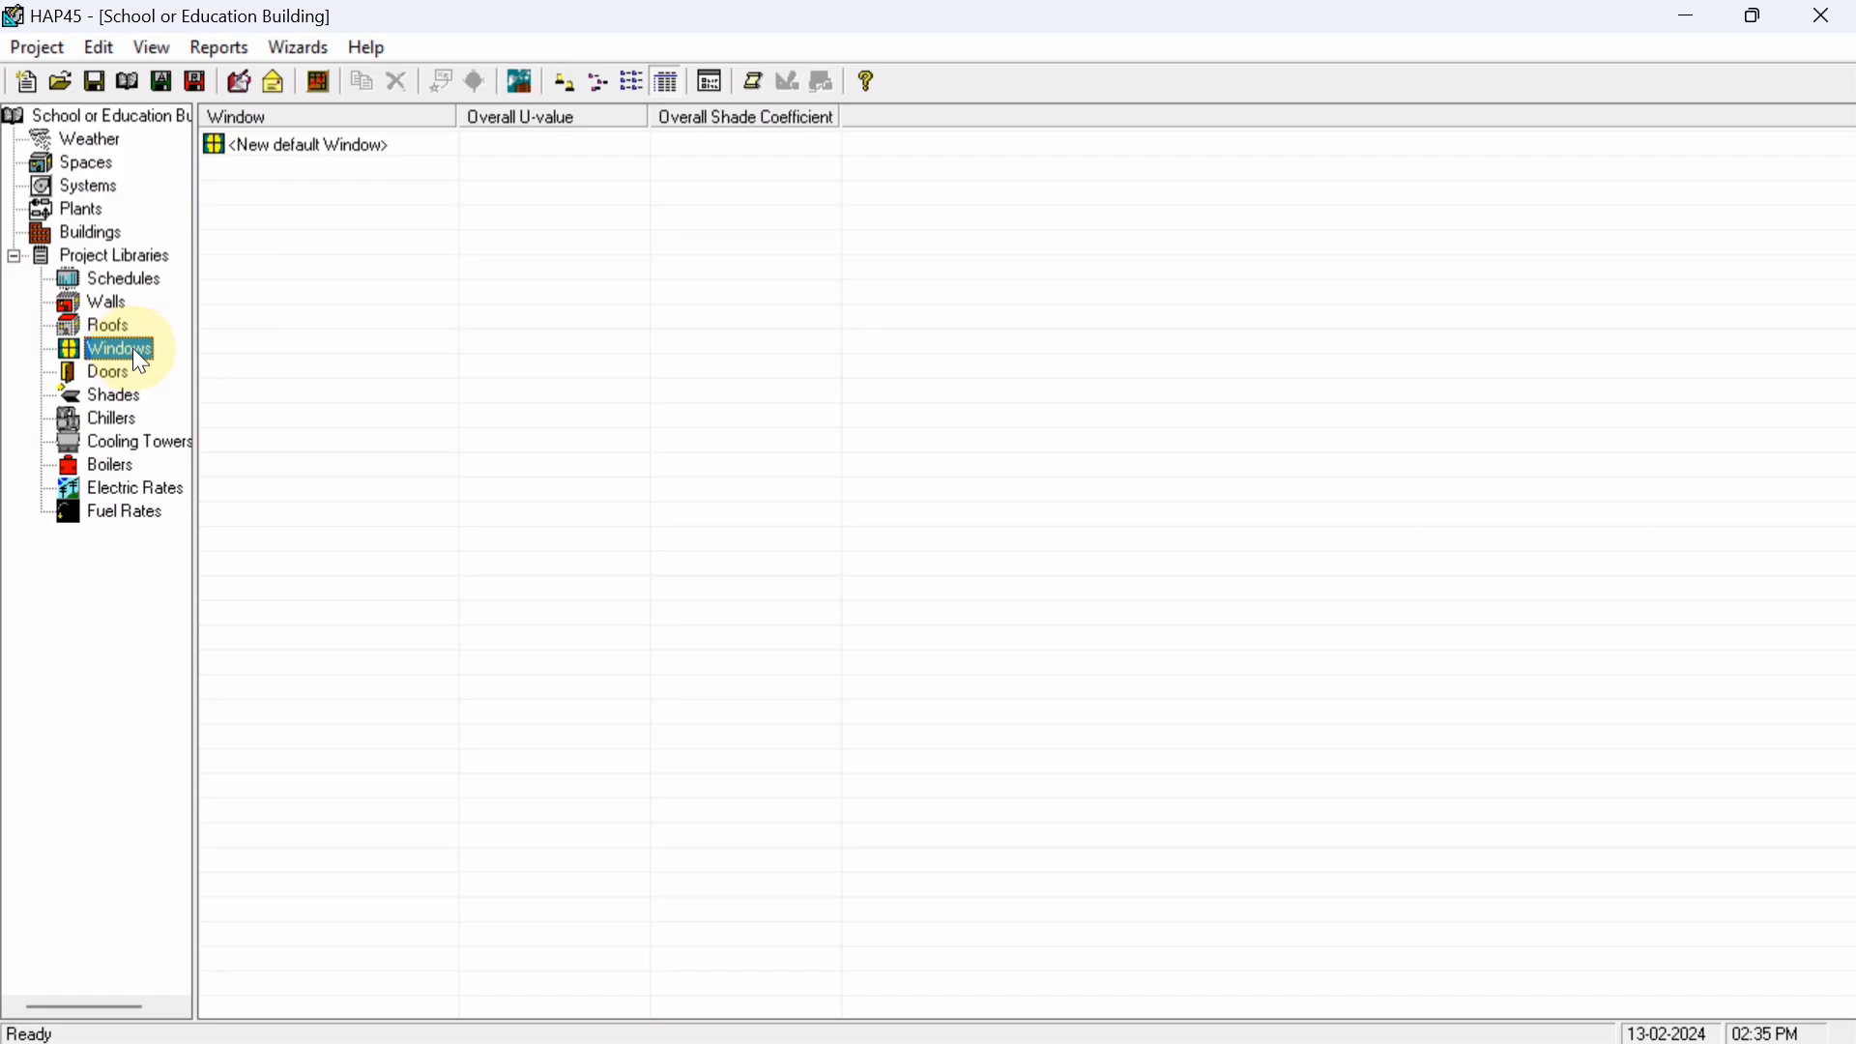
Start a new default window assembly and switch to the Excel space sheet to review the ground-floor plan's window sizes
{"action": "double_click", "coordinate": [310, 155]}
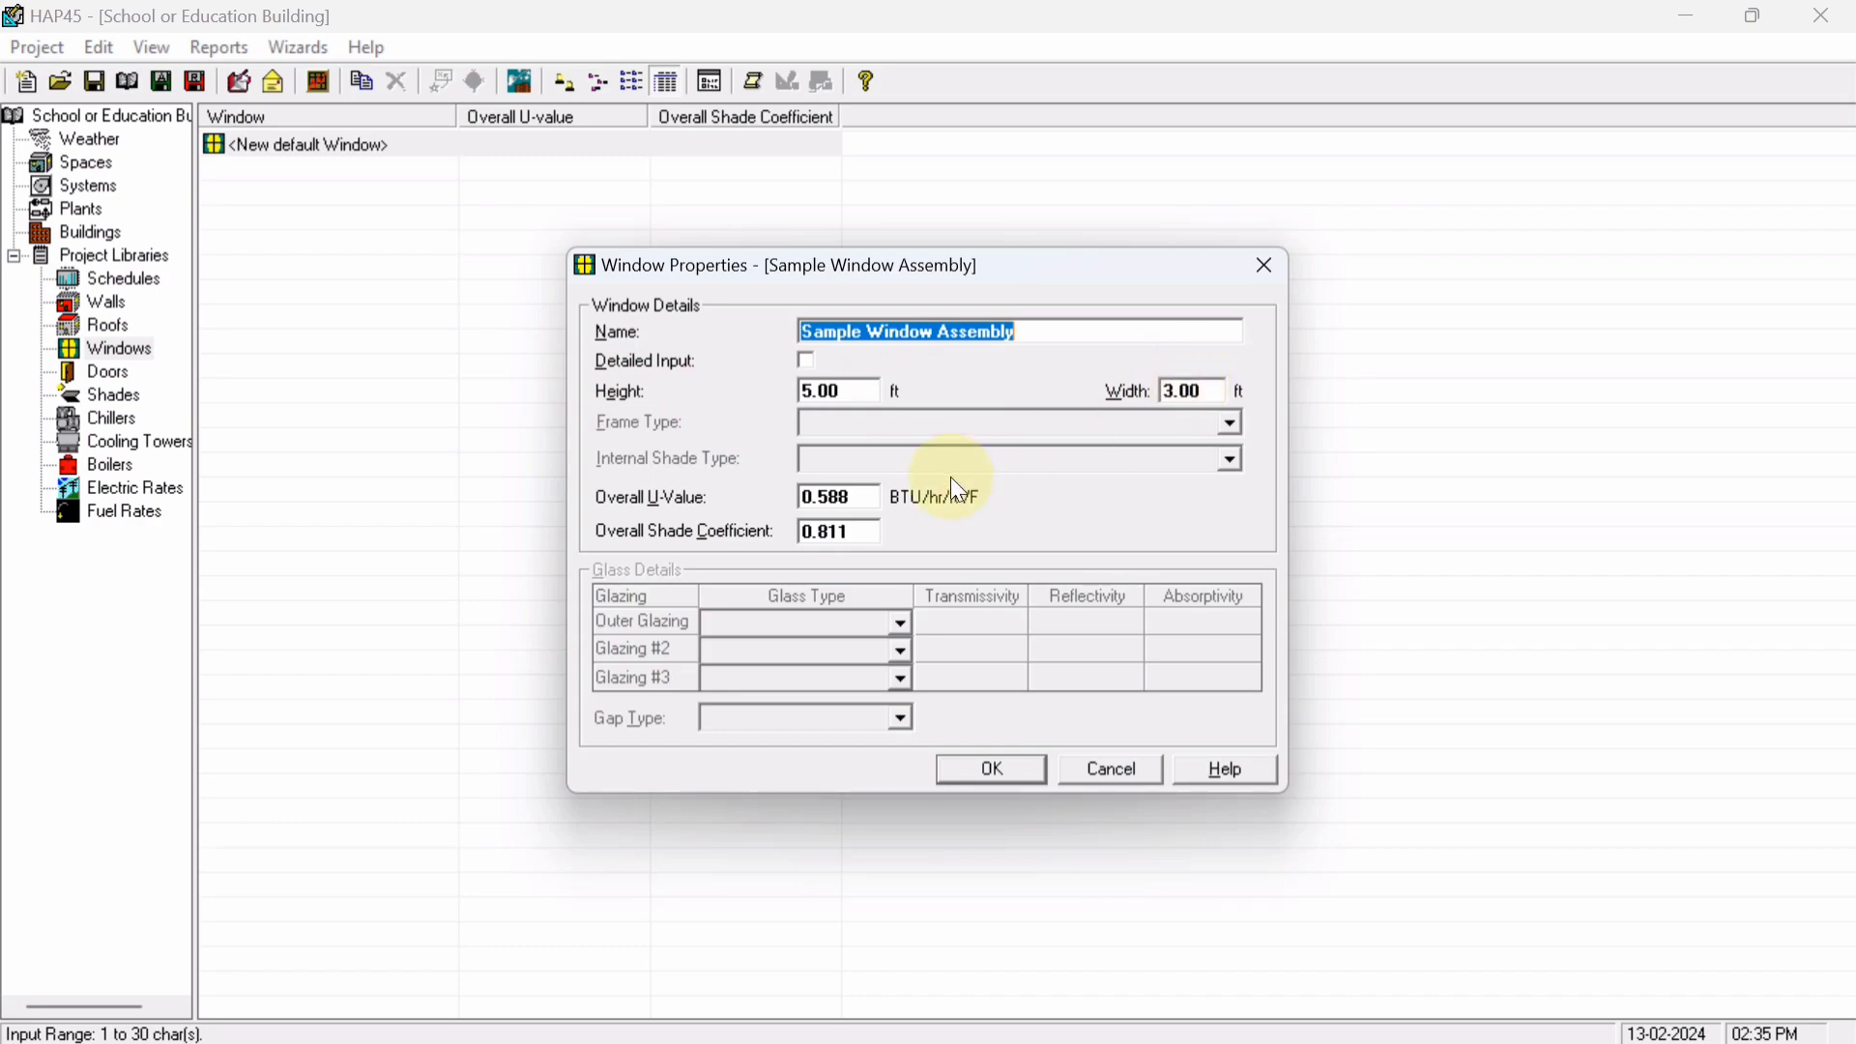
{"action": "mouse_move", "coordinate": [915, 970]}
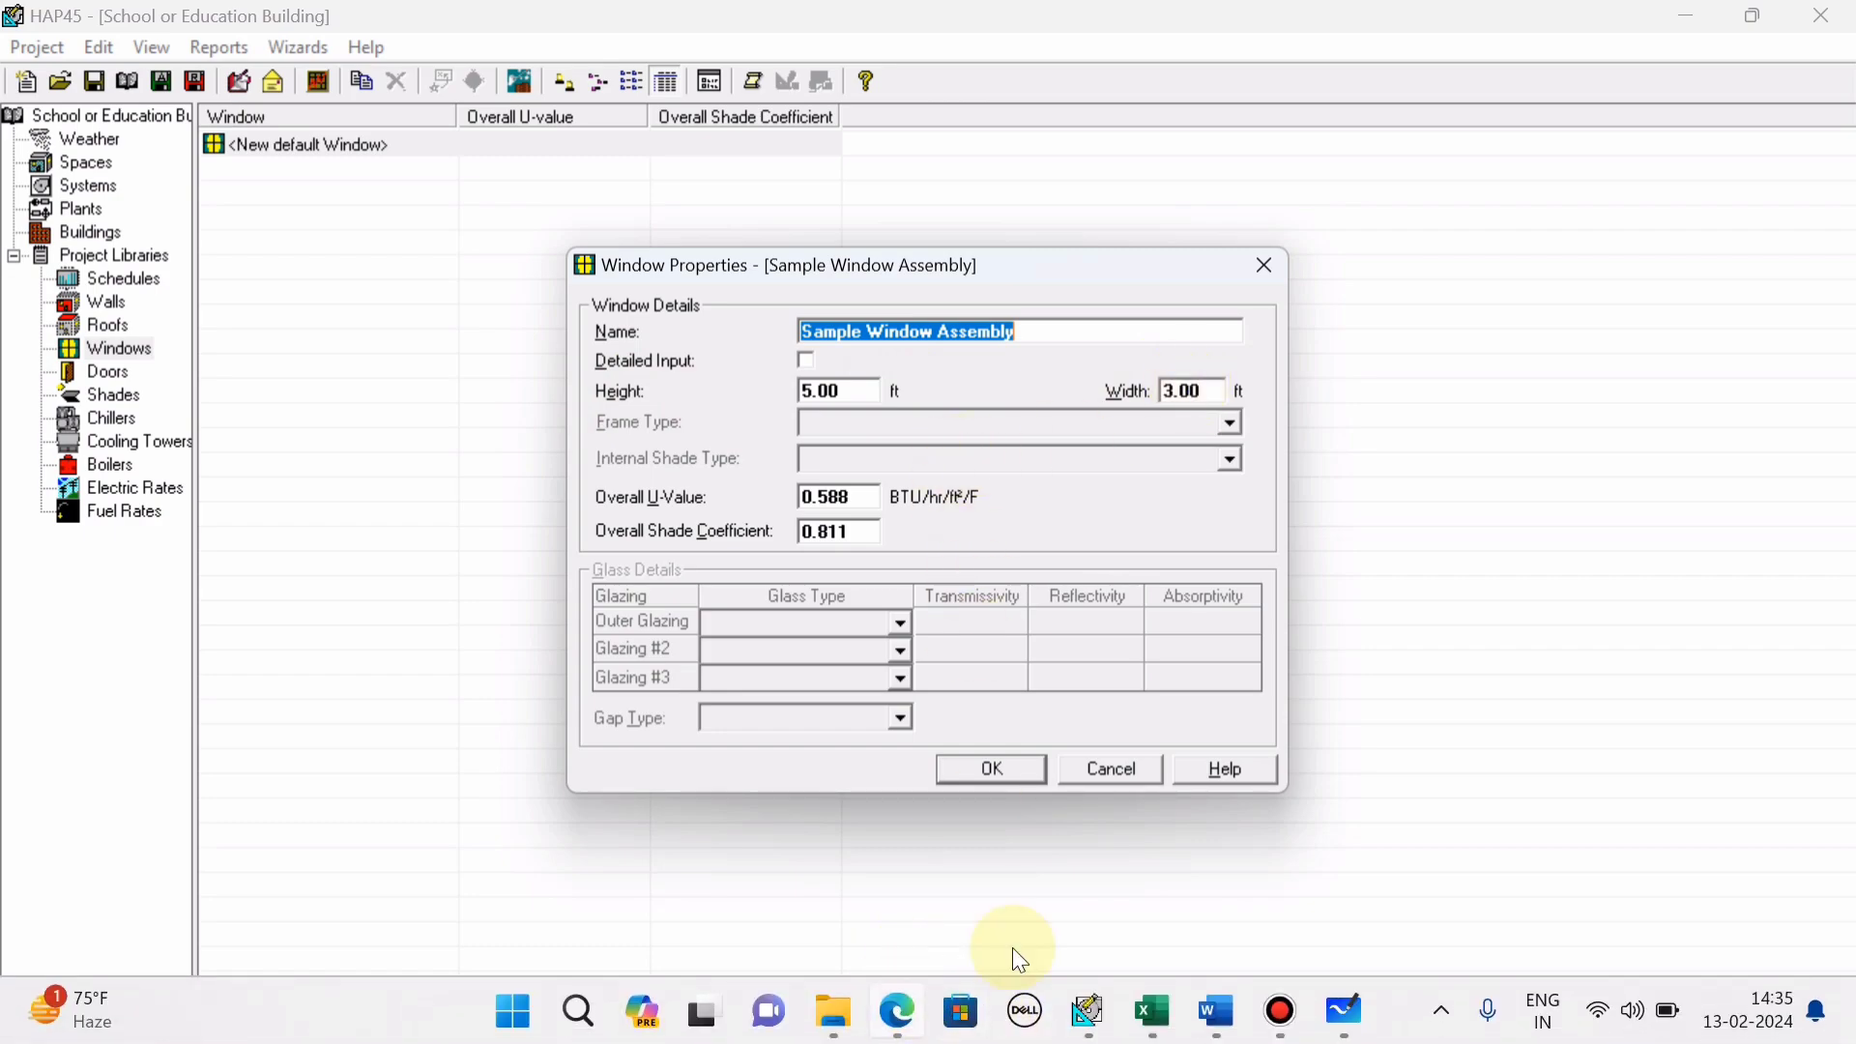
{"action": "left_click", "coordinate": [1158, 991]}
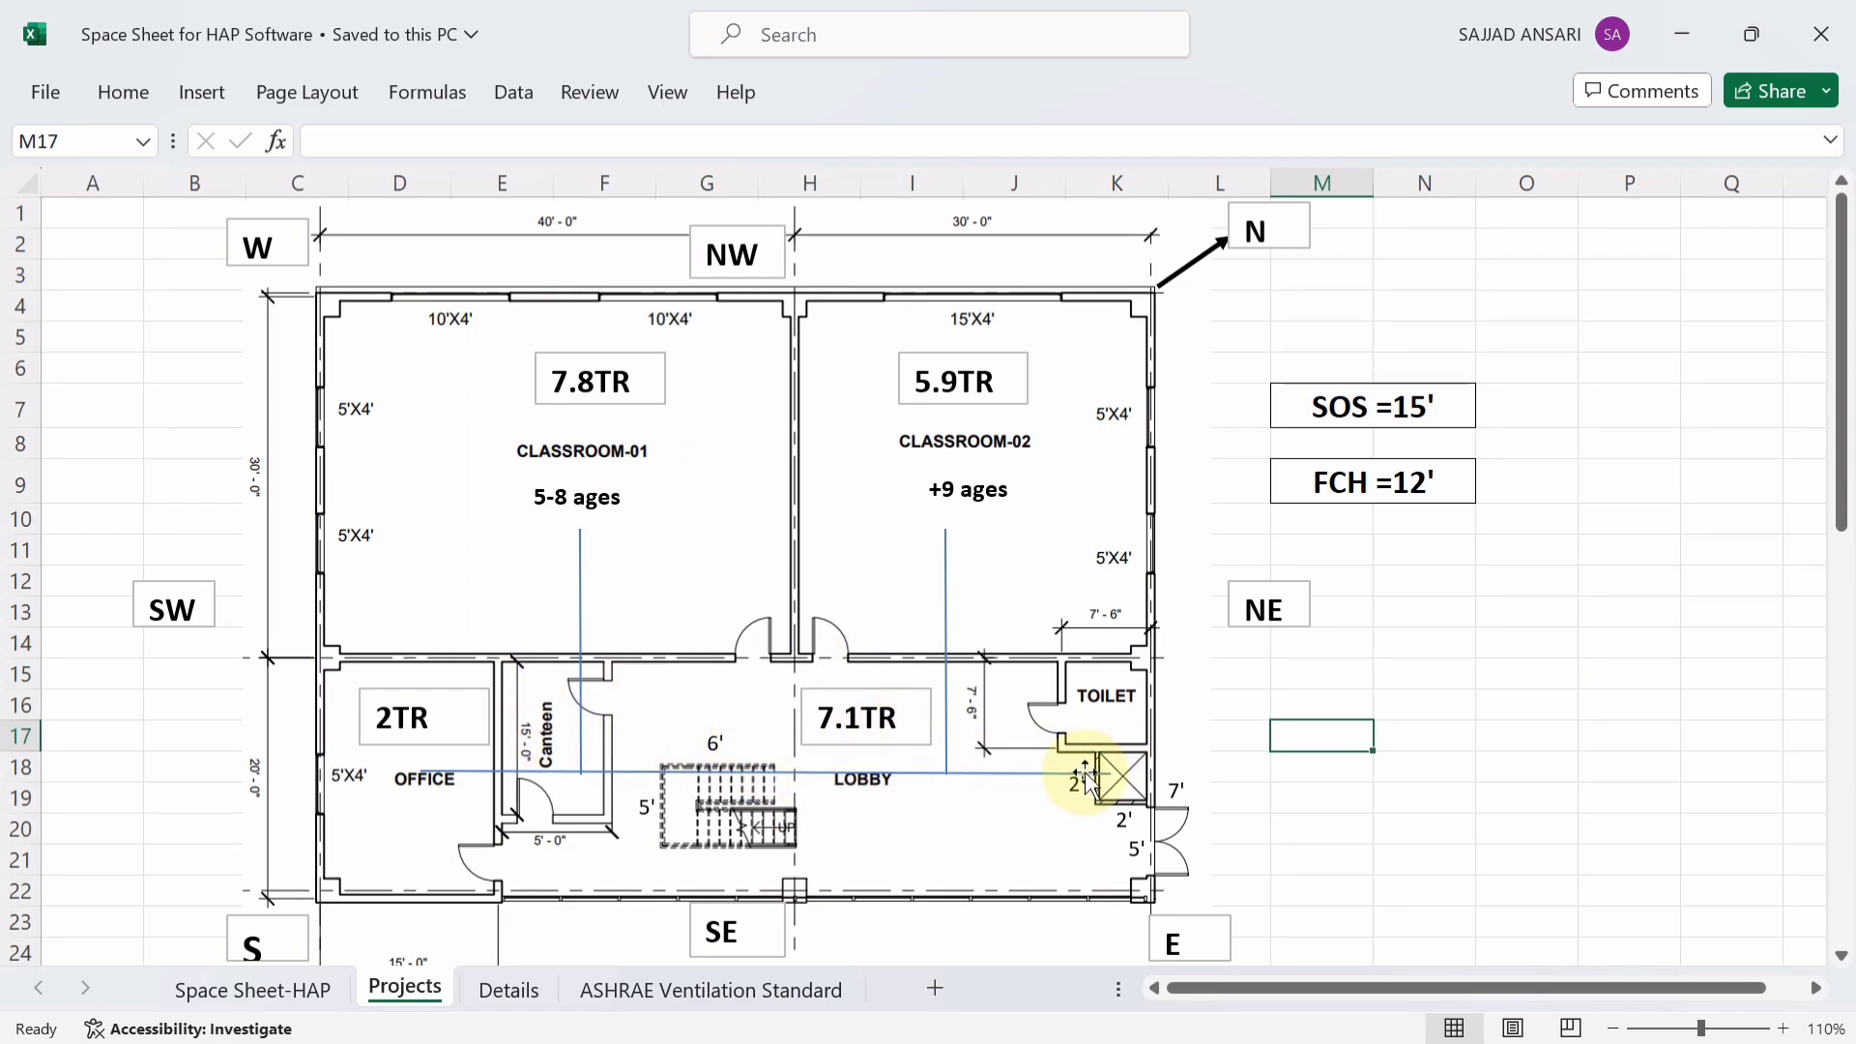
{"action": "scroll", "coordinate": [925, 621], "scroll_direction": "down", "scroll_amount": 8}
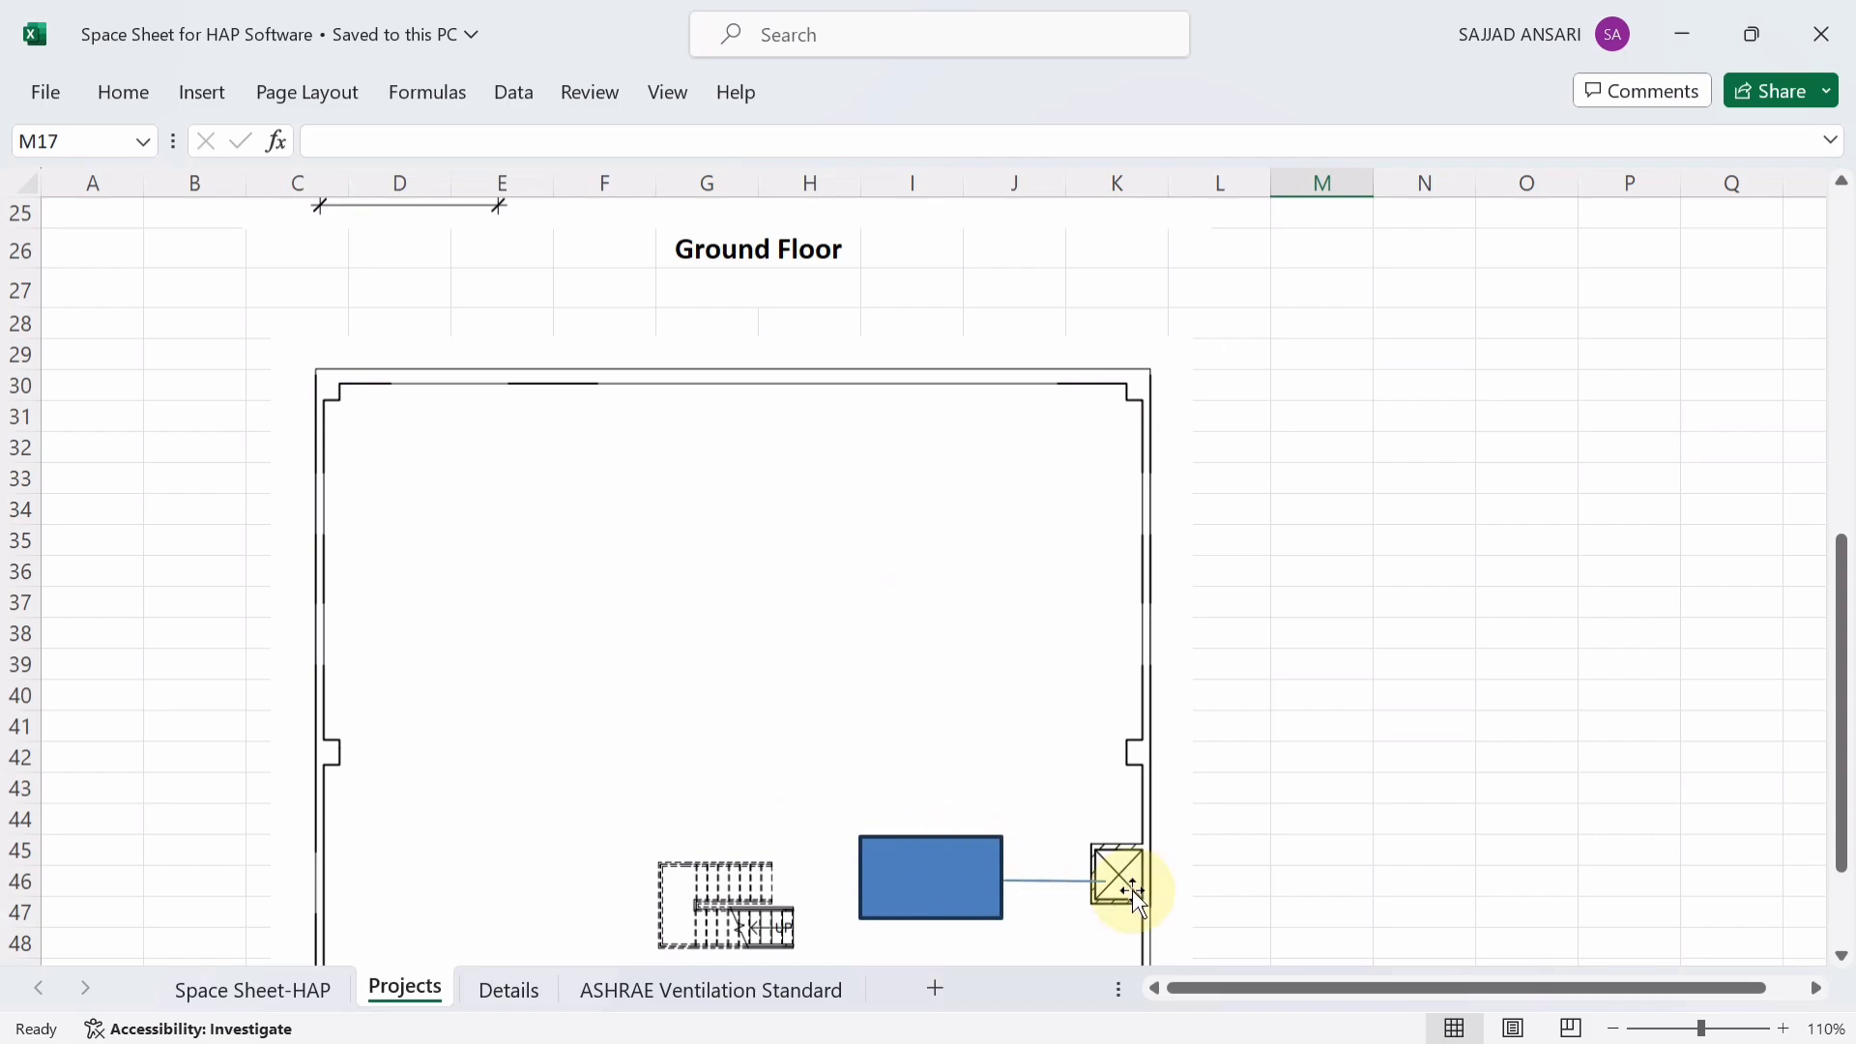
{"action": "scroll", "coordinate": [1122, 880], "scroll_direction": "up", "scroll_amount": 5}
{"action": "scroll", "coordinate": [1096, 674], "scroll_direction": "up", "scroll_amount": 2}
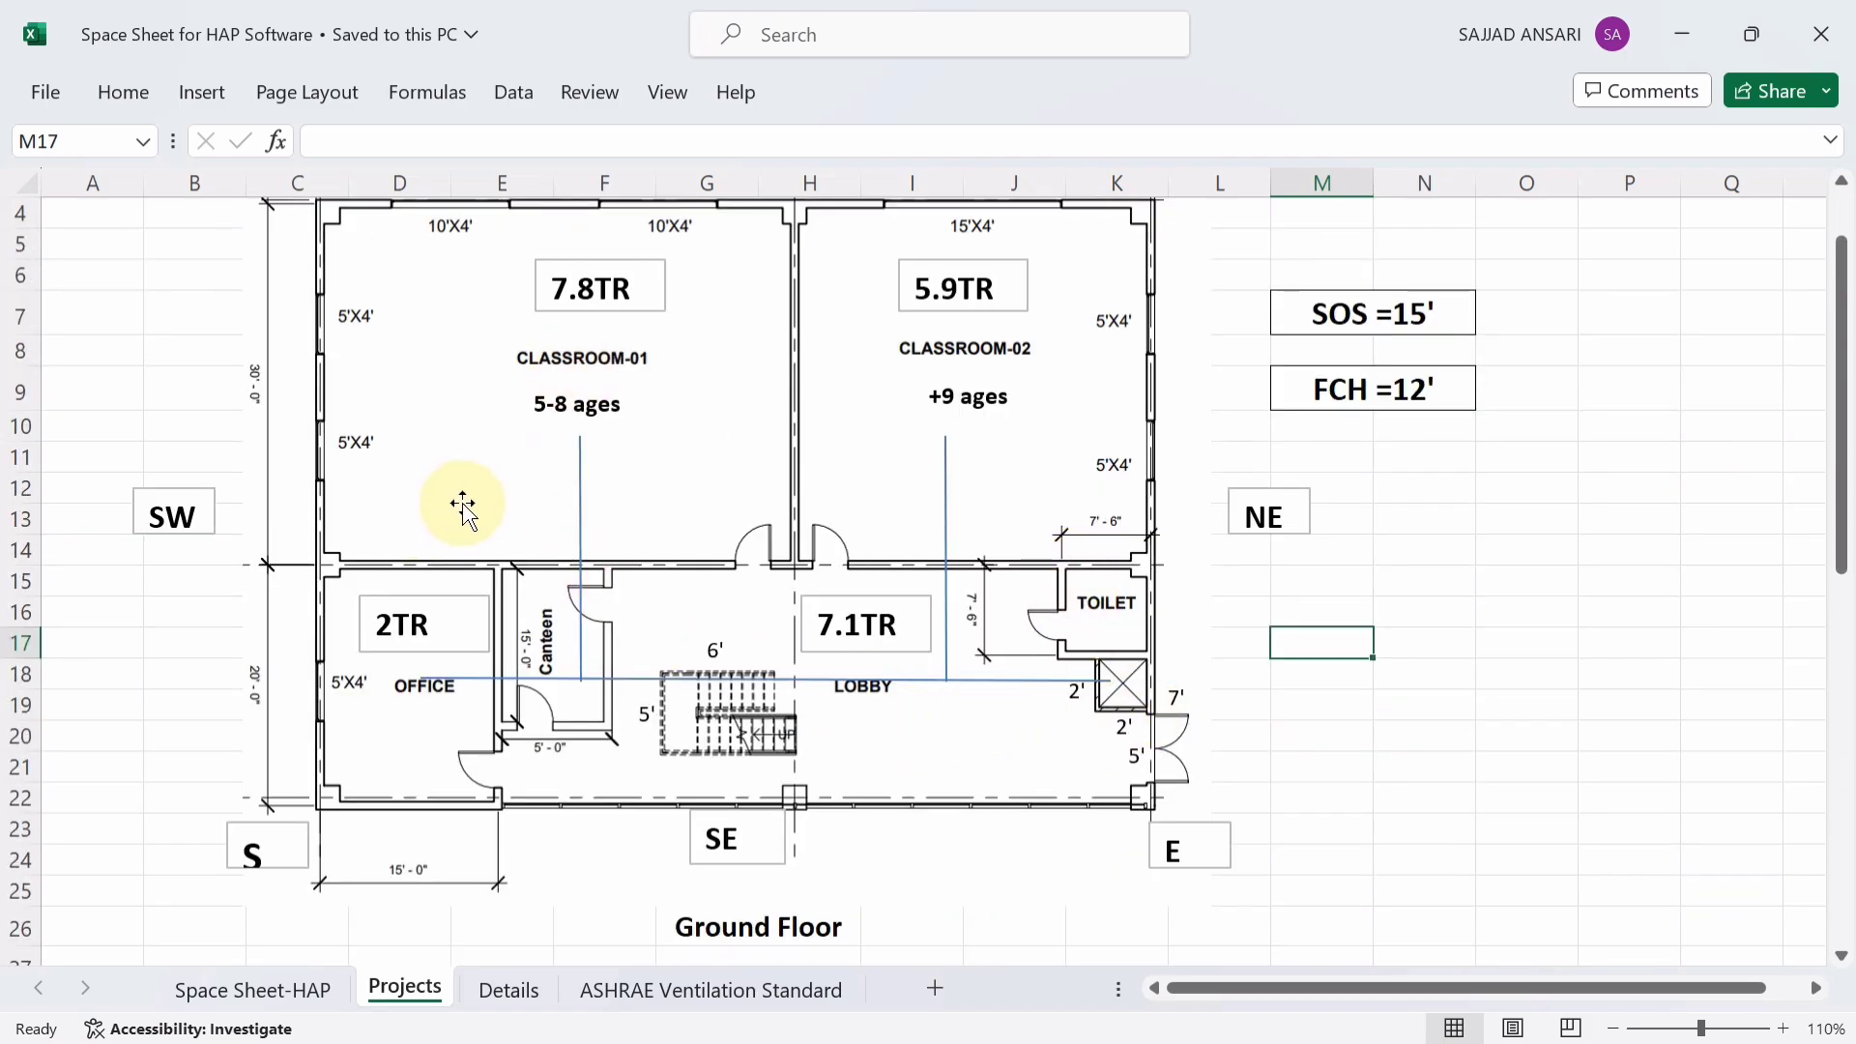
{"action": "scroll", "coordinate": [462, 503], "scroll_direction": "up", "scroll_amount": 1}
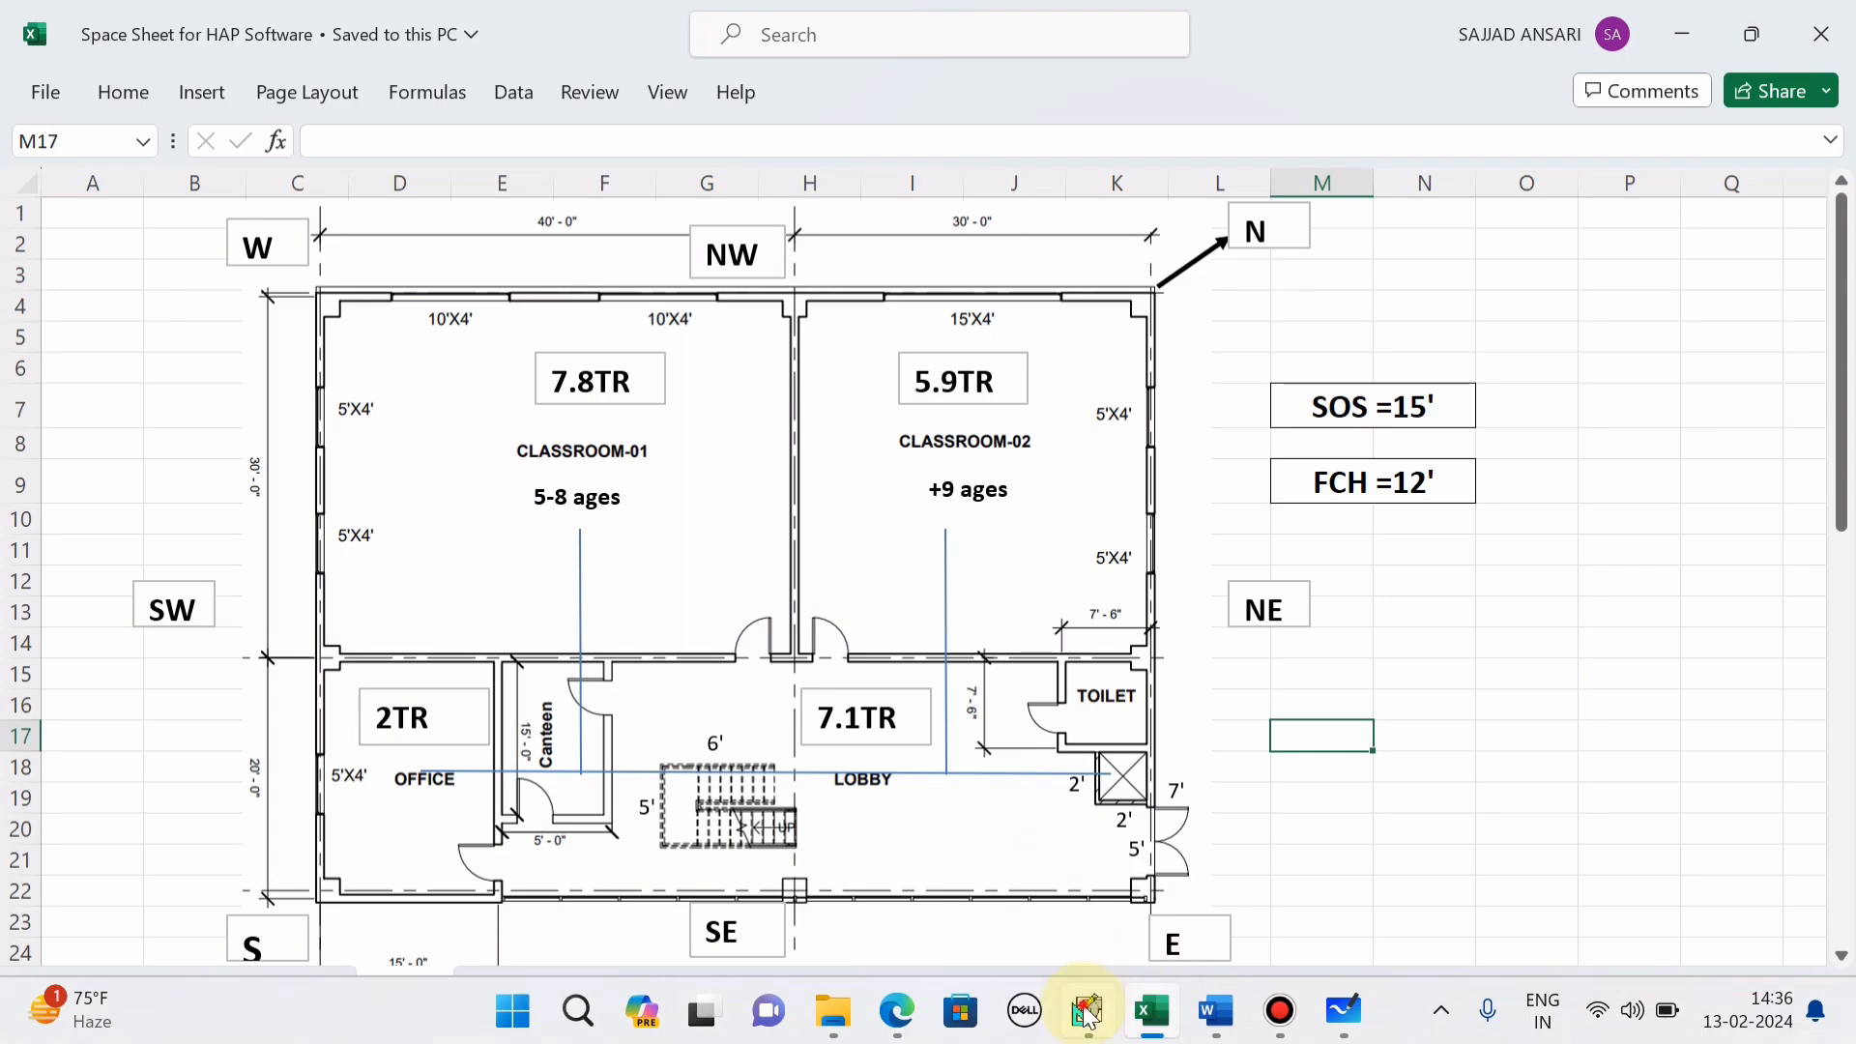
Return to HAP and name the new window assembly W1
{"action": "left_click", "coordinate": [1086, 1014]}
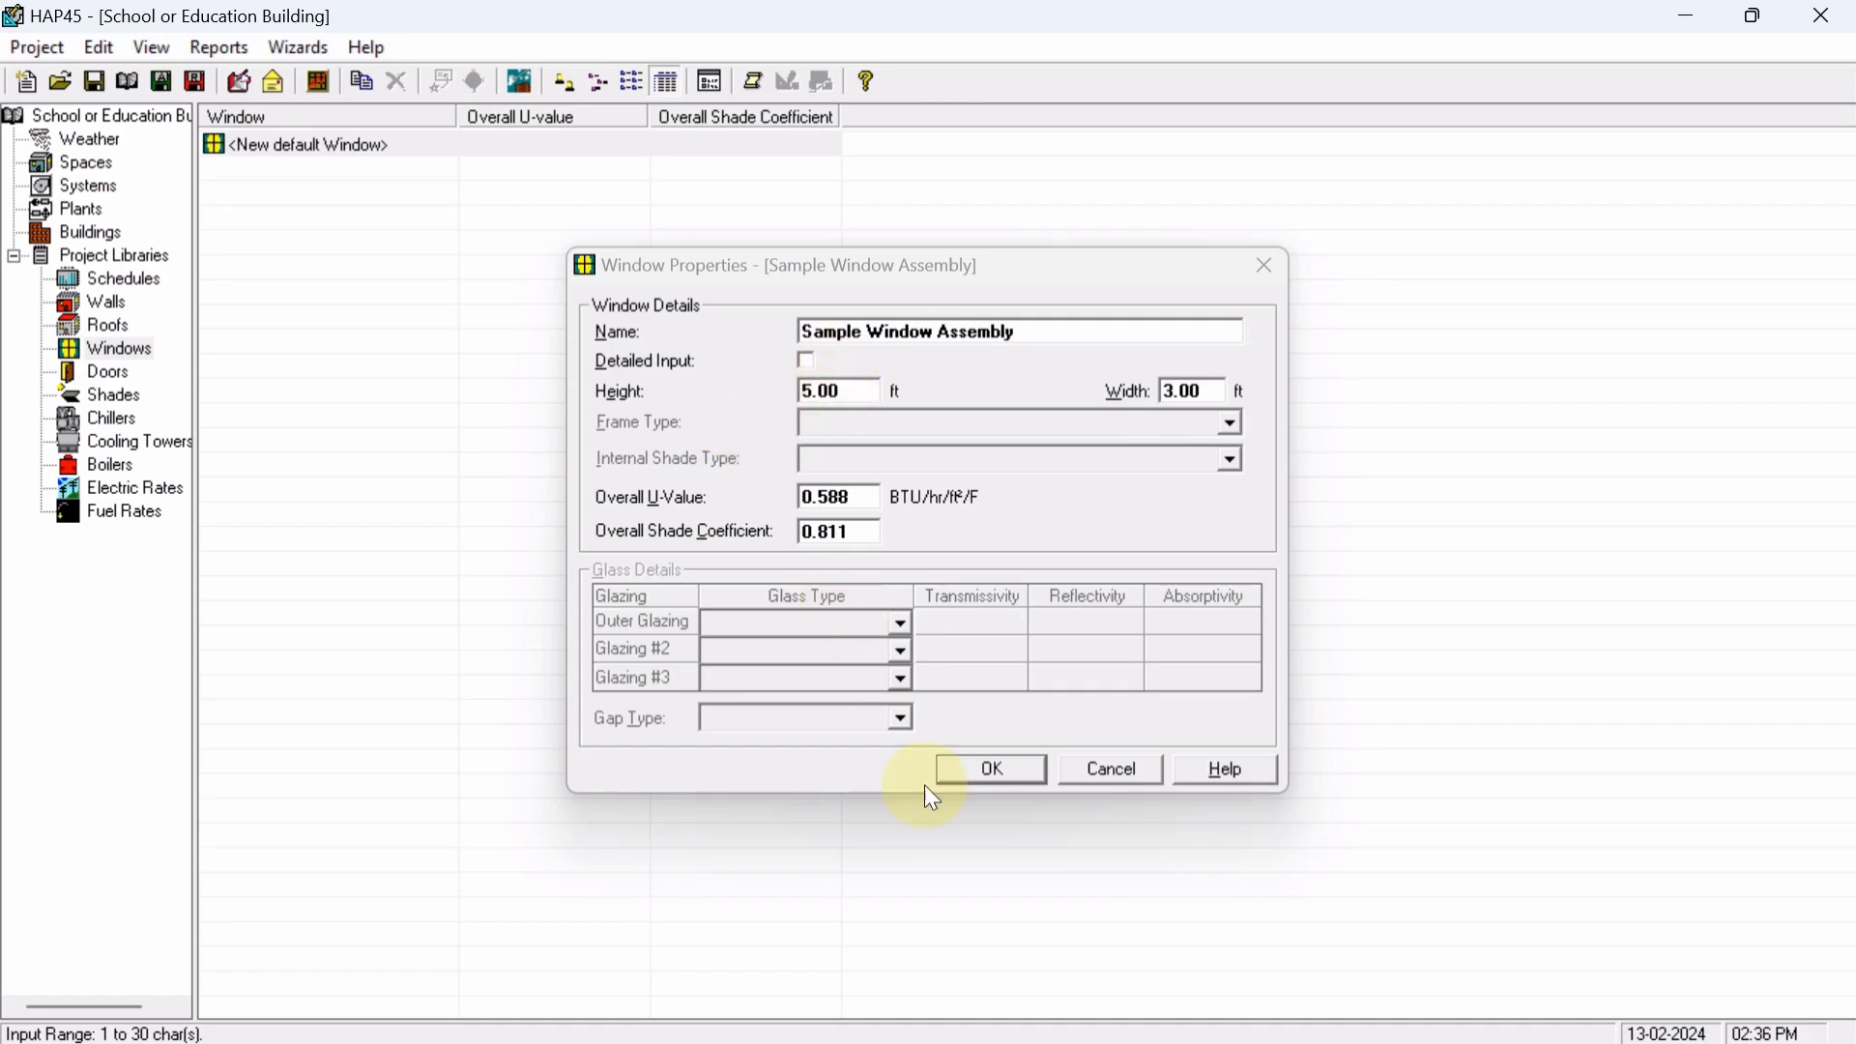
{"action": "left_click", "coordinate": [1032, 332]}
{"action": "left_click_drag", "start_coordinate": [1031, 332], "coordinate": [767, 322]}
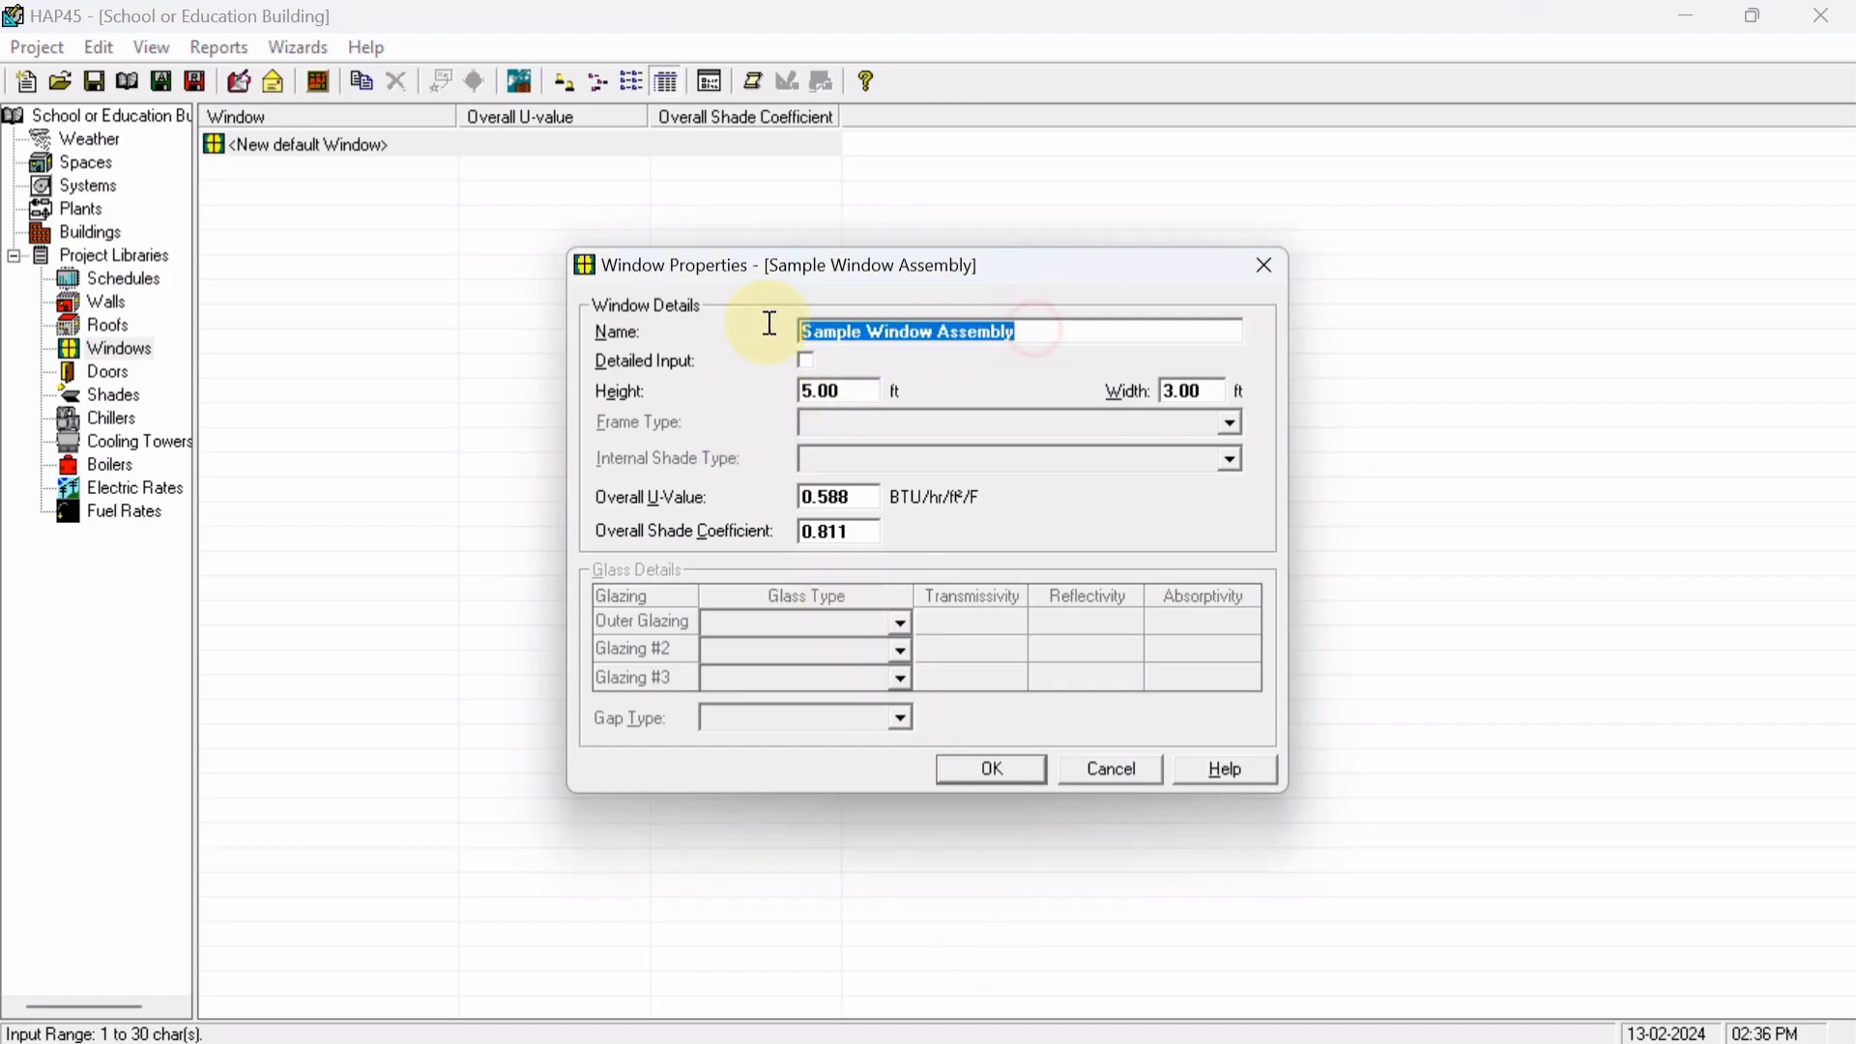
{"action": "type", "text": "W1"}
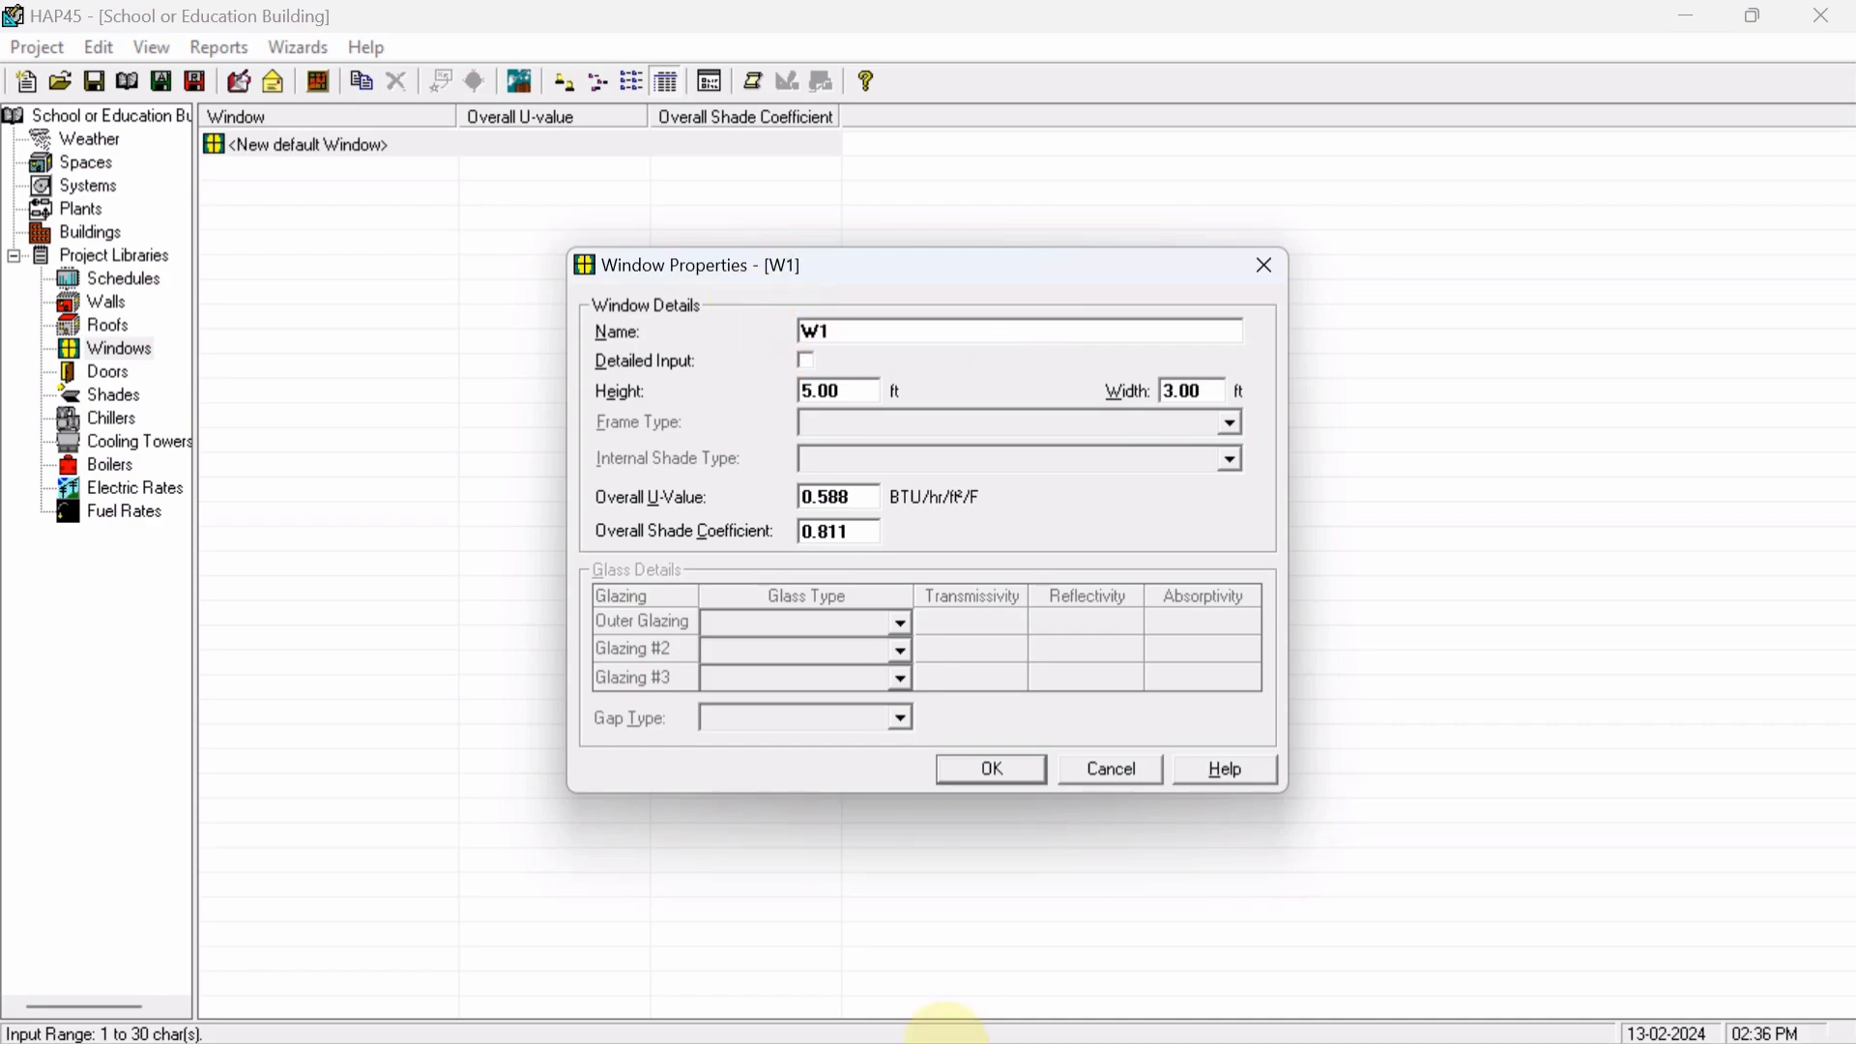
Check the classroom window size on the Excel floor plan and set window W1 in HAP to 10 ft wide and 4 ft high
{"action": "mouse_move", "coordinate": [949, 1040]}
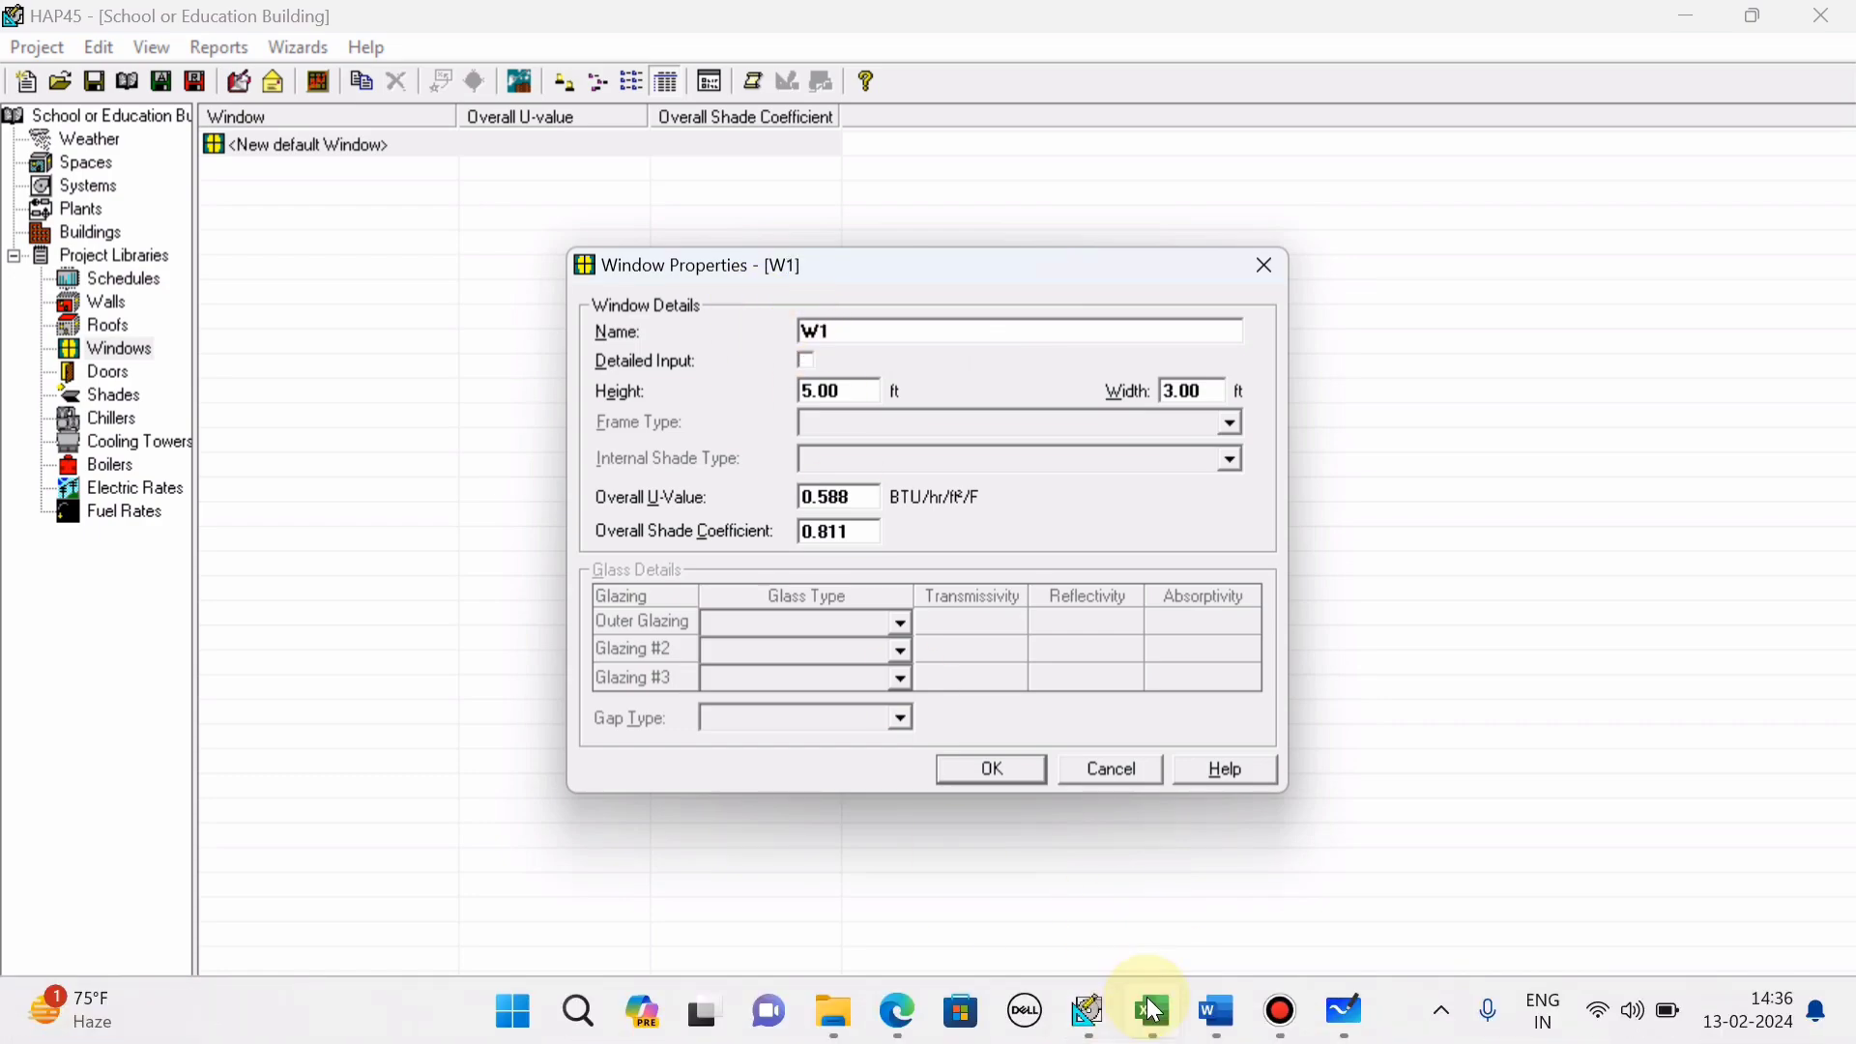
{"action": "left_click", "coordinate": [1151, 1037]}
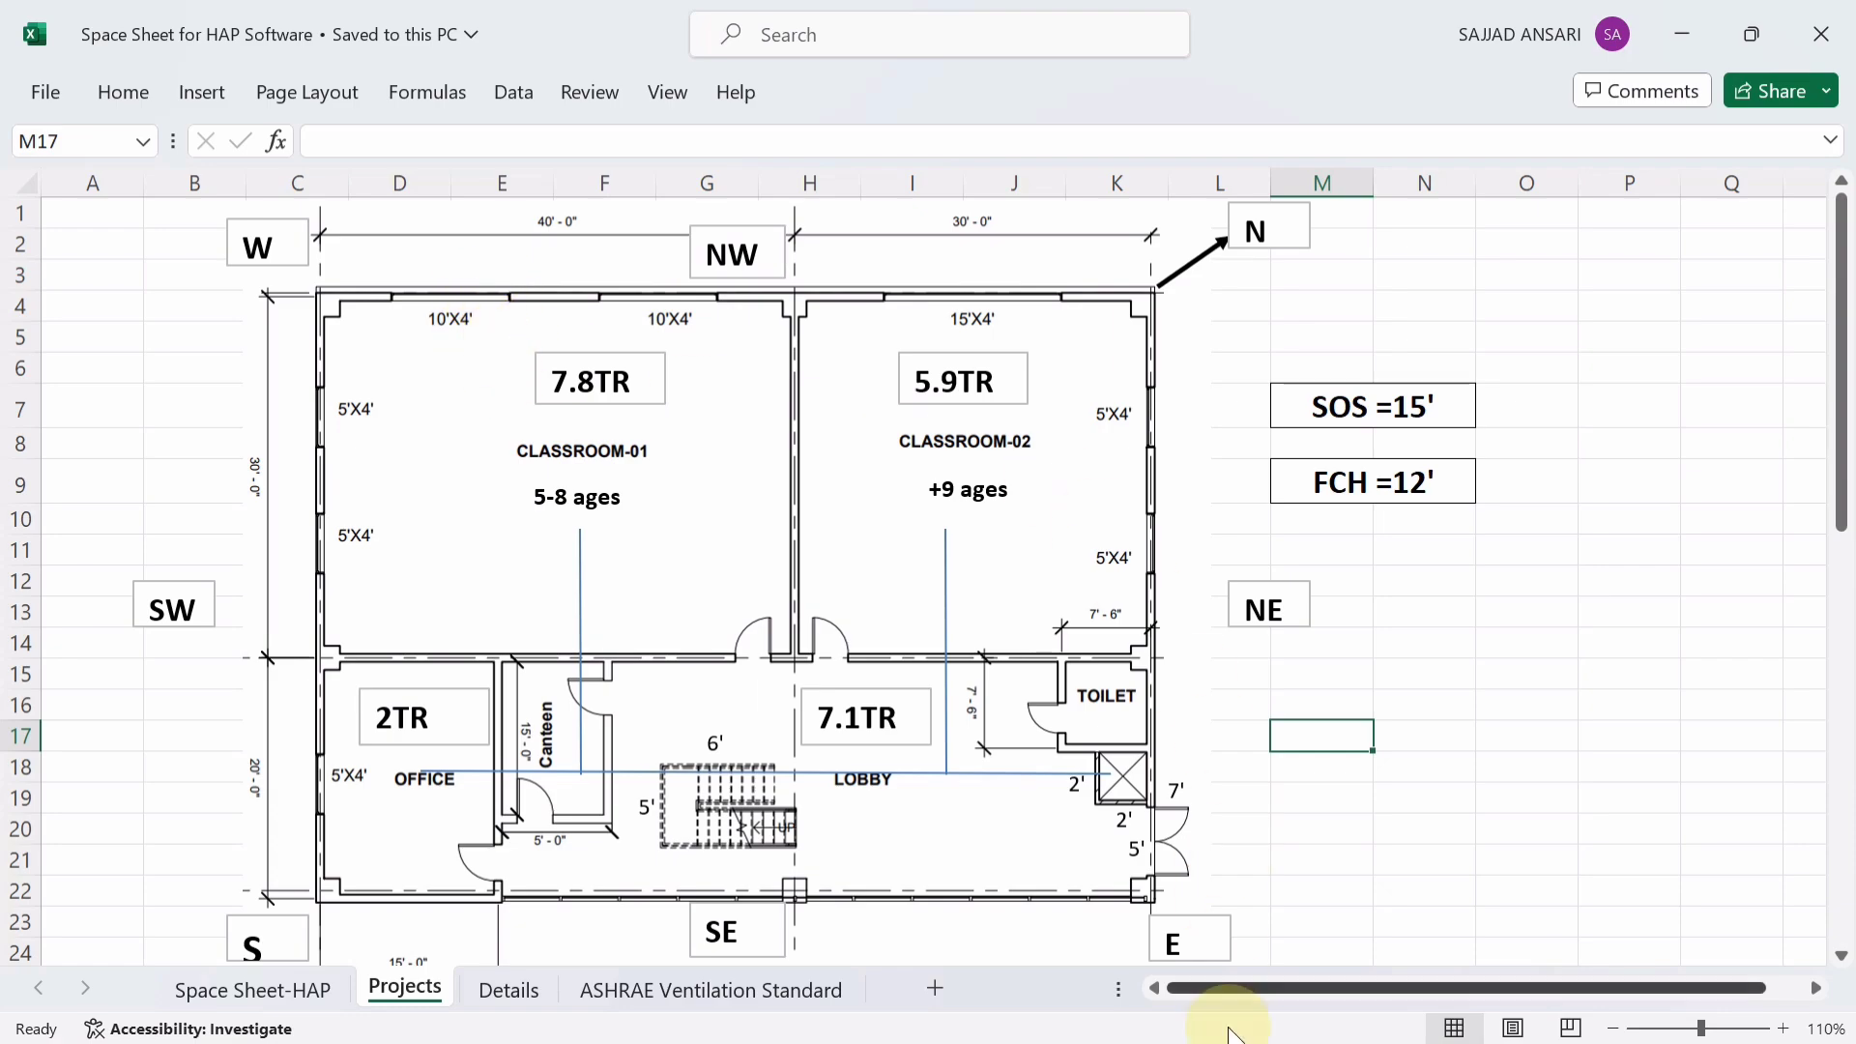
{"action": "mouse_move", "coordinate": [1276, 965]}
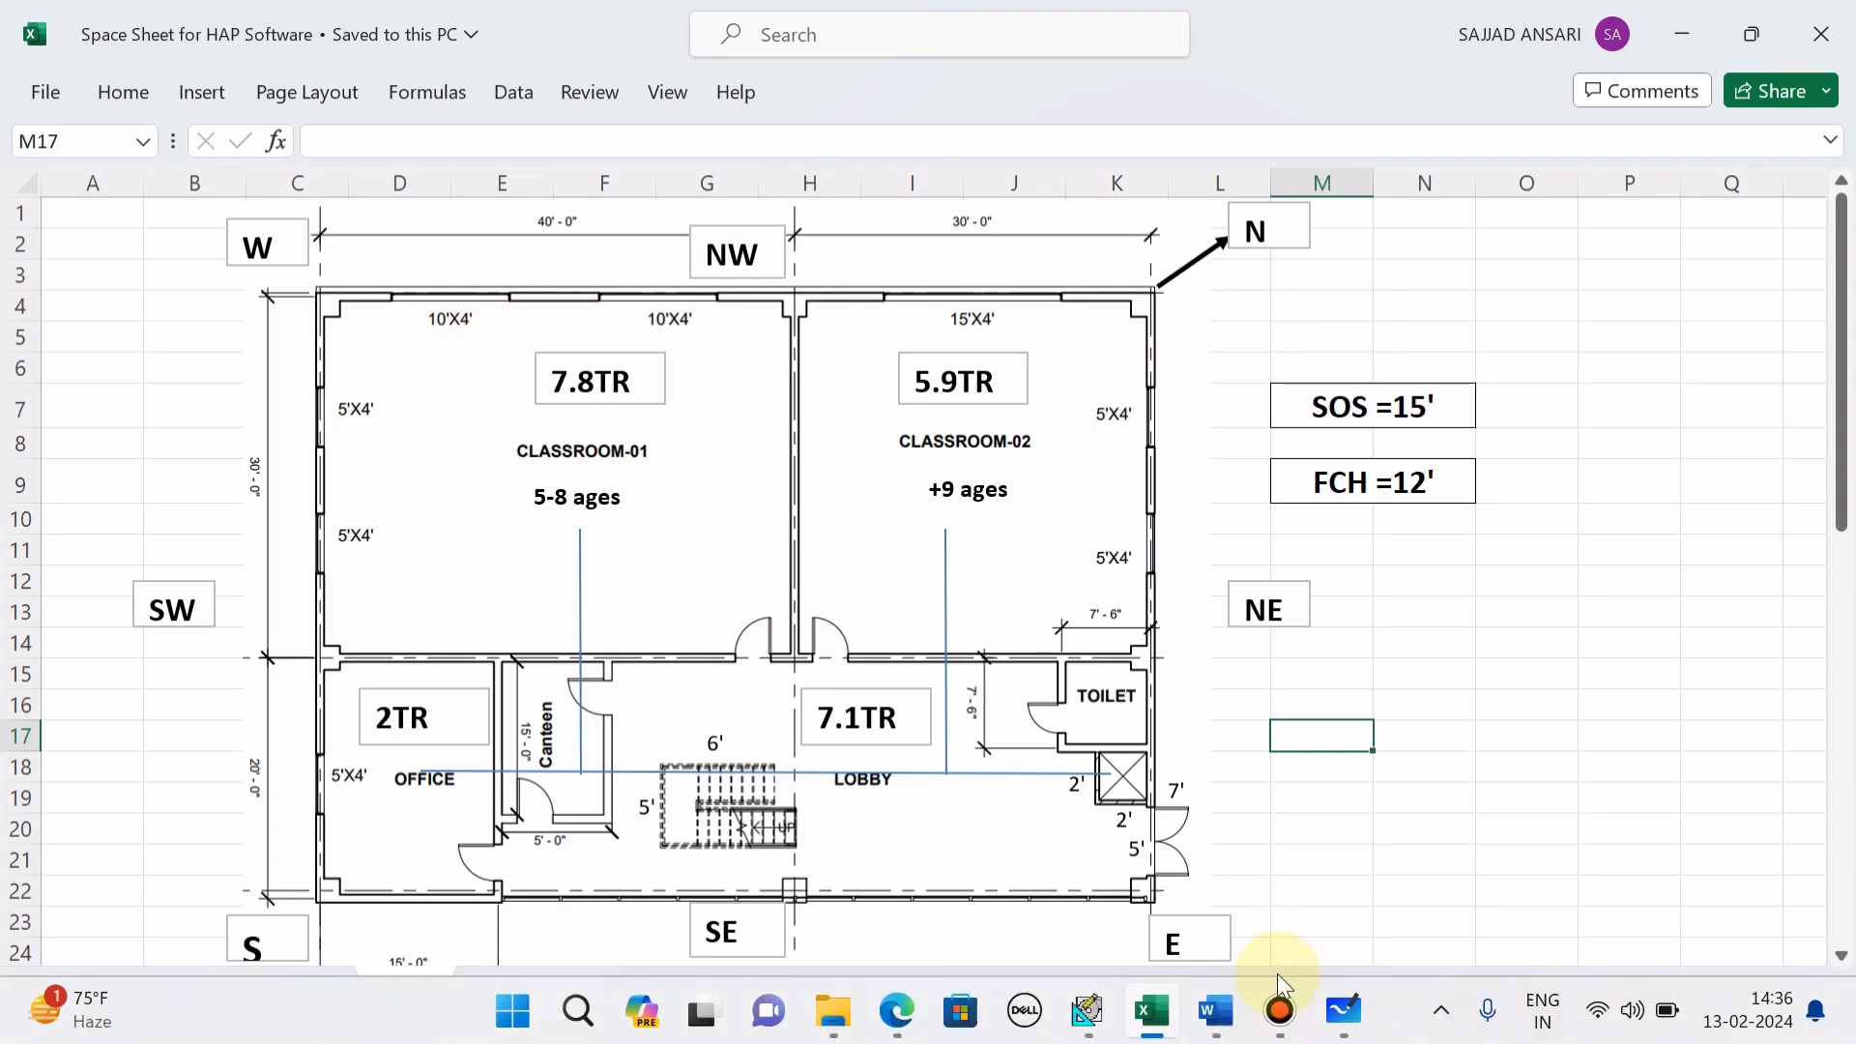
{"action": "left_click", "coordinate": [1087, 1013]}
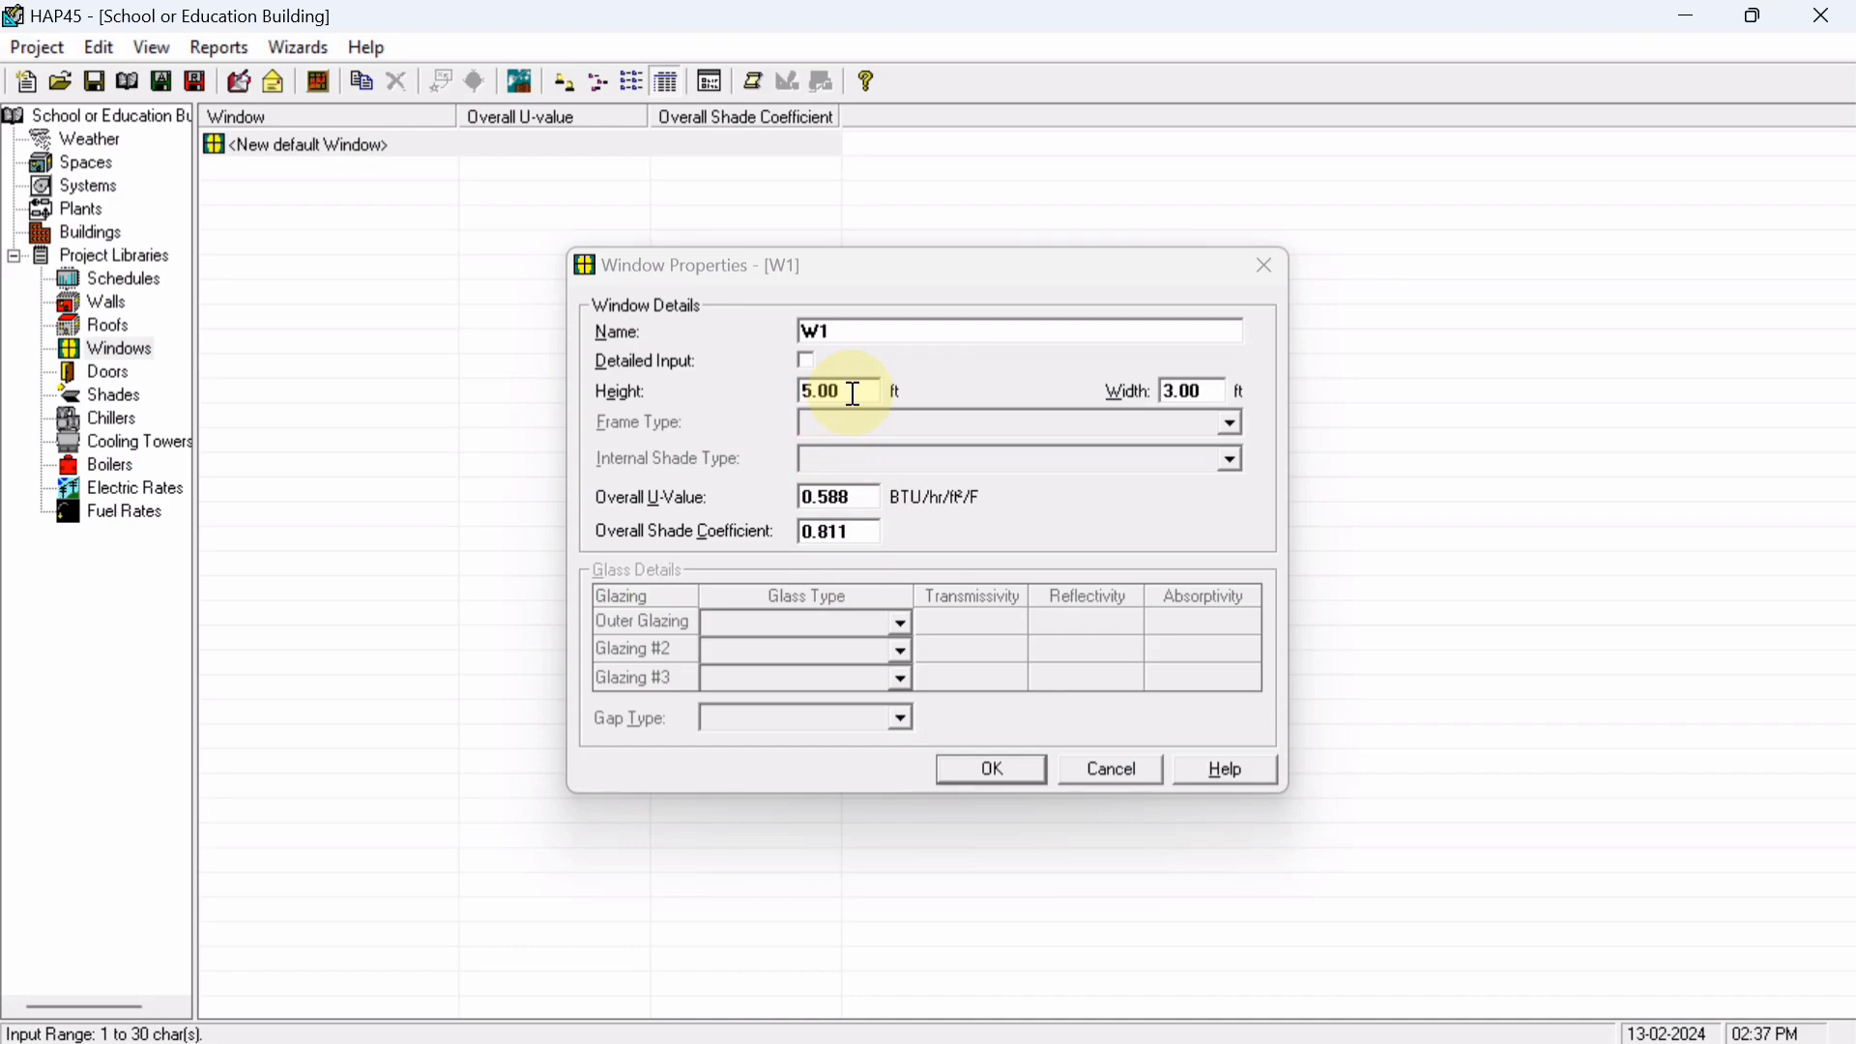
{"action": "left_click", "coordinate": [1199, 392]}
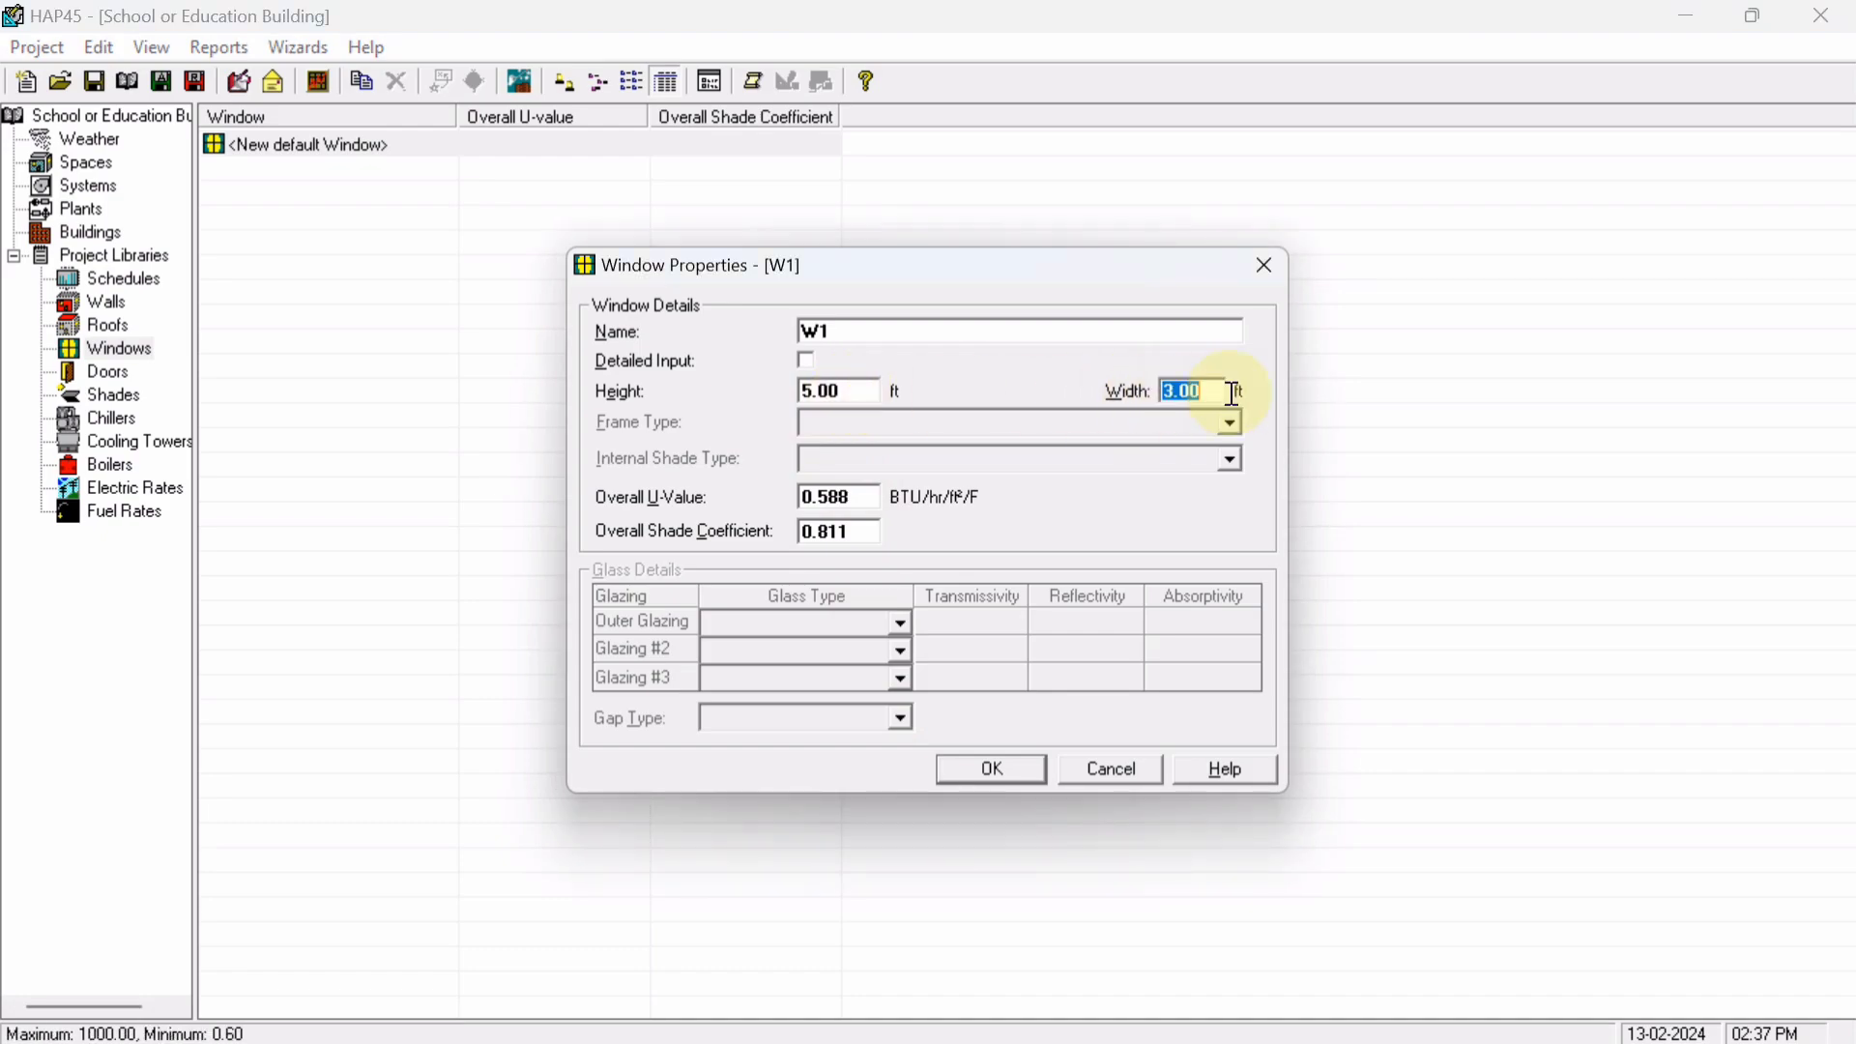
{"action": "type", "text": "10"}
{"action": "left_click", "coordinate": [851, 391]}
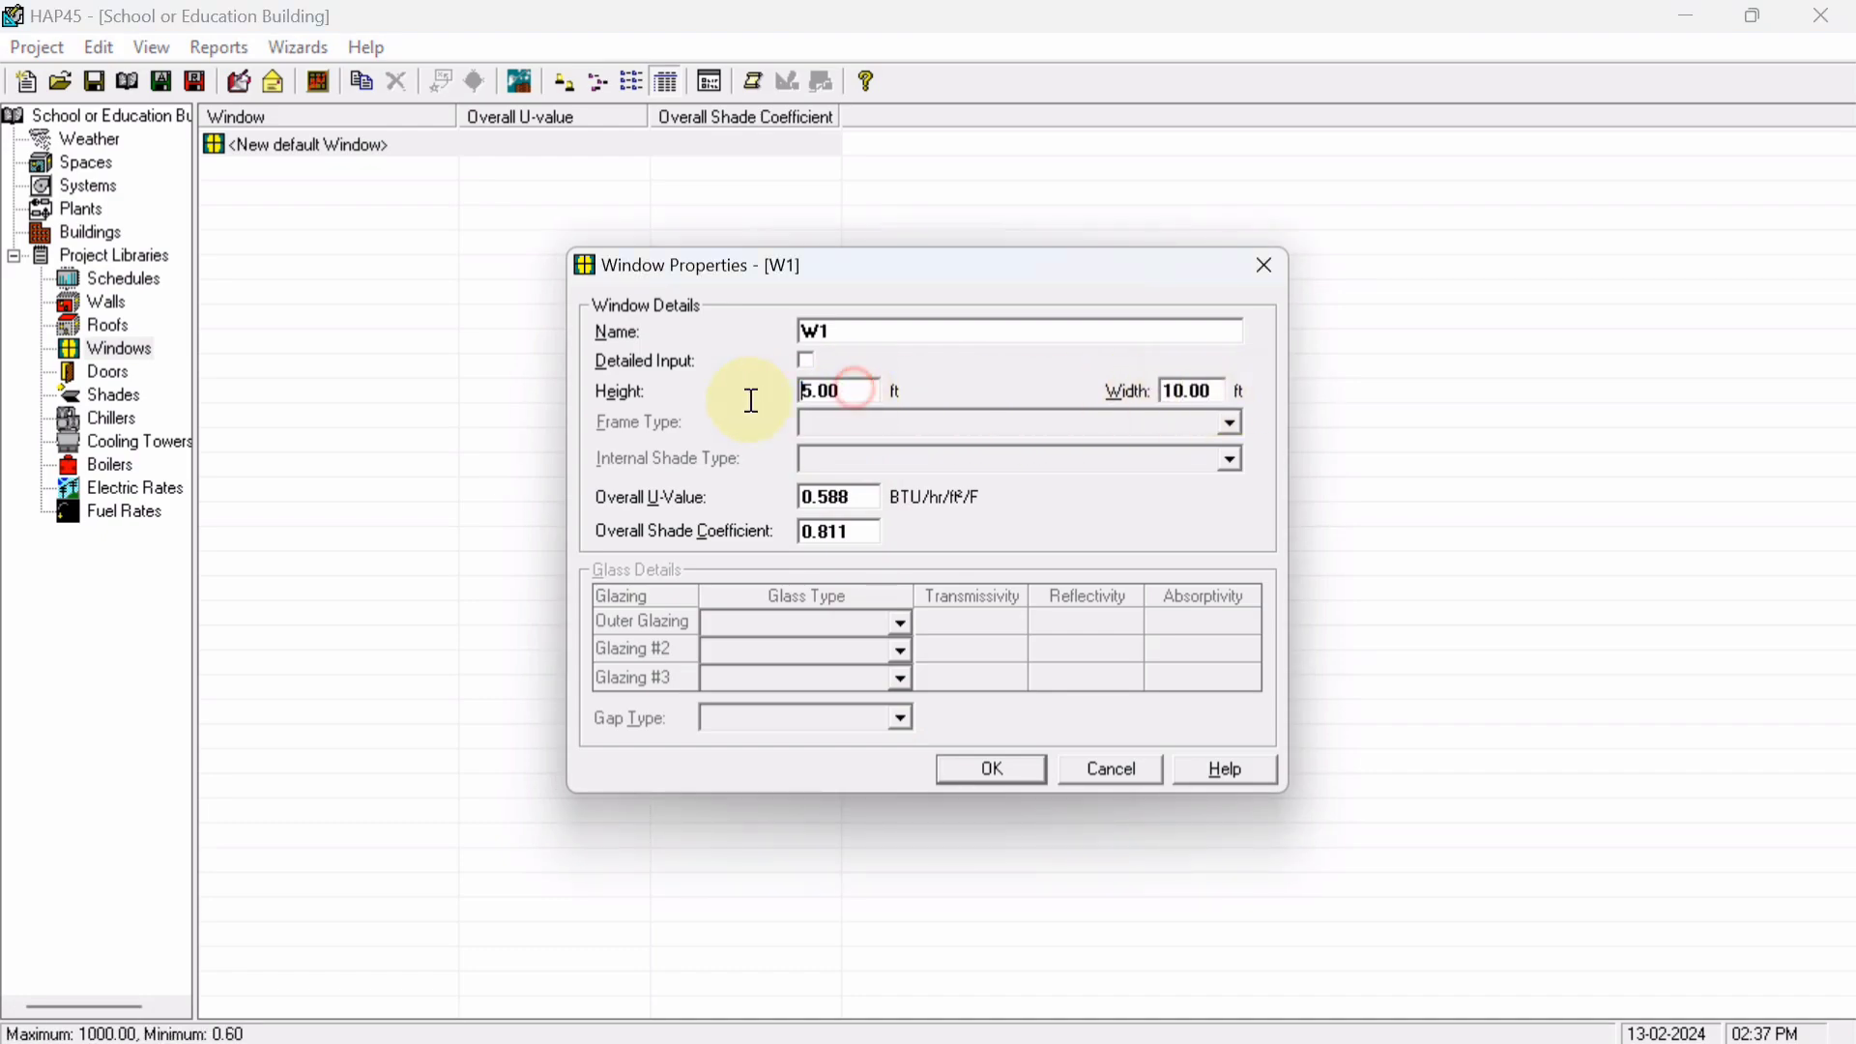
{"action": "key", "text": "BackSpace"}
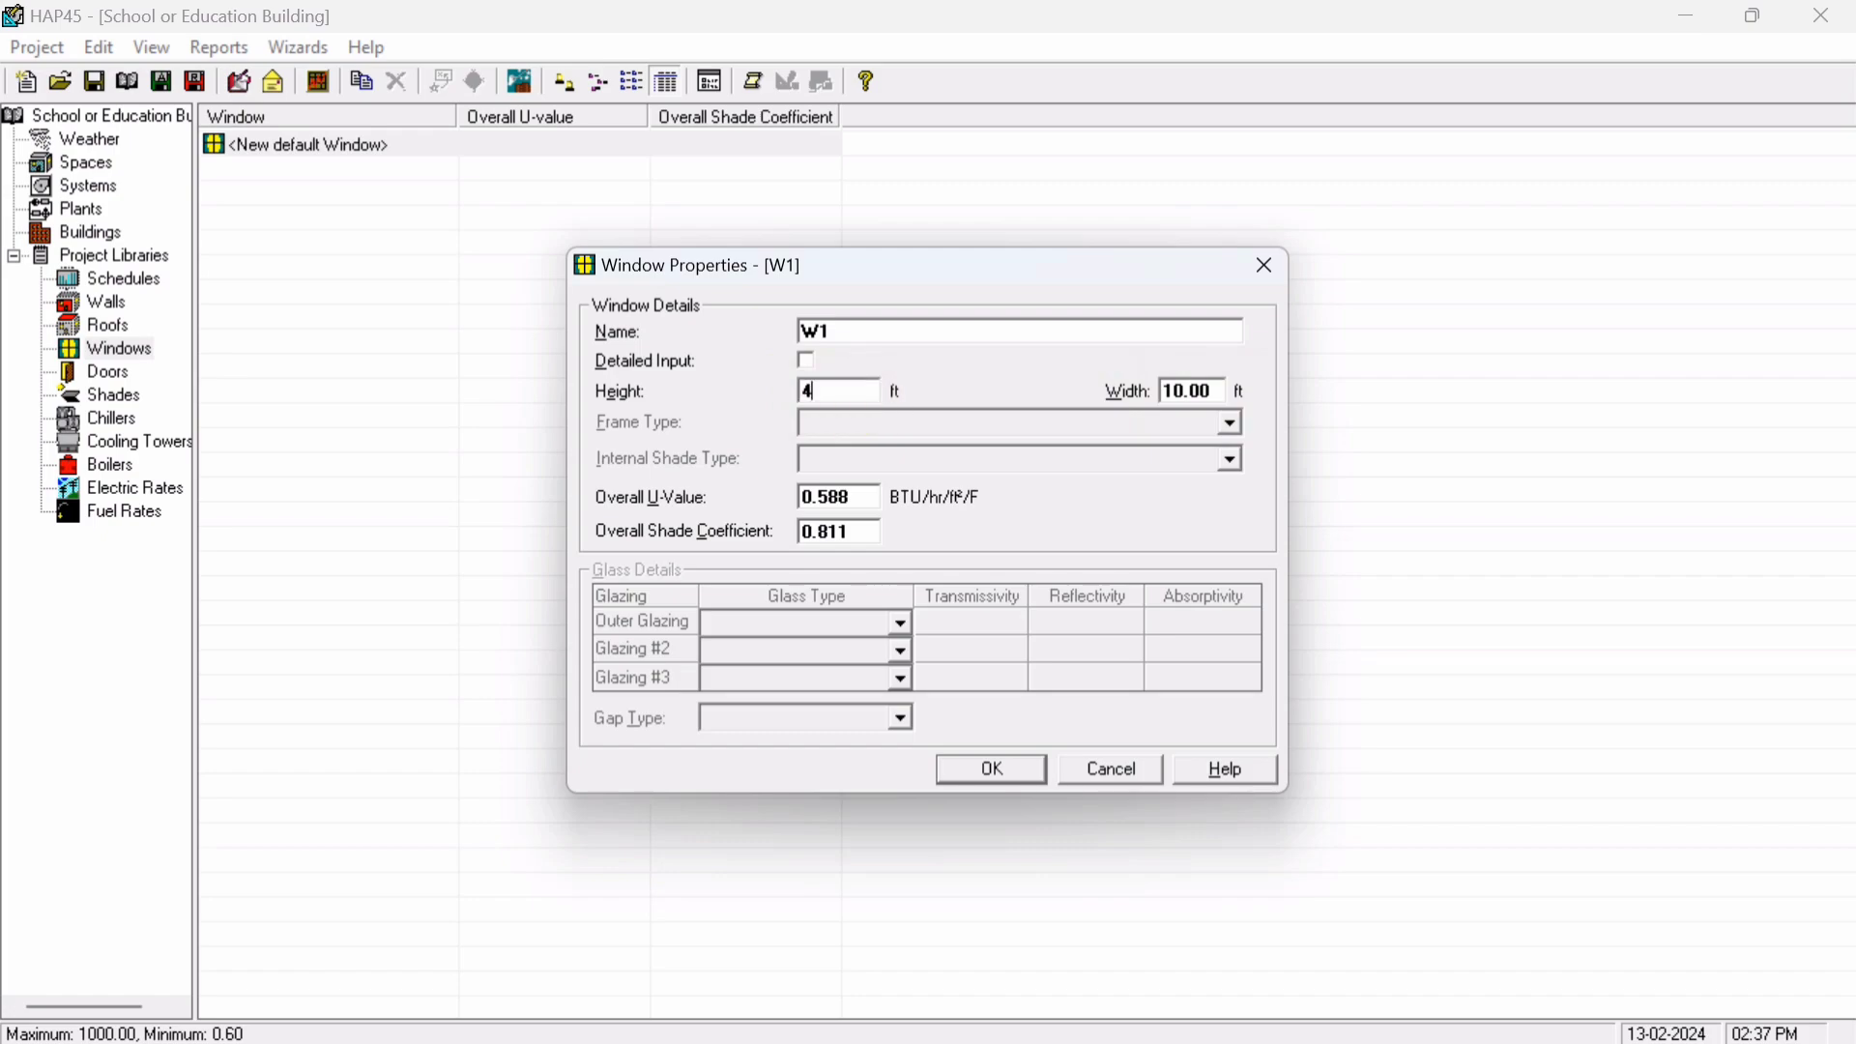
{"action": "type", "text": "4"}
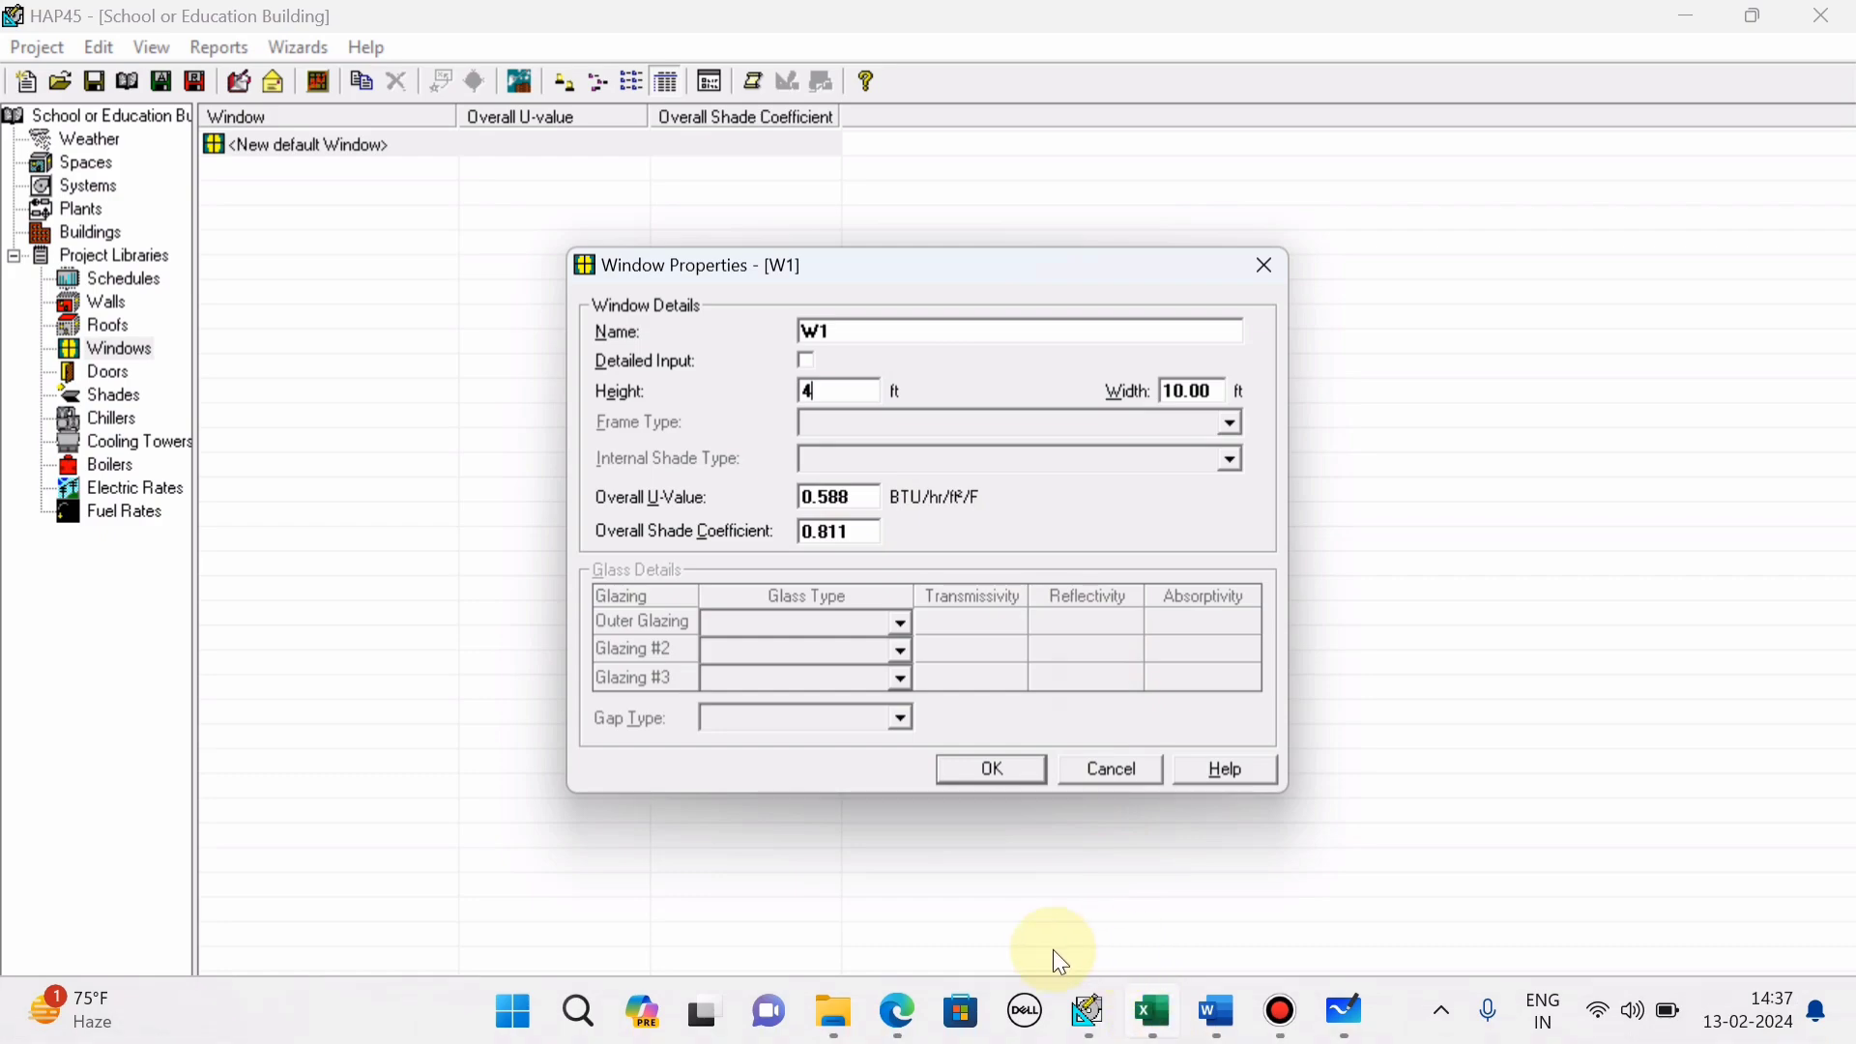
Switch to the ASHRAE heat load PDF in Edge and look through the U-value tables for walls, partitions and roofs
{"action": "left_click", "coordinate": [899, 1014]}
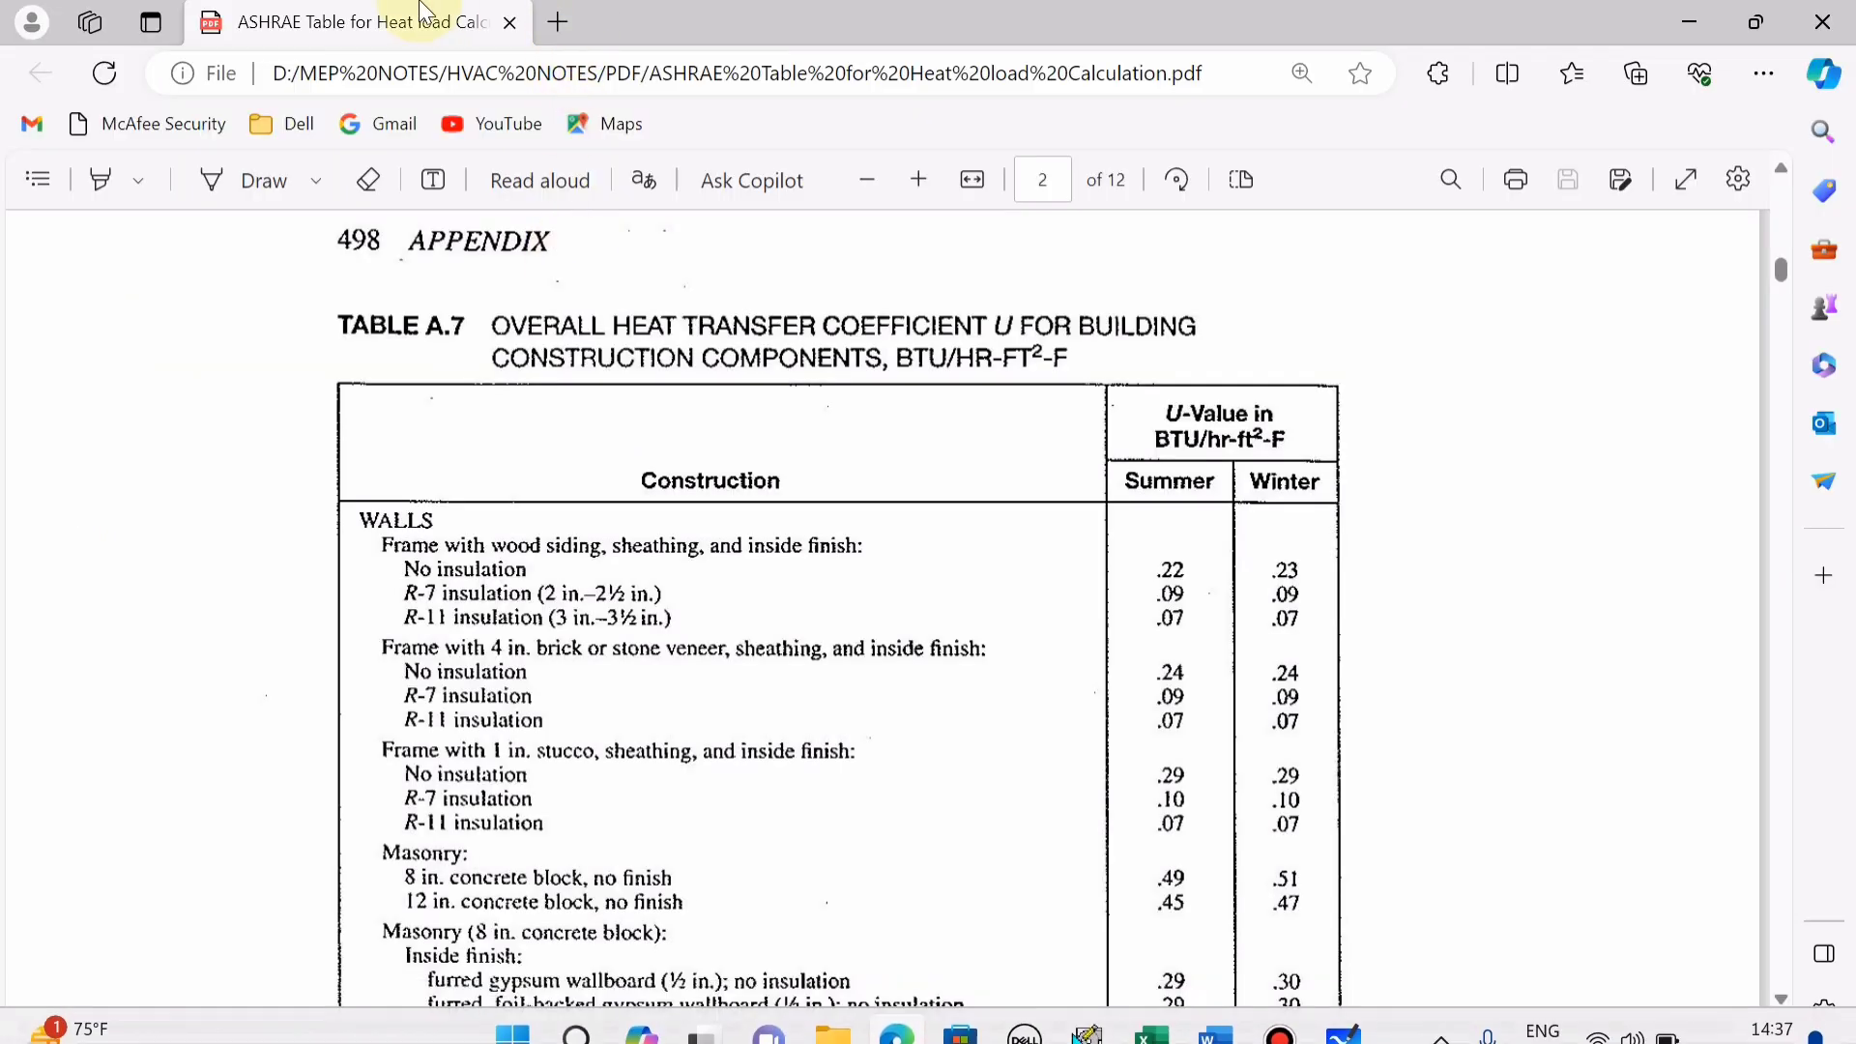
{"action": "scroll", "coordinate": [865, 506], "scroll_direction": "down", "scroll_amount": 2}
{"action": "scroll", "coordinate": [864, 507], "scroll_direction": "up", "scroll_amount": 2}
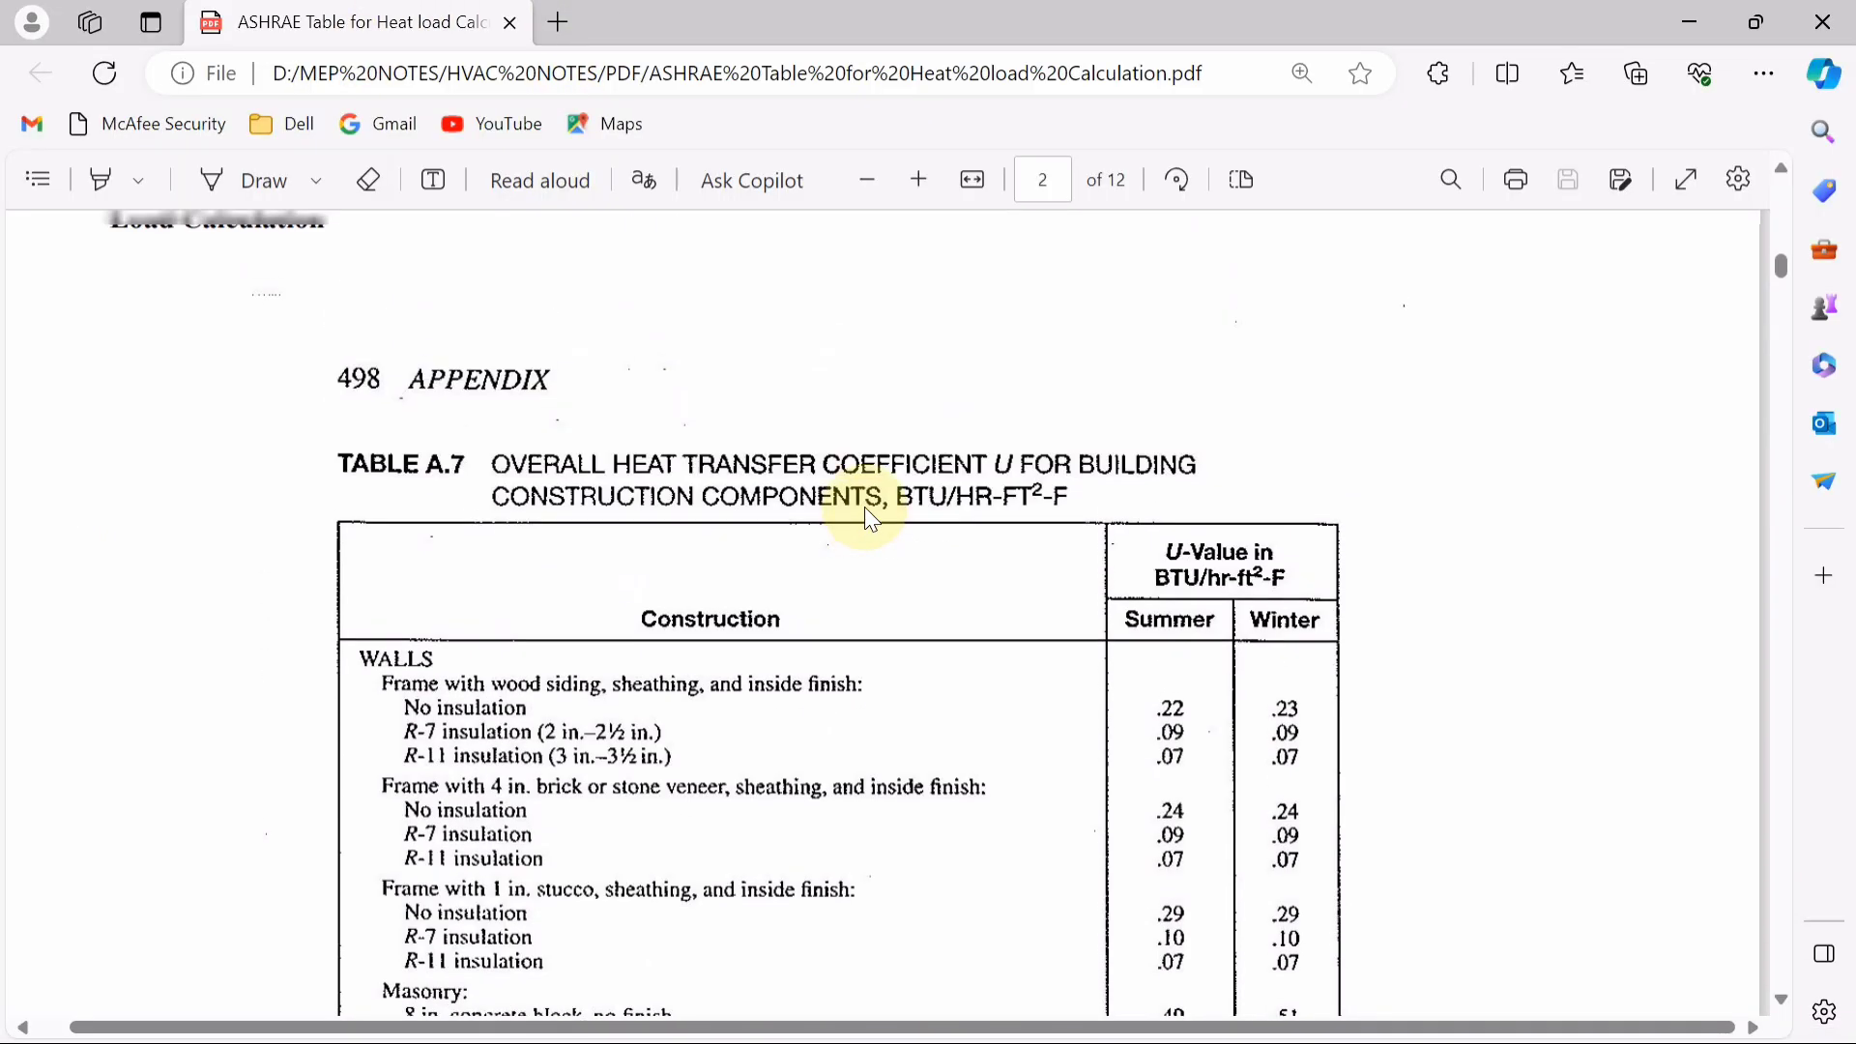
{"action": "scroll", "coordinate": [864, 506], "scroll_direction": "down", "scroll_amount": 1}
{"action": "scroll", "coordinate": [862, 497], "scroll_direction": "up", "scroll_amount": 2}
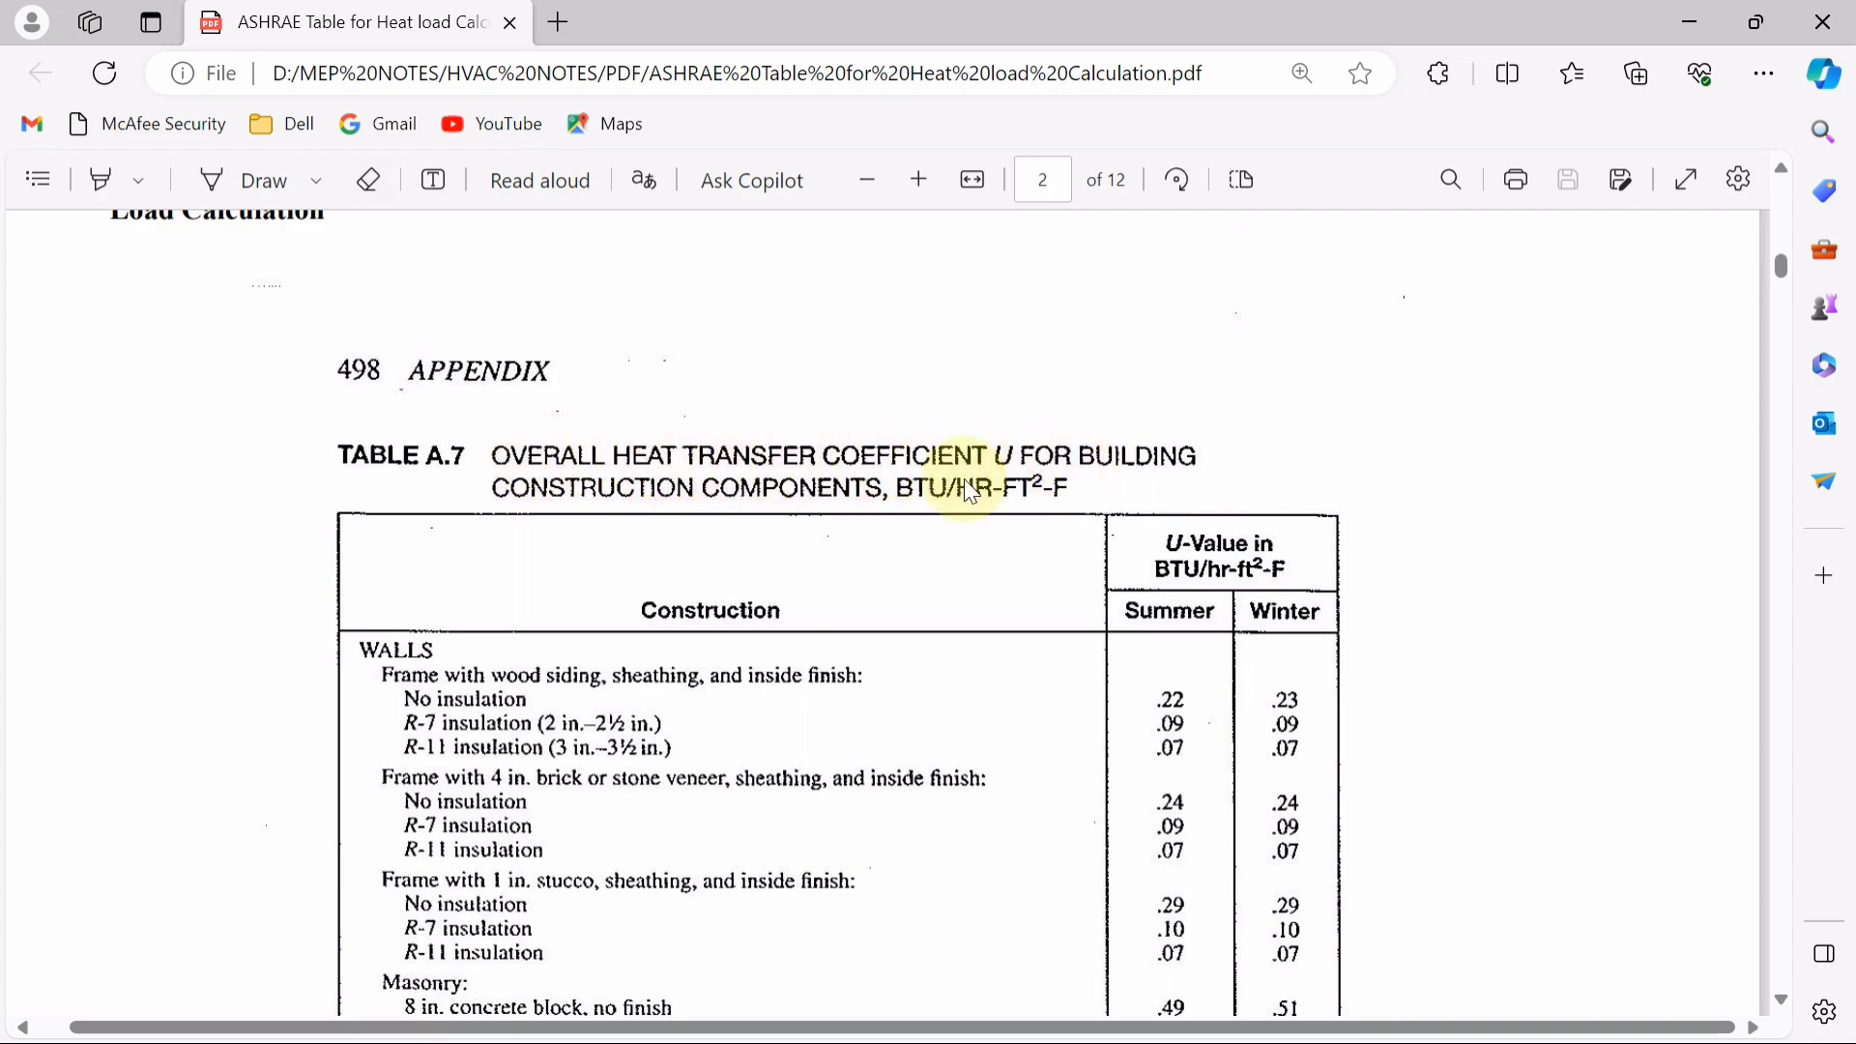
{"action": "scroll", "coordinate": [625, 465], "scroll_direction": "down", "scroll_amount": 1}
{"action": "scroll", "coordinate": [625, 468], "scroll_direction": "down", "scroll_amount": 1}
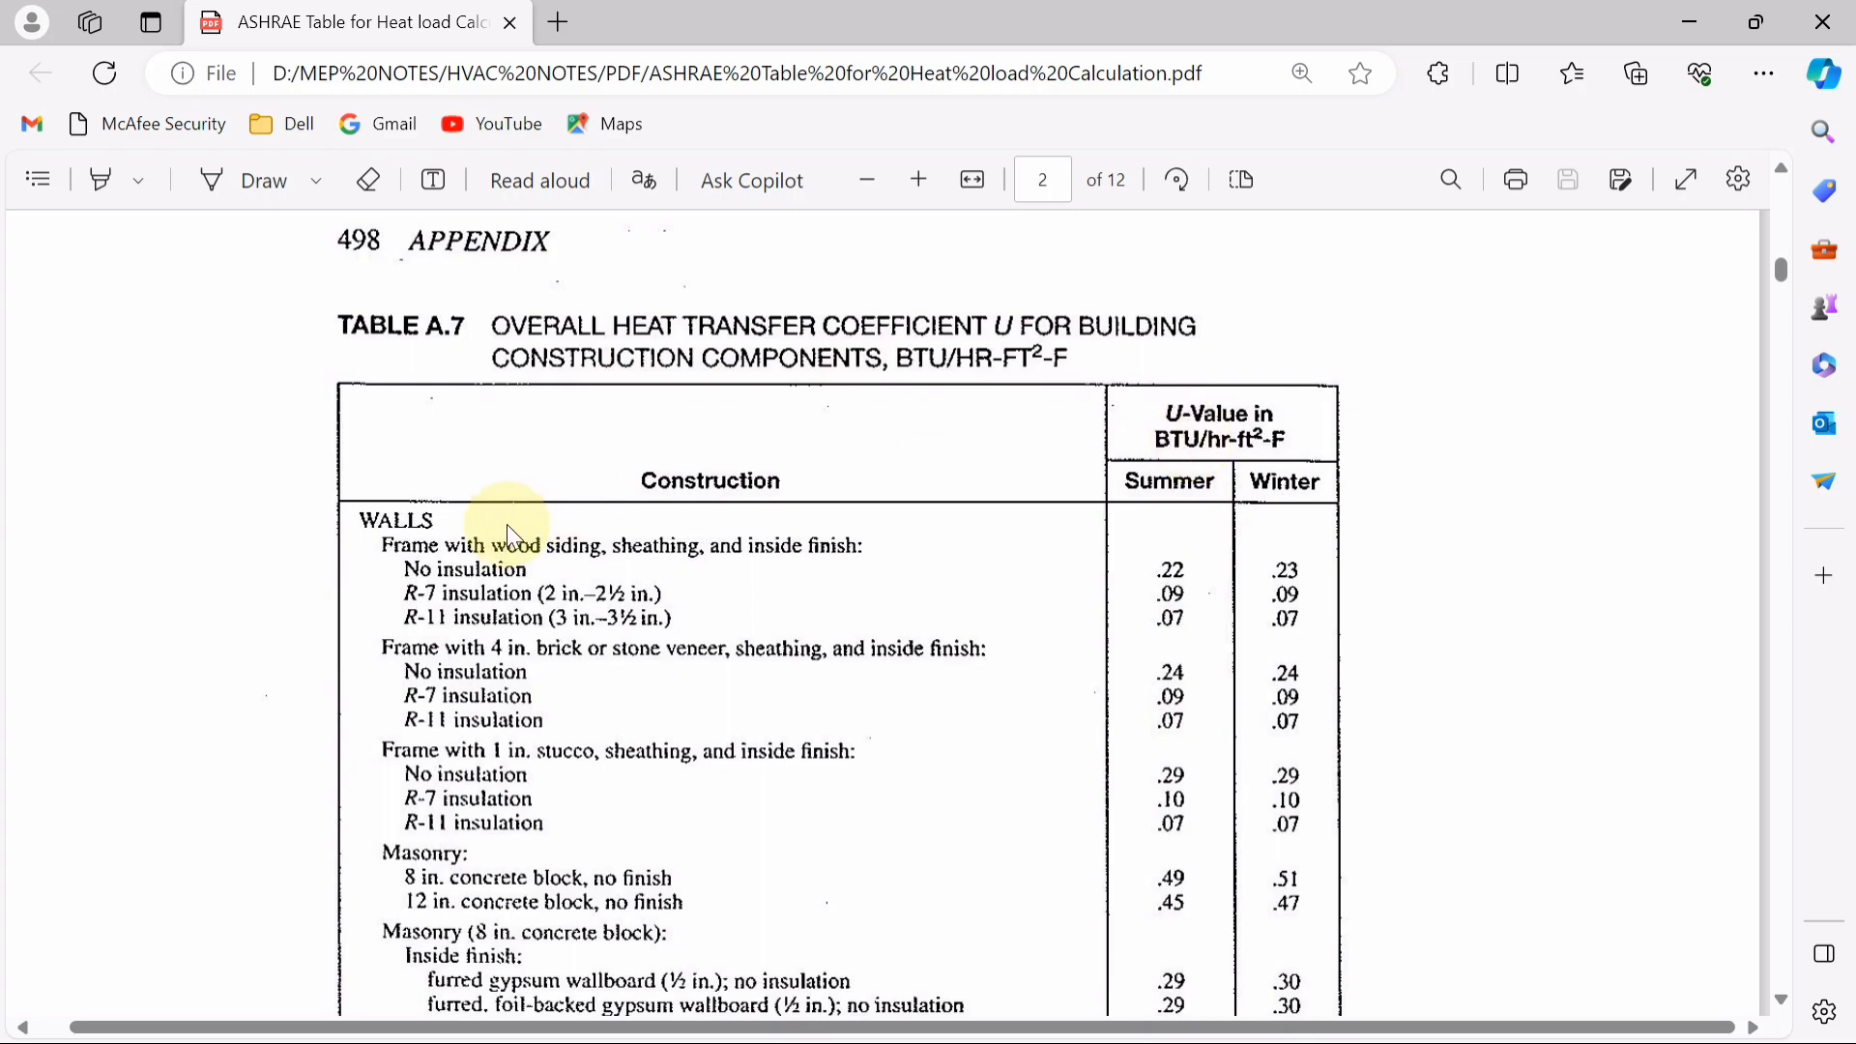
{"action": "scroll", "coordinate": [428, 534], "scroll_direction": "down", "scroll_amount": 3}
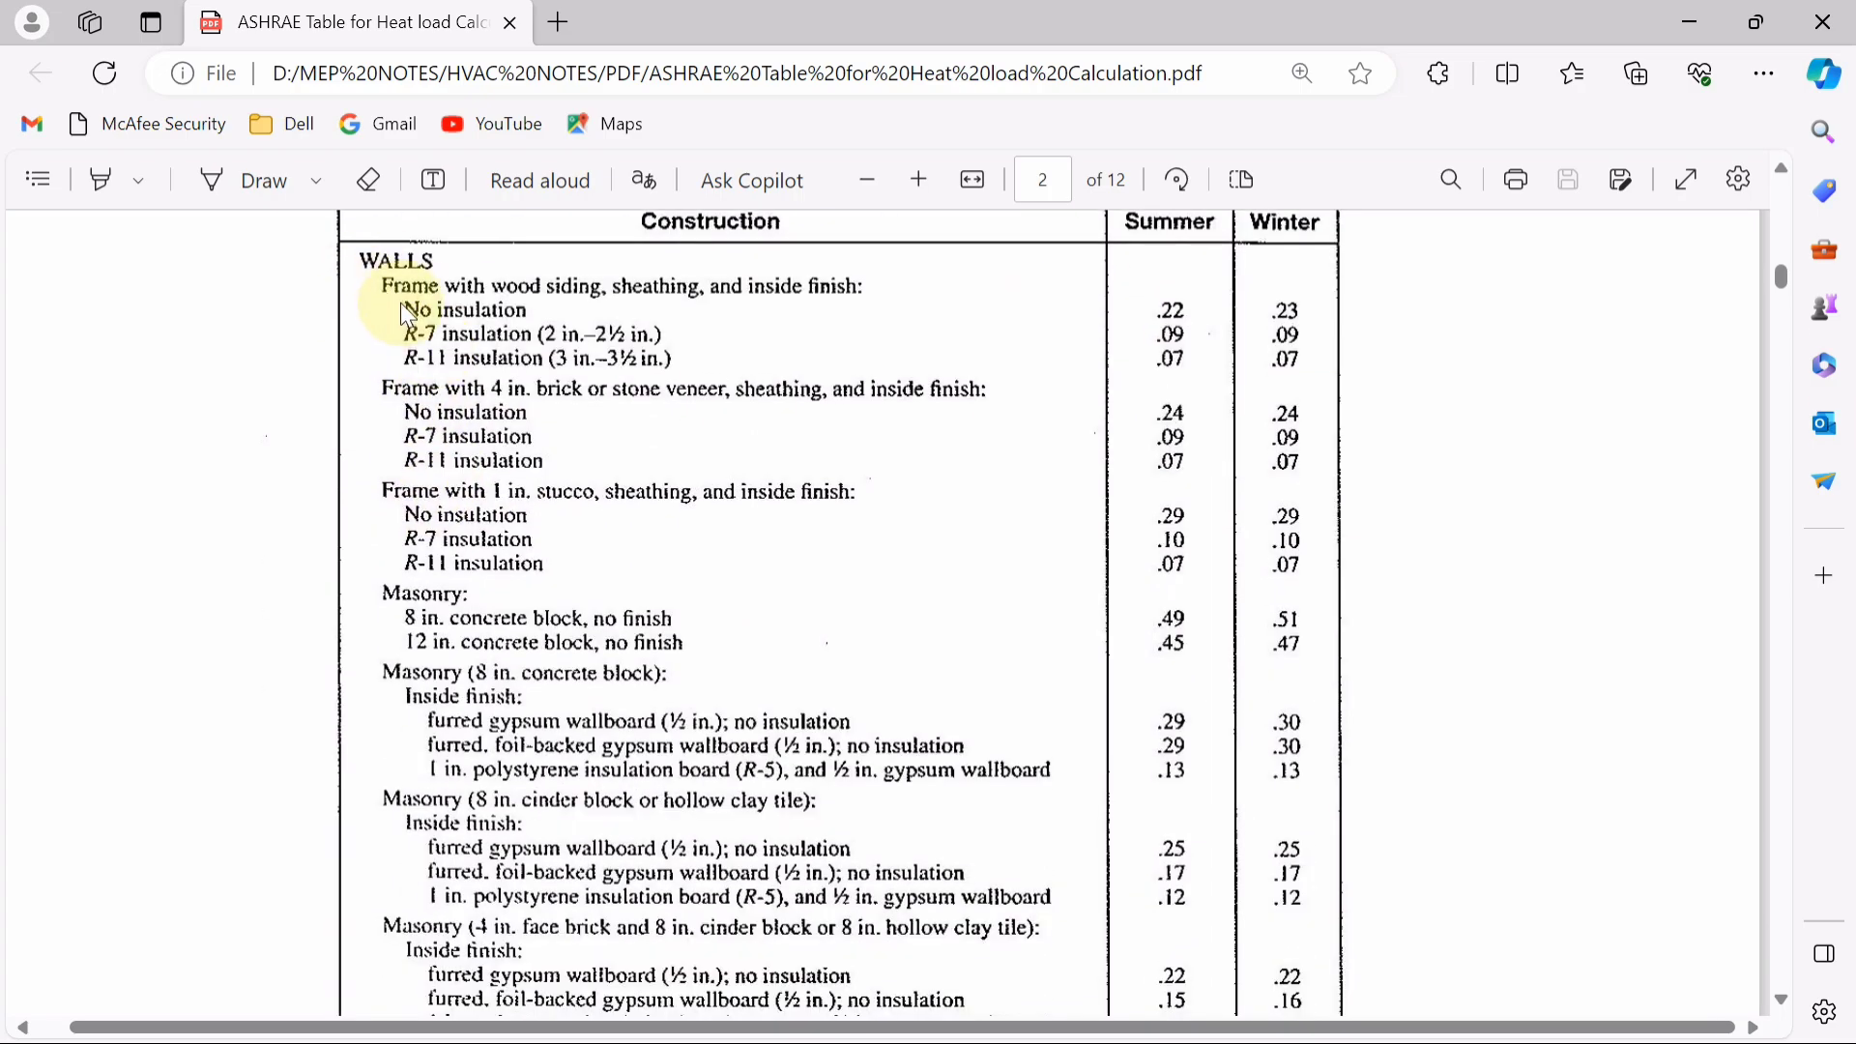
{"action": "scroll", "coordinate": [520, 357], "scroll_direction": "up", "scroll_amount": 3}
{"action": "scroll", "coordinate": [449, 472], "scroll_direction": "down", "scroll_amount": 12}
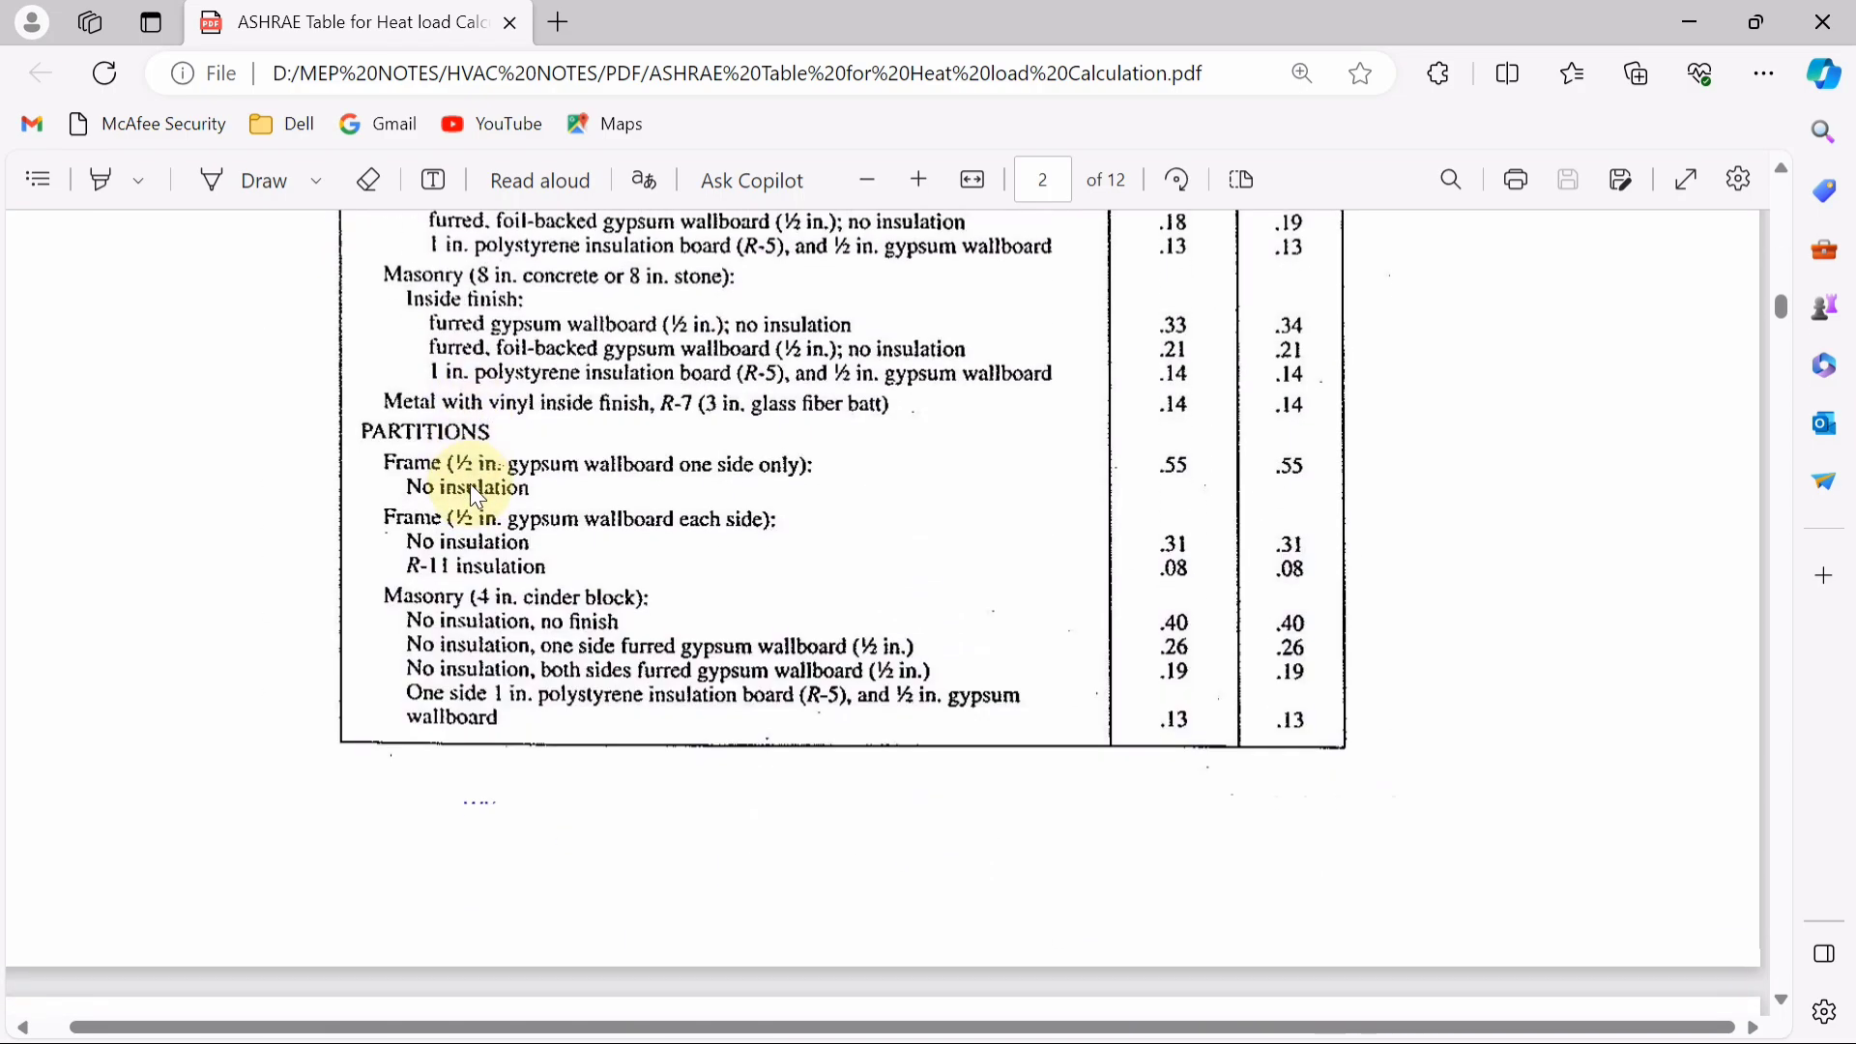
{"action": "scroll", "coordinate": [470, 484], "scroll_direction": "down", "scroll_amount": 15}
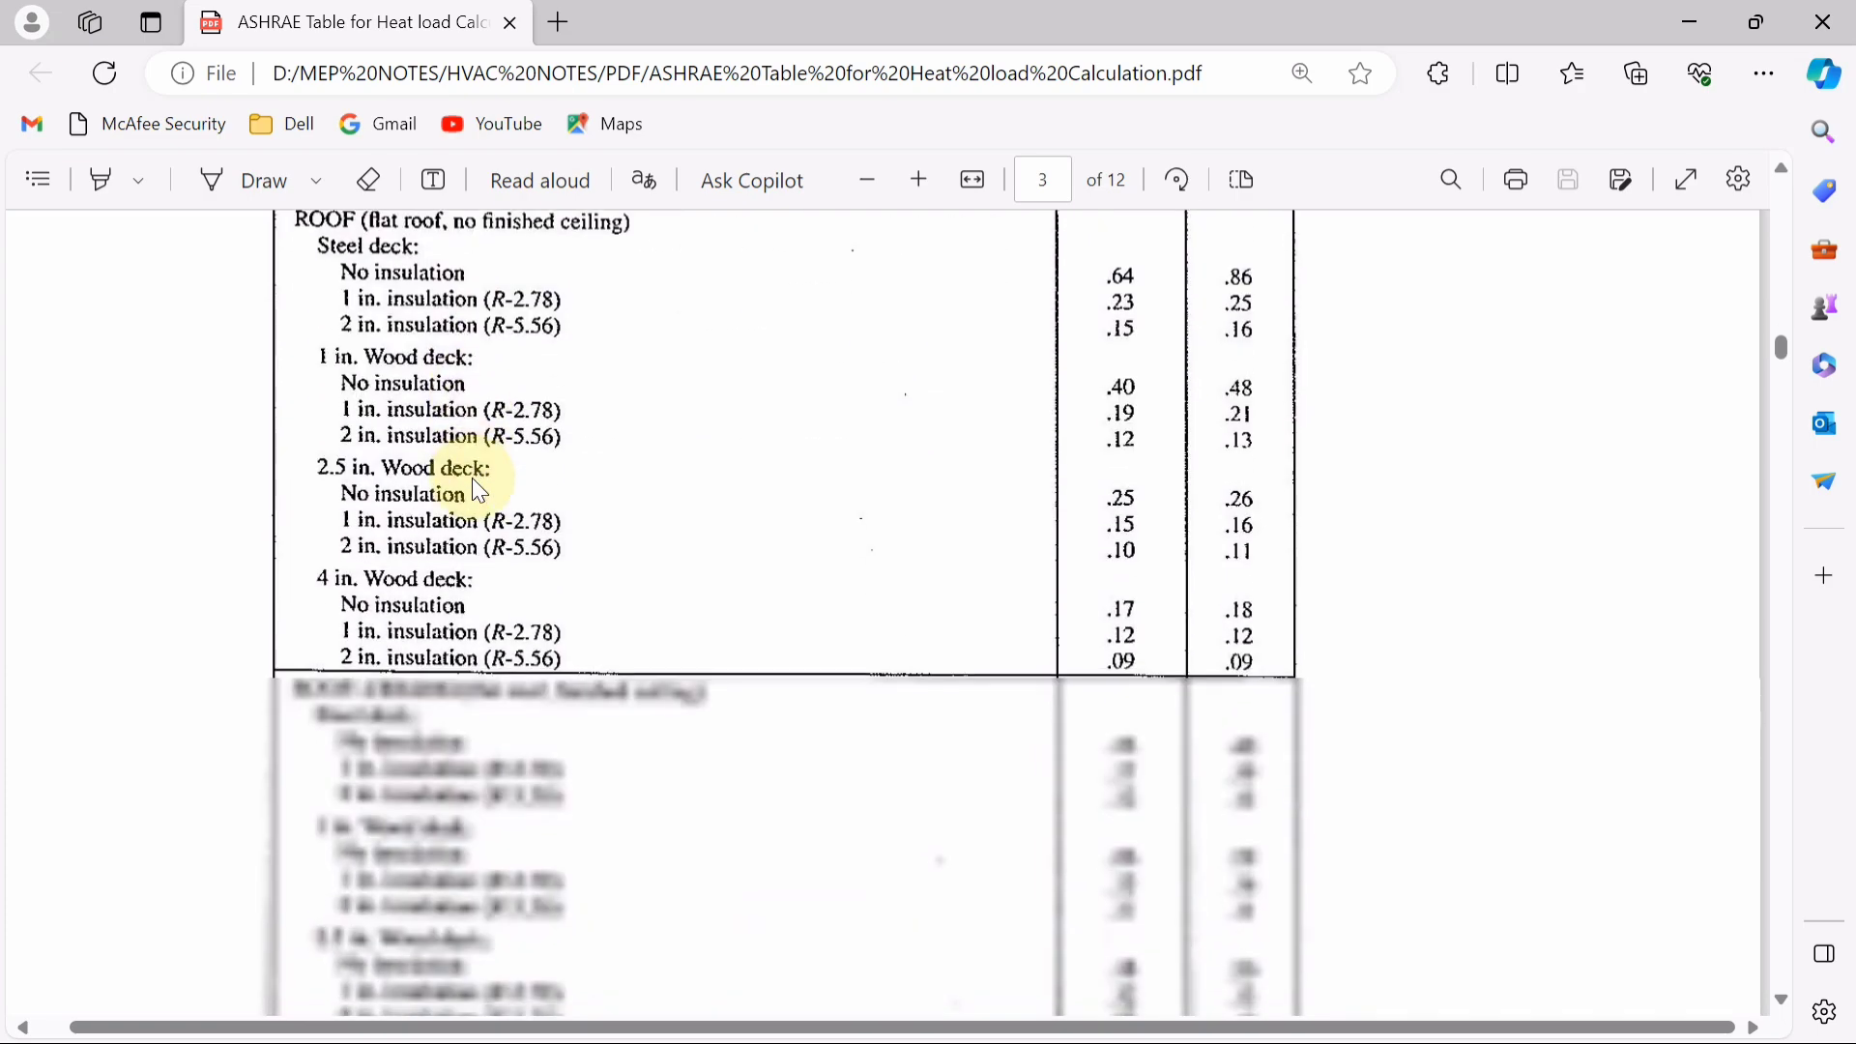
{"action": "scroll", "coordinate": [473, 487], "scroll_direction": "down", "scroll_amount": 15}
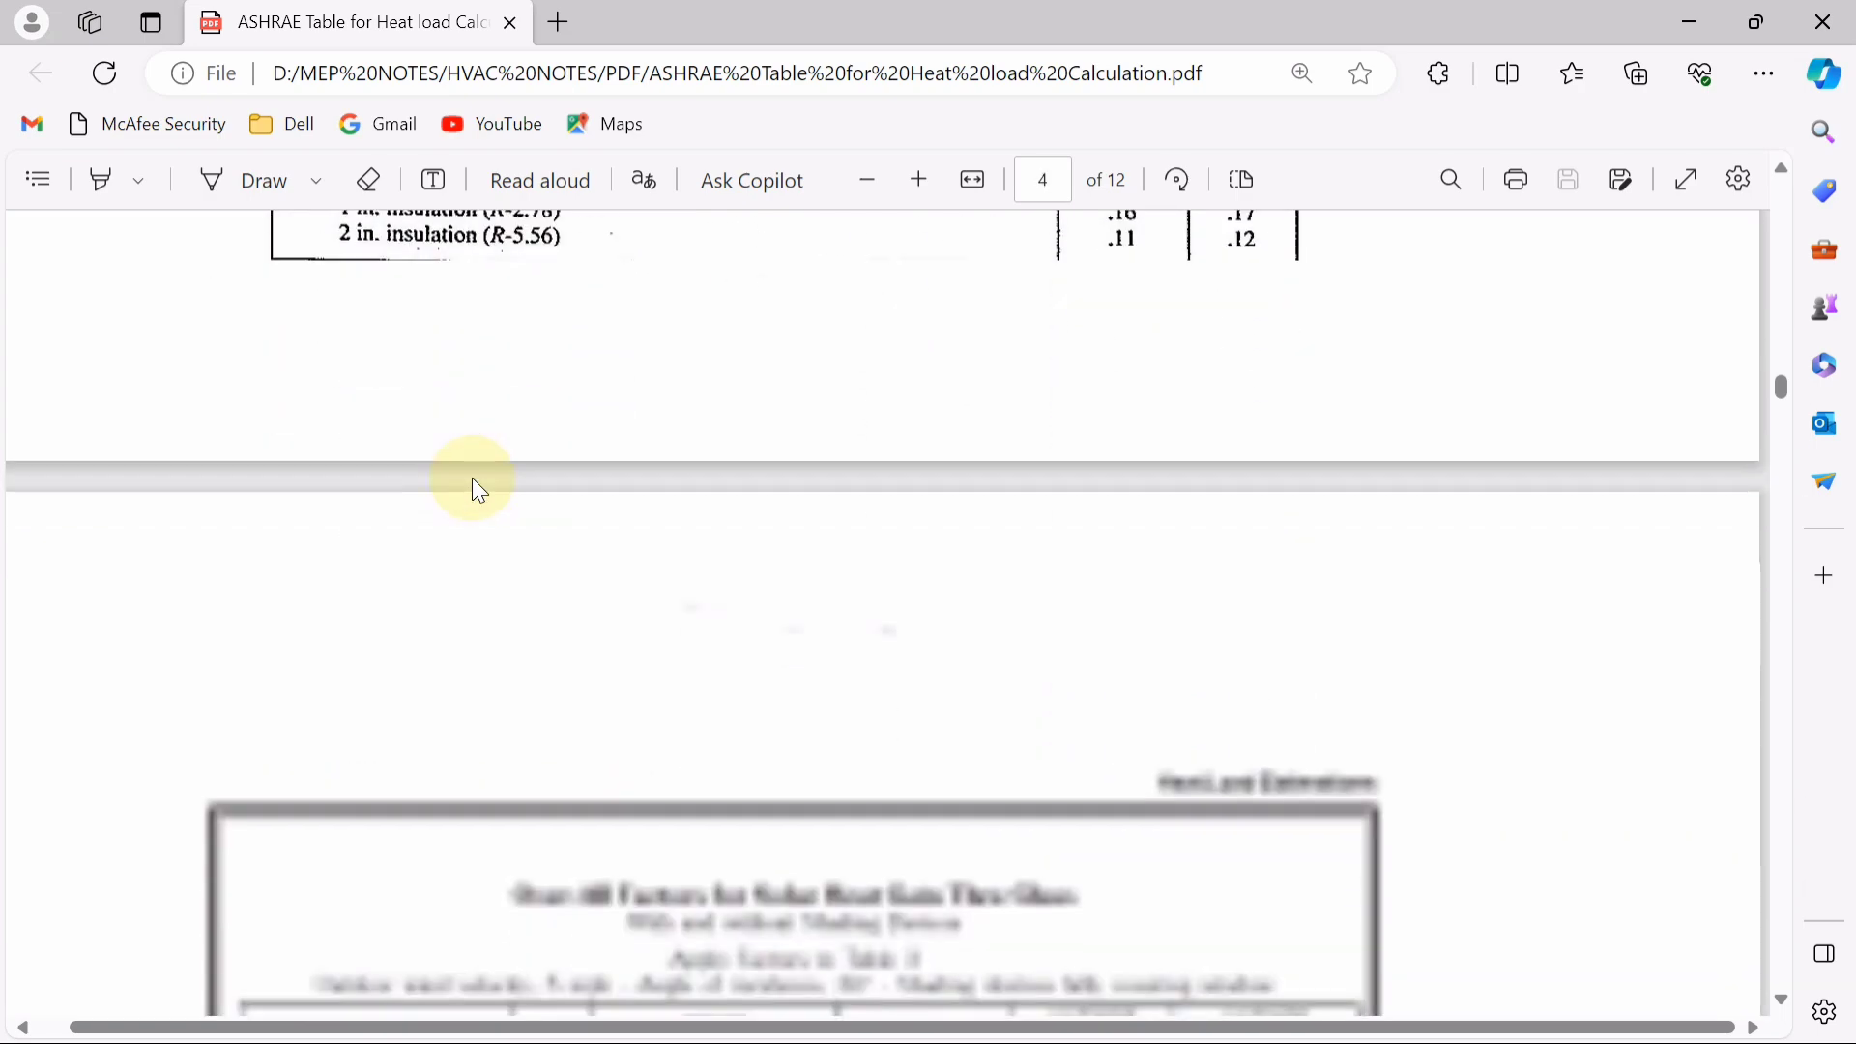
Examine the solar heat gain factors for glass and Table 6's transmission coefficients for windows
{"action": "scroll", "coordinate": [471, 478], "scroll_direction": "down", "scroll_amount": 6}
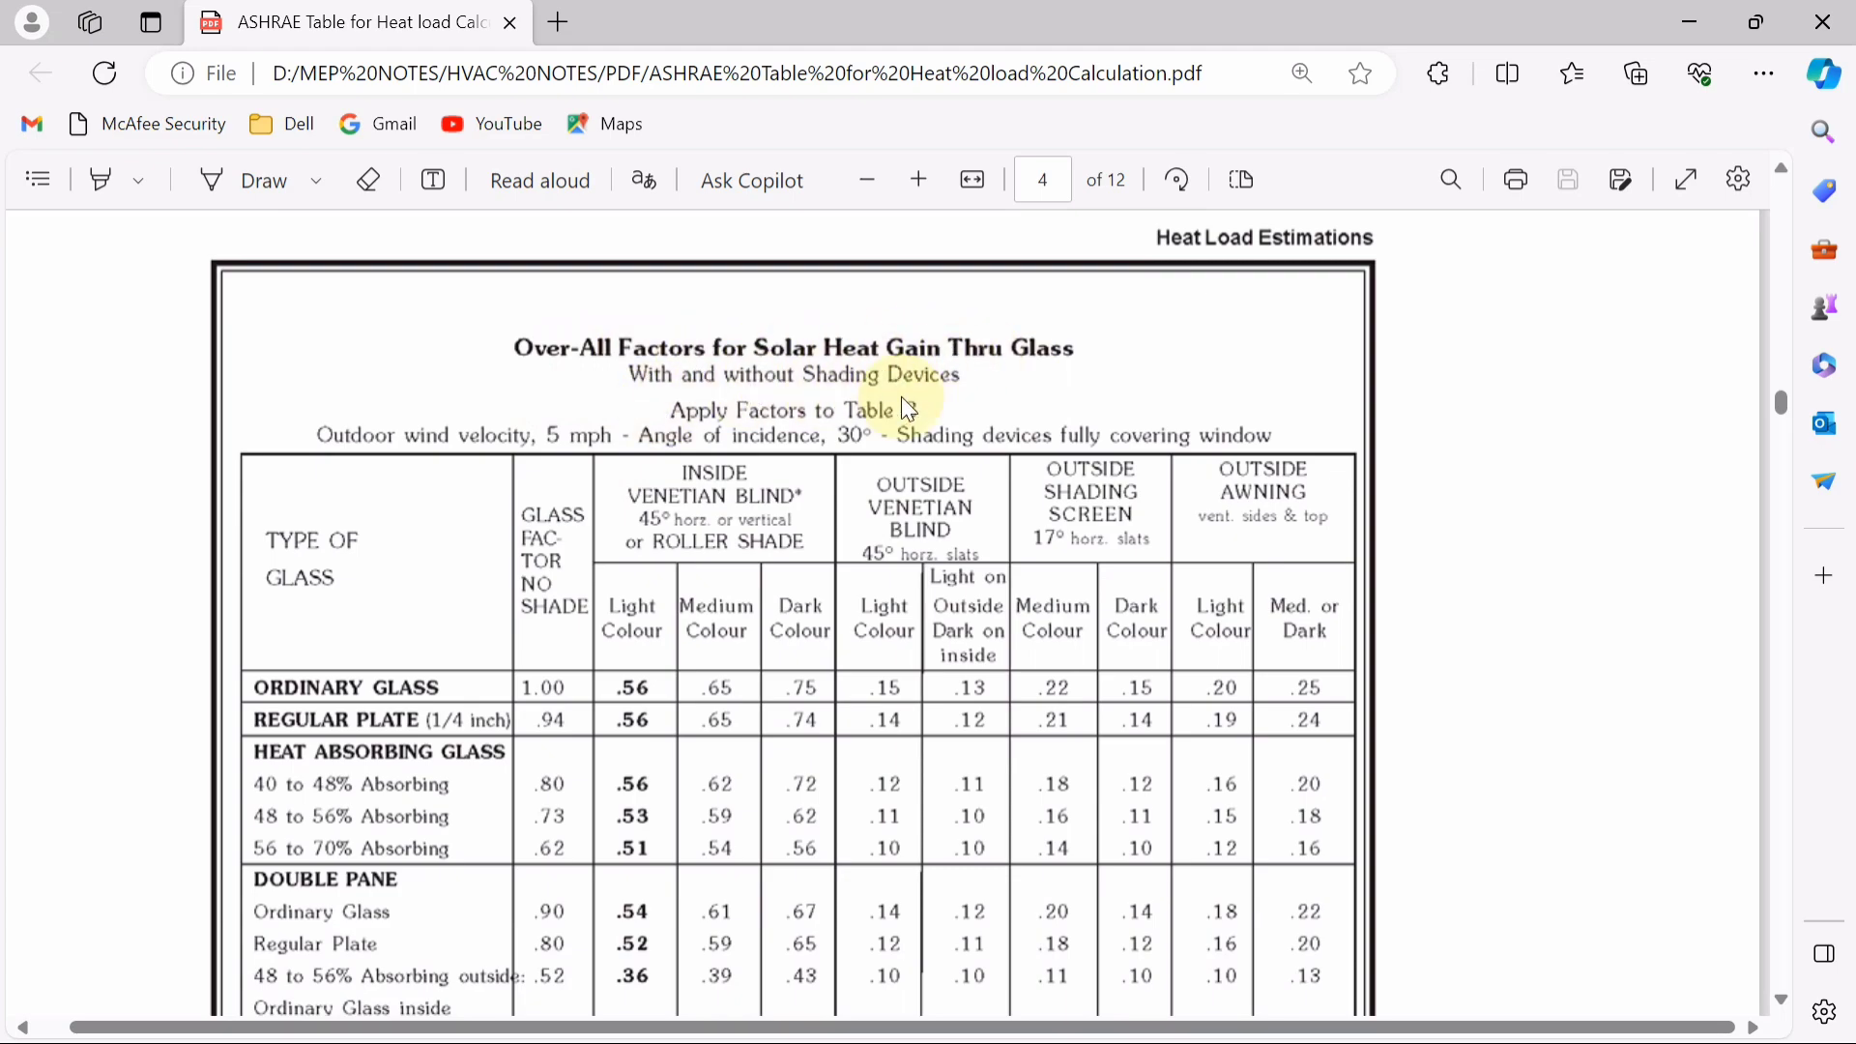
{"action": "scroll", "coordinate": [870, 411], "scroll_direction": "down", "scroll_amount": 2}
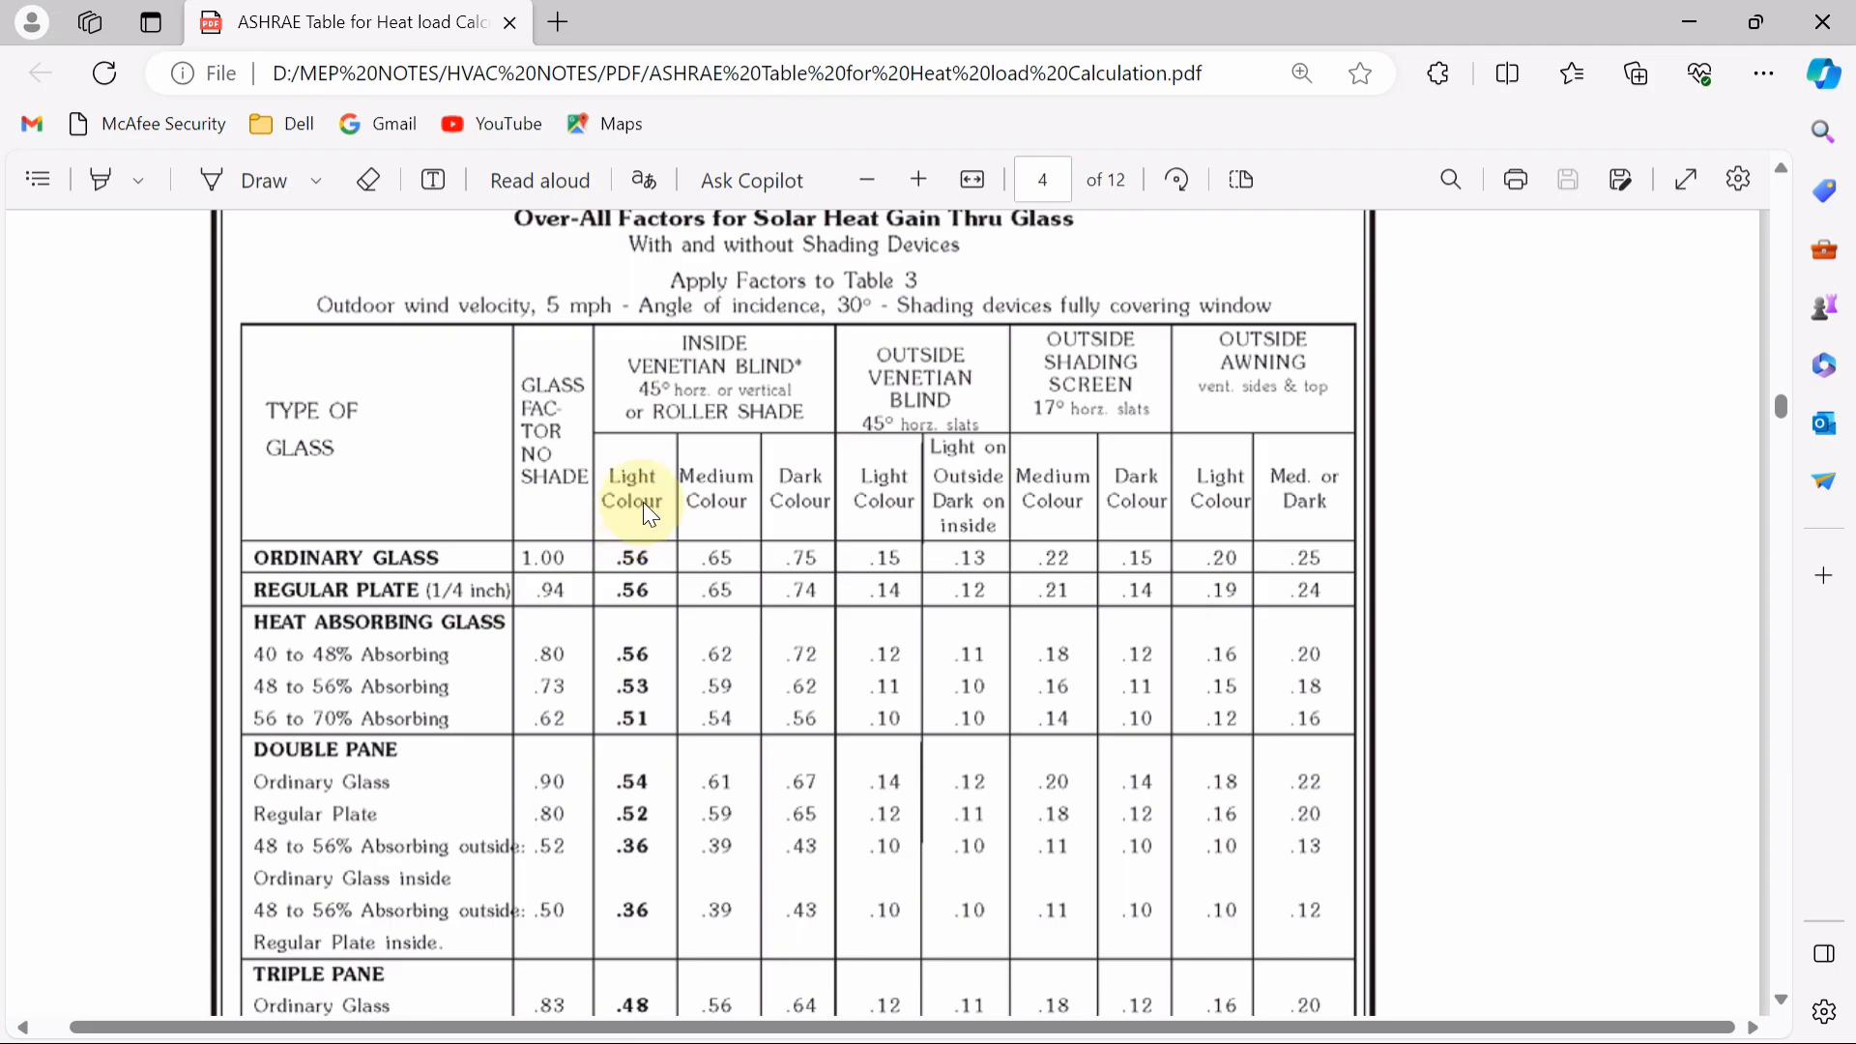
{"action": "scroll", "coordinate": [325, 599], "scroll_direction": "down", "scroll_amount": 10}
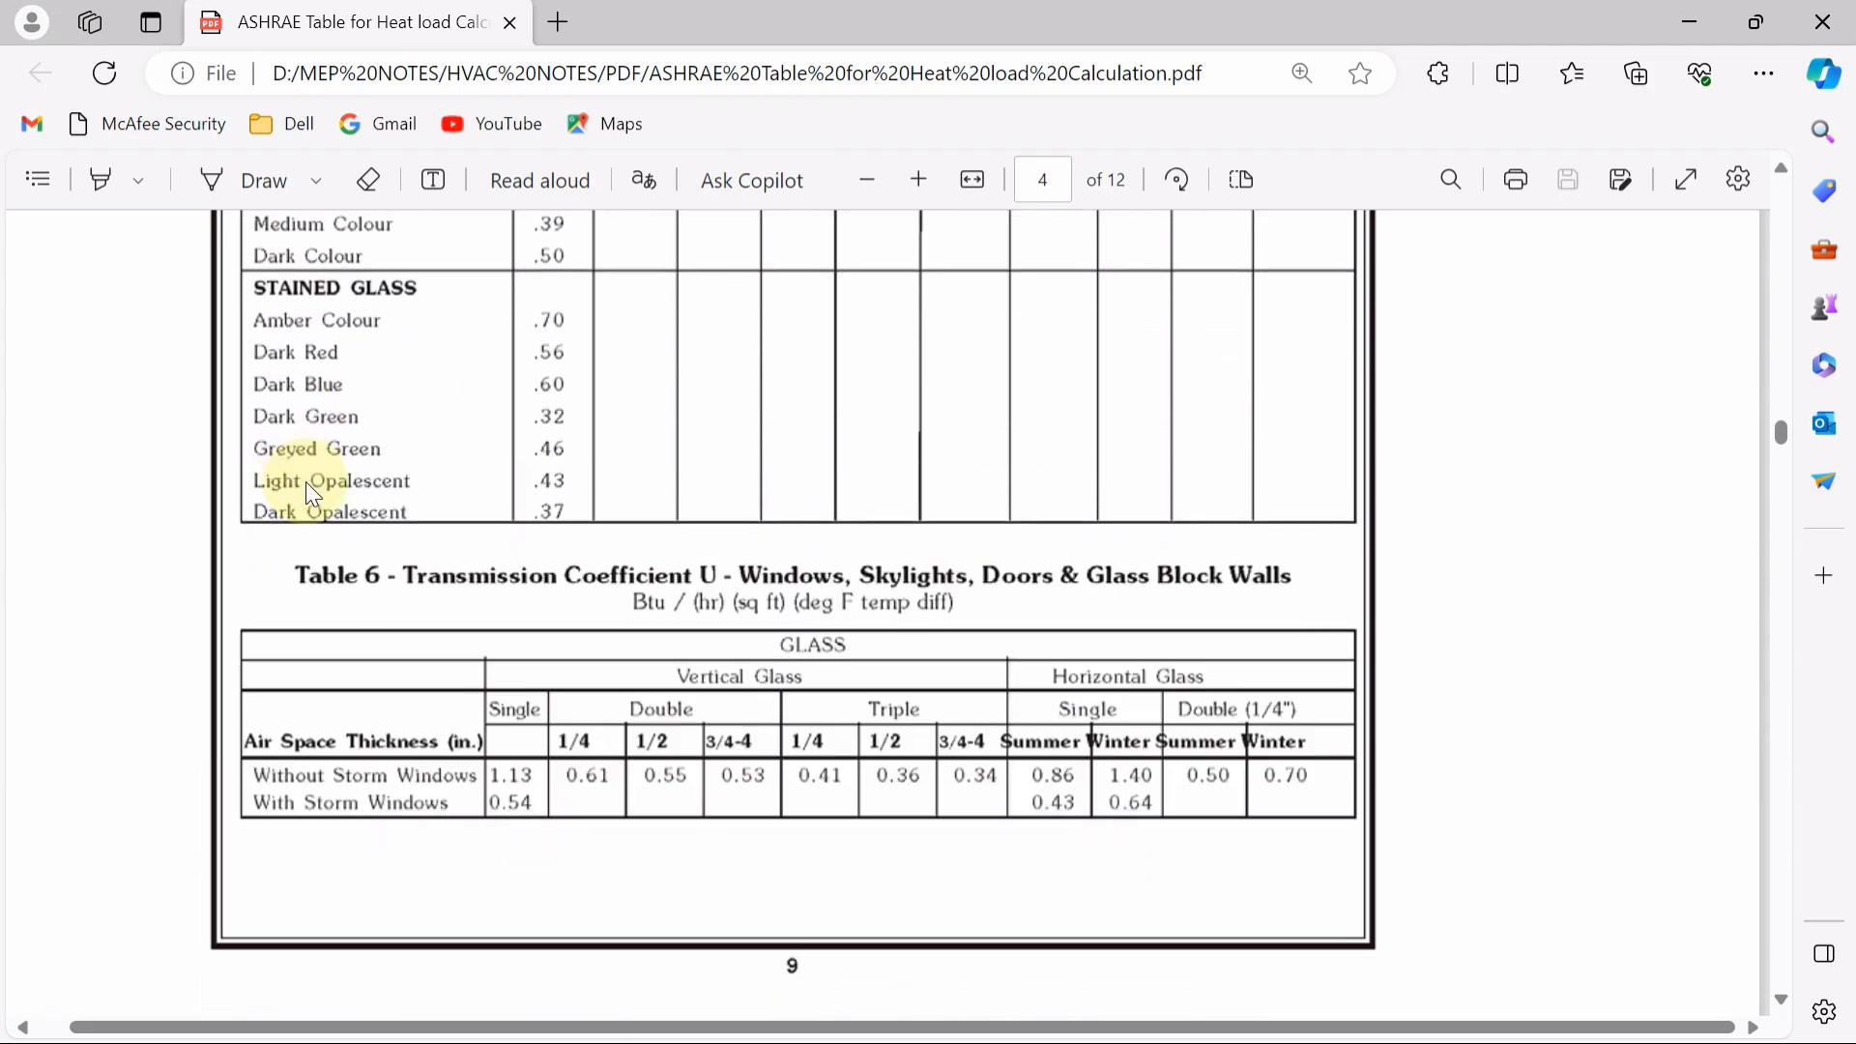
{"action": "scroll", "coordinate": [314, 491], "scroll_direction": "down", "scroll_amount": 3}
{"action": "scroll", "coordinate": [347, 365], "scroll_direction": "up", "scroll_amount": 3}
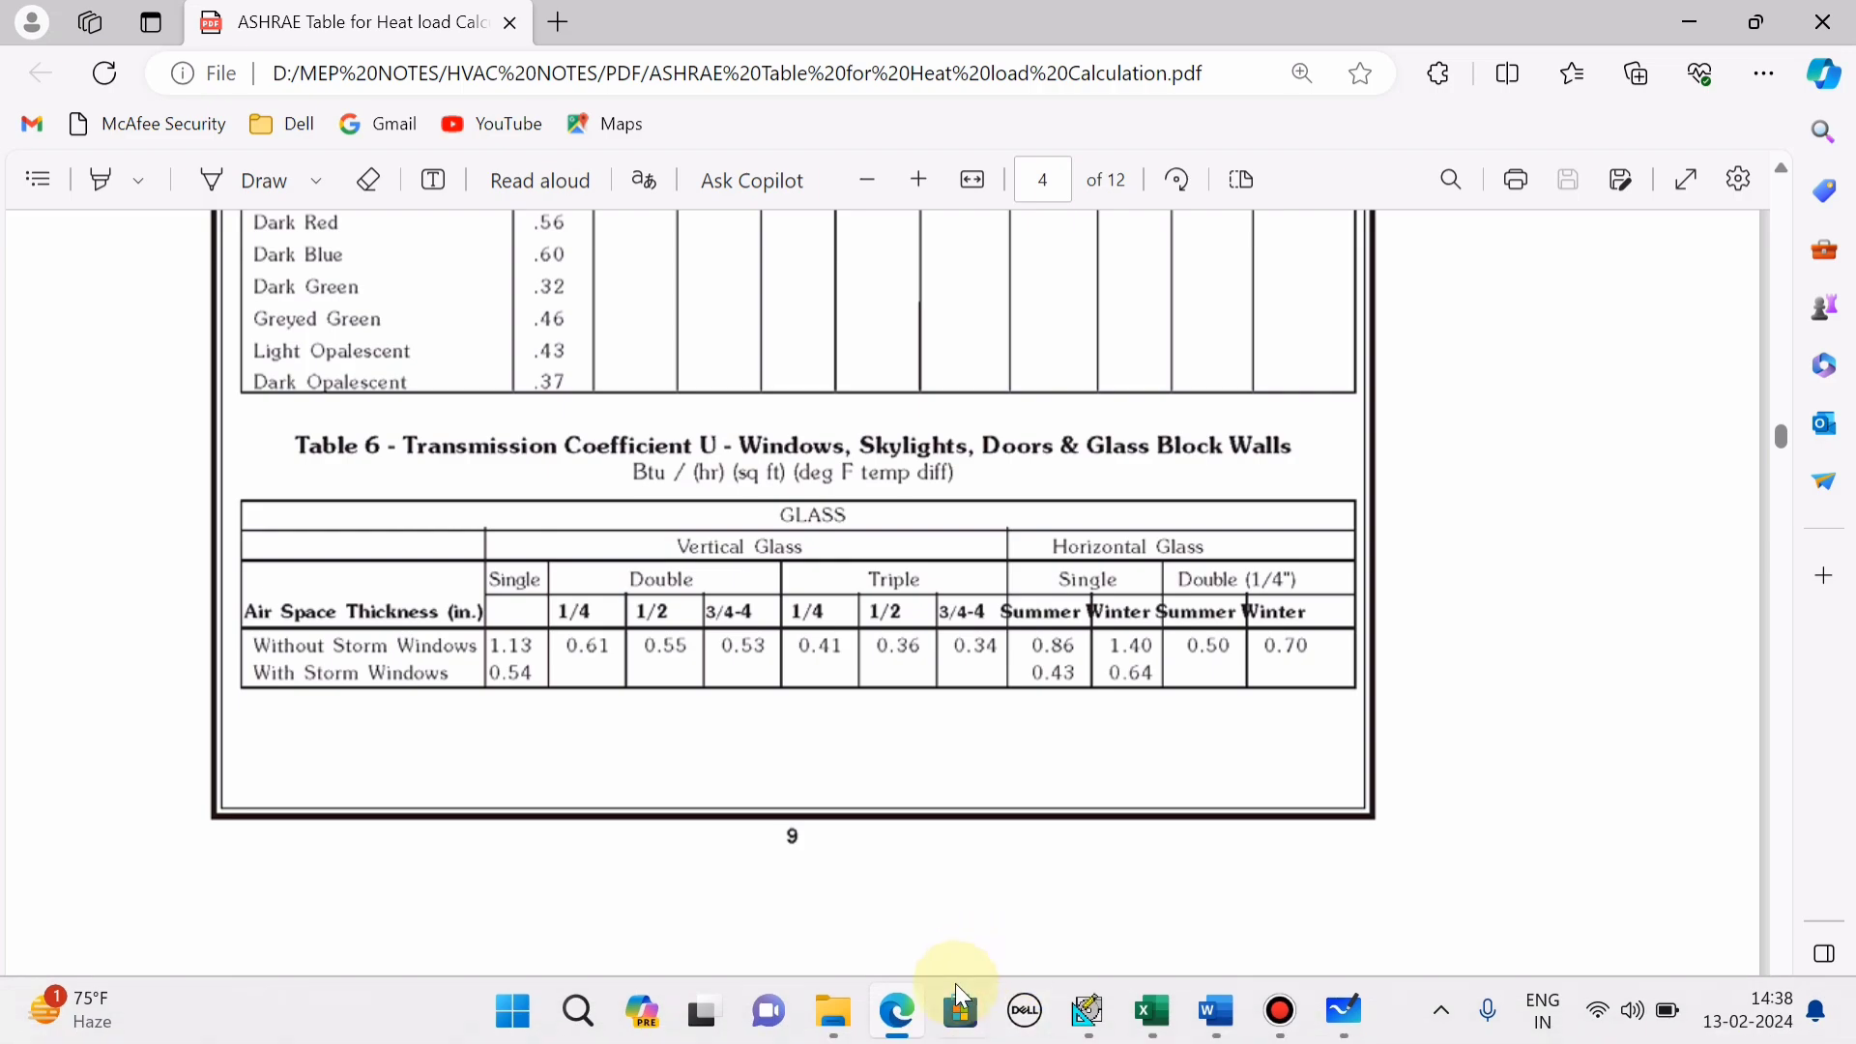
Return to HAP and set window W1's overall U-value to 0.55 BTU/hr/ft²/F
{"action": "left_click", "coordinate": [1083, 996]}
{"action": "double_click", "coordinate": [862, 497]}
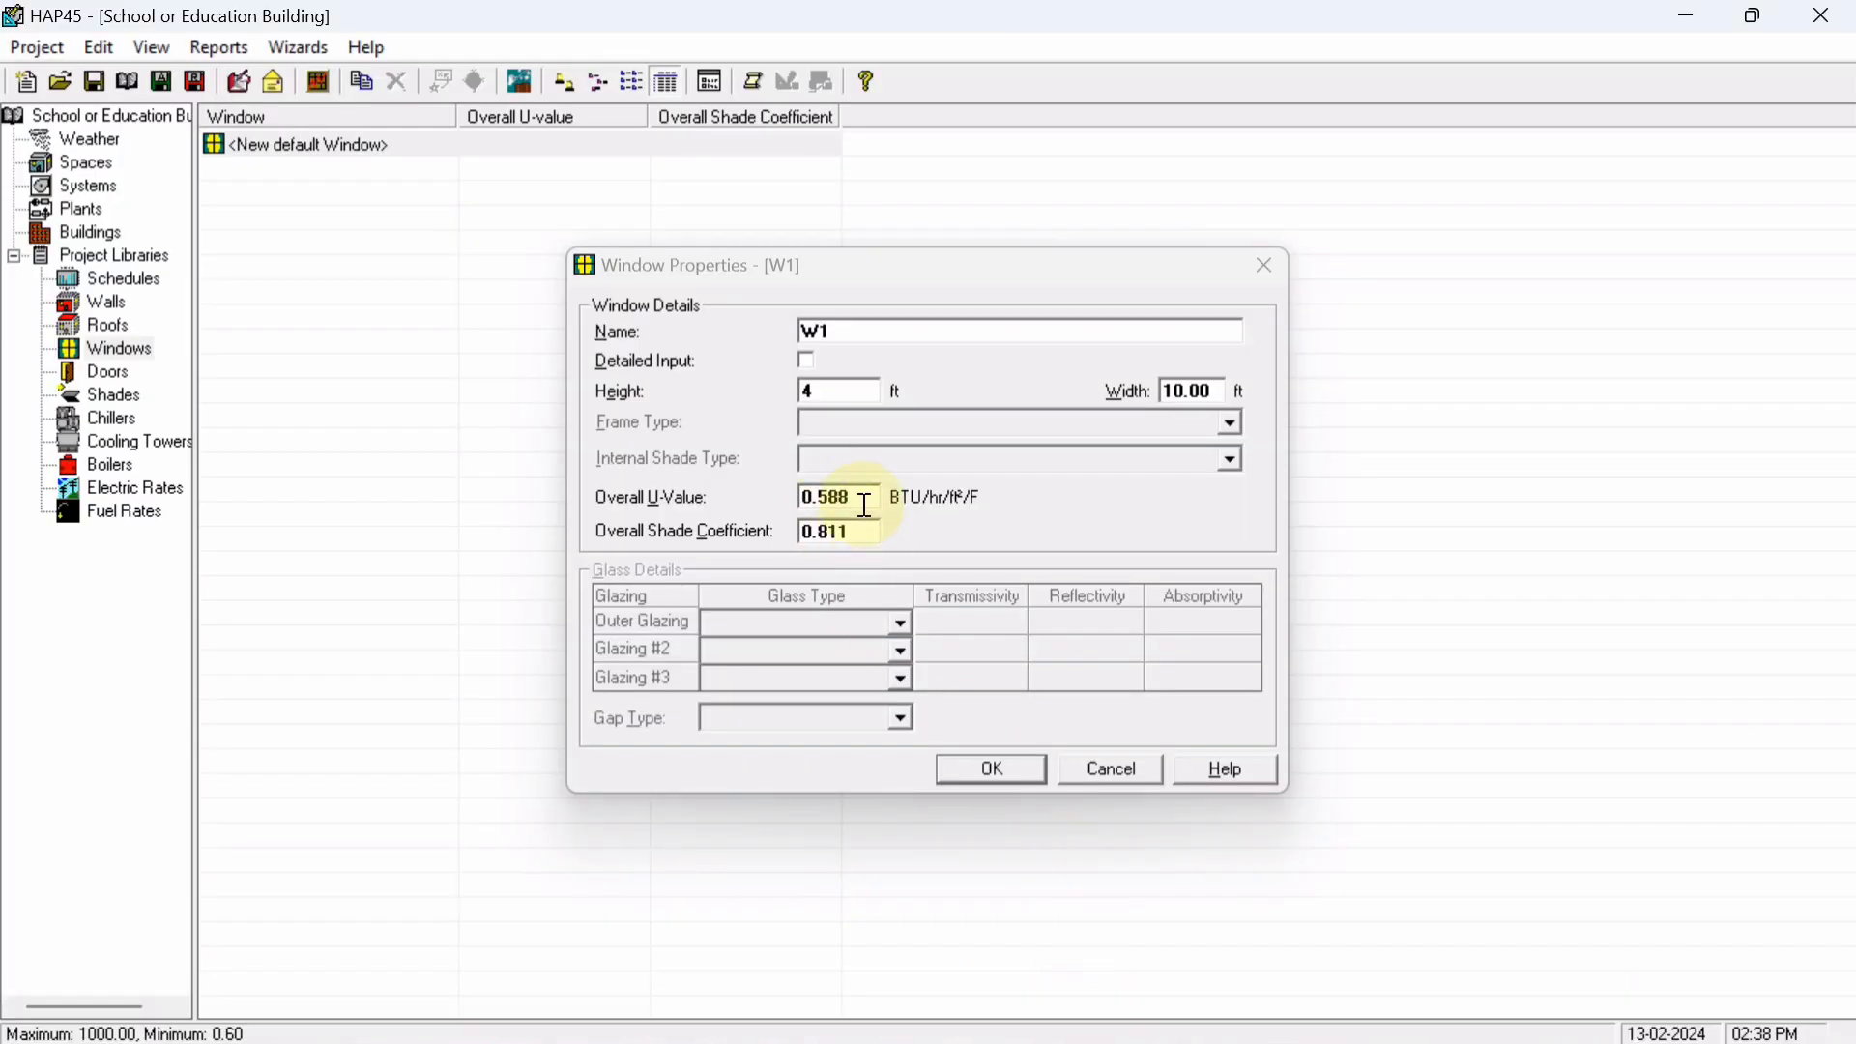
{"action": "type", "text": ".55"}
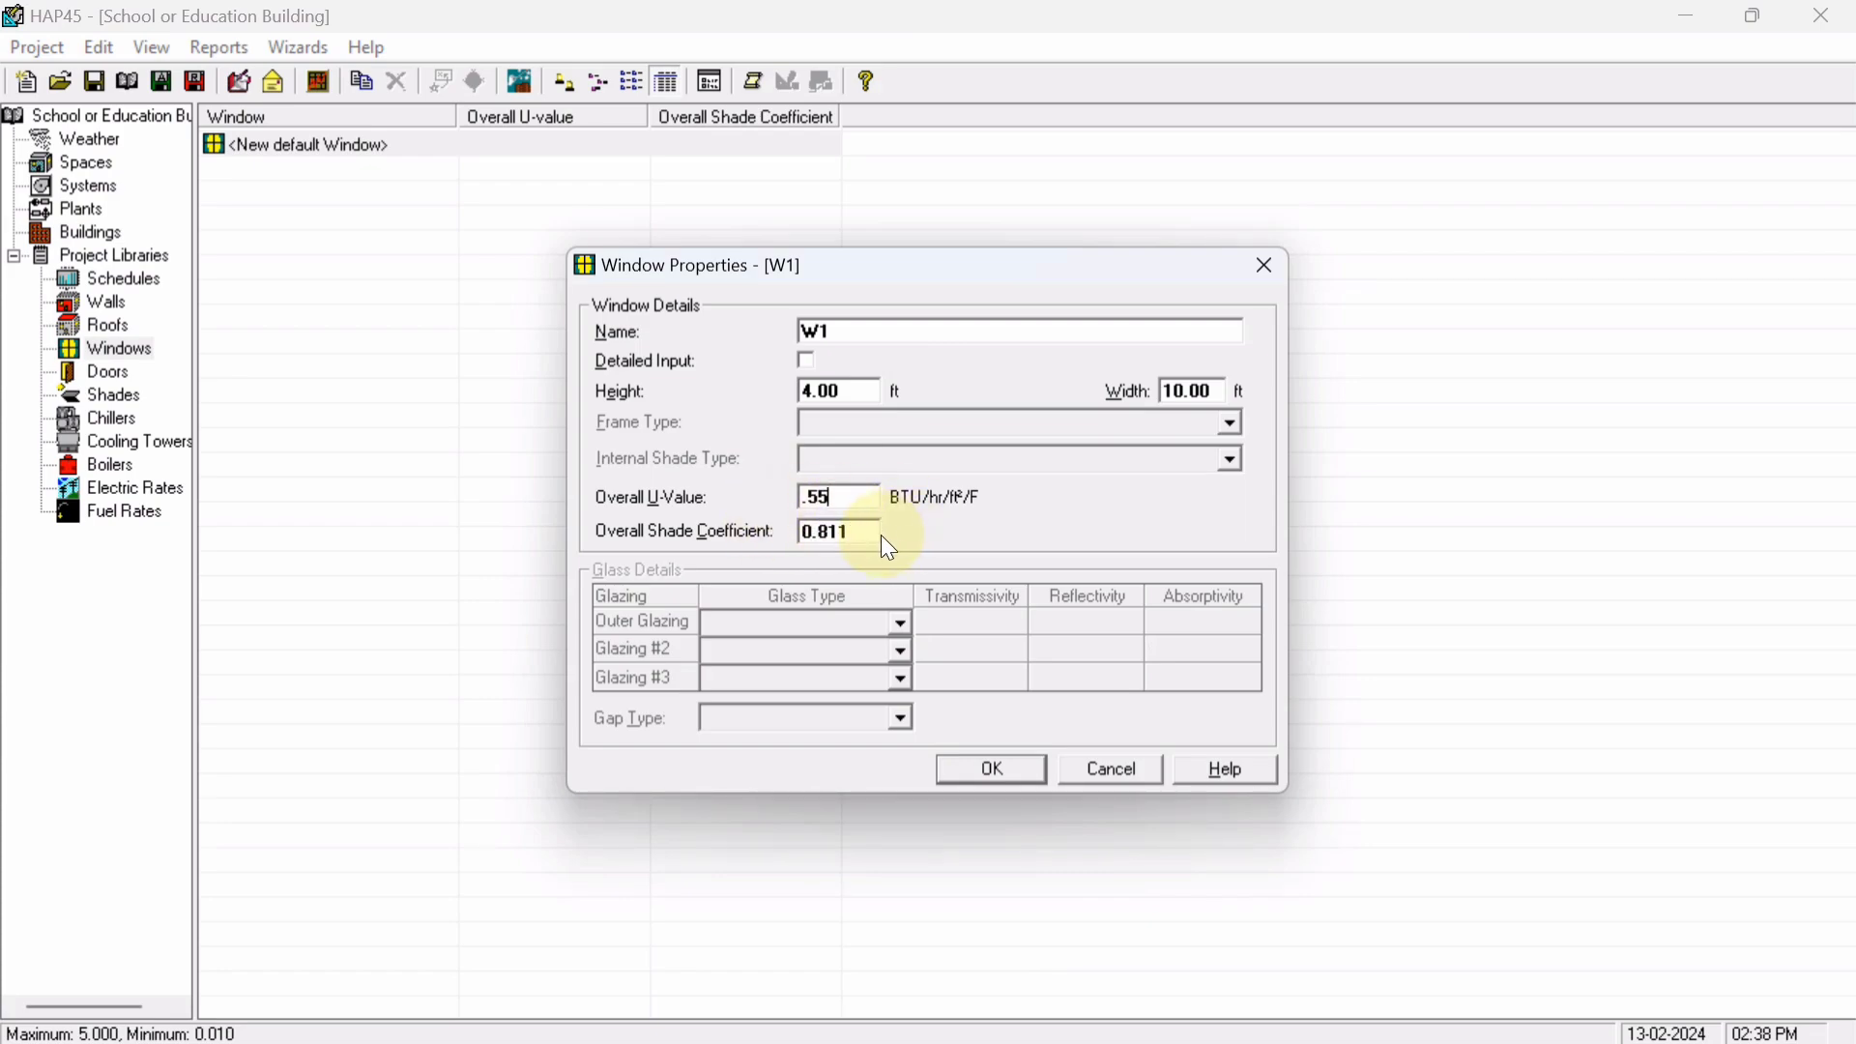
Switch to the ASHRAE heat load PDF in Edge and look up the ordinary-glass solar factor for a light-colour inside blind
{"action": "left_click", "coordinate": [863, 531]}
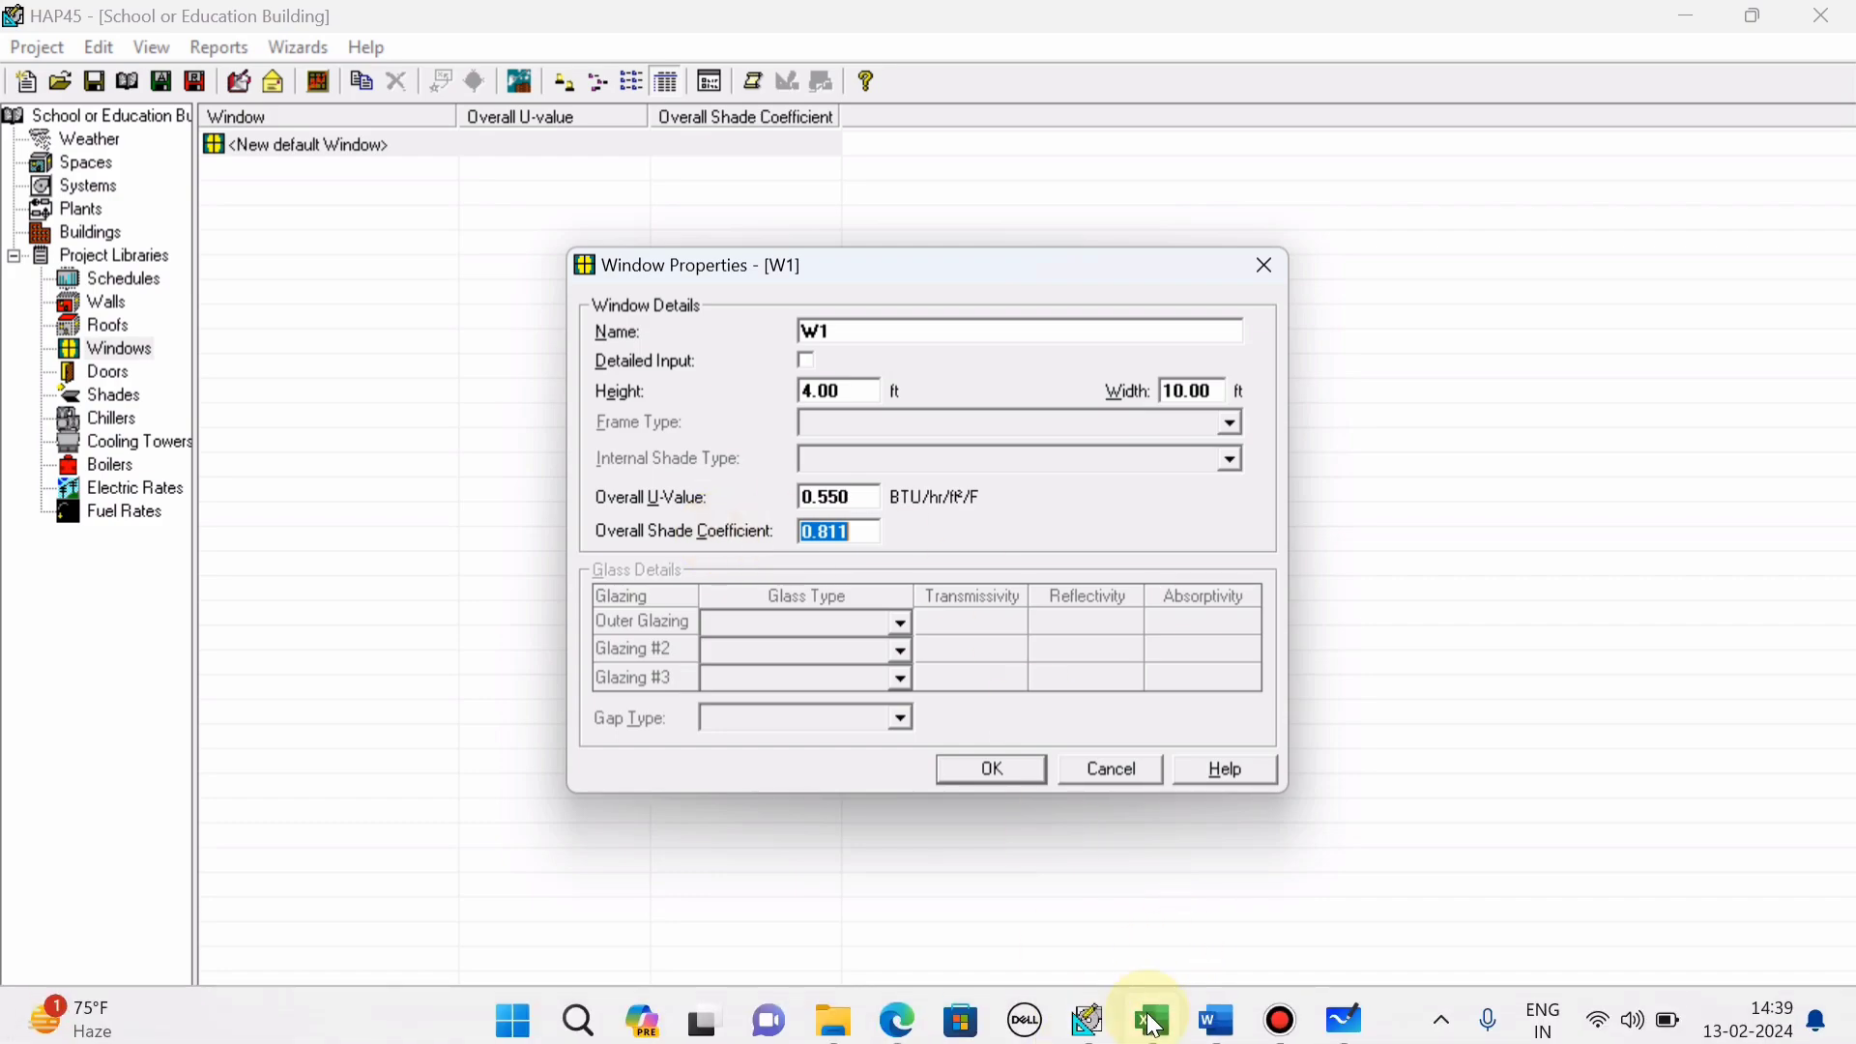
{"action": "left_click", "coordinate": [897, 1024]}
{"action": "scroll", "coordinate": [600, 514], "scroll_direction": "up", "scroll_amount": 4}
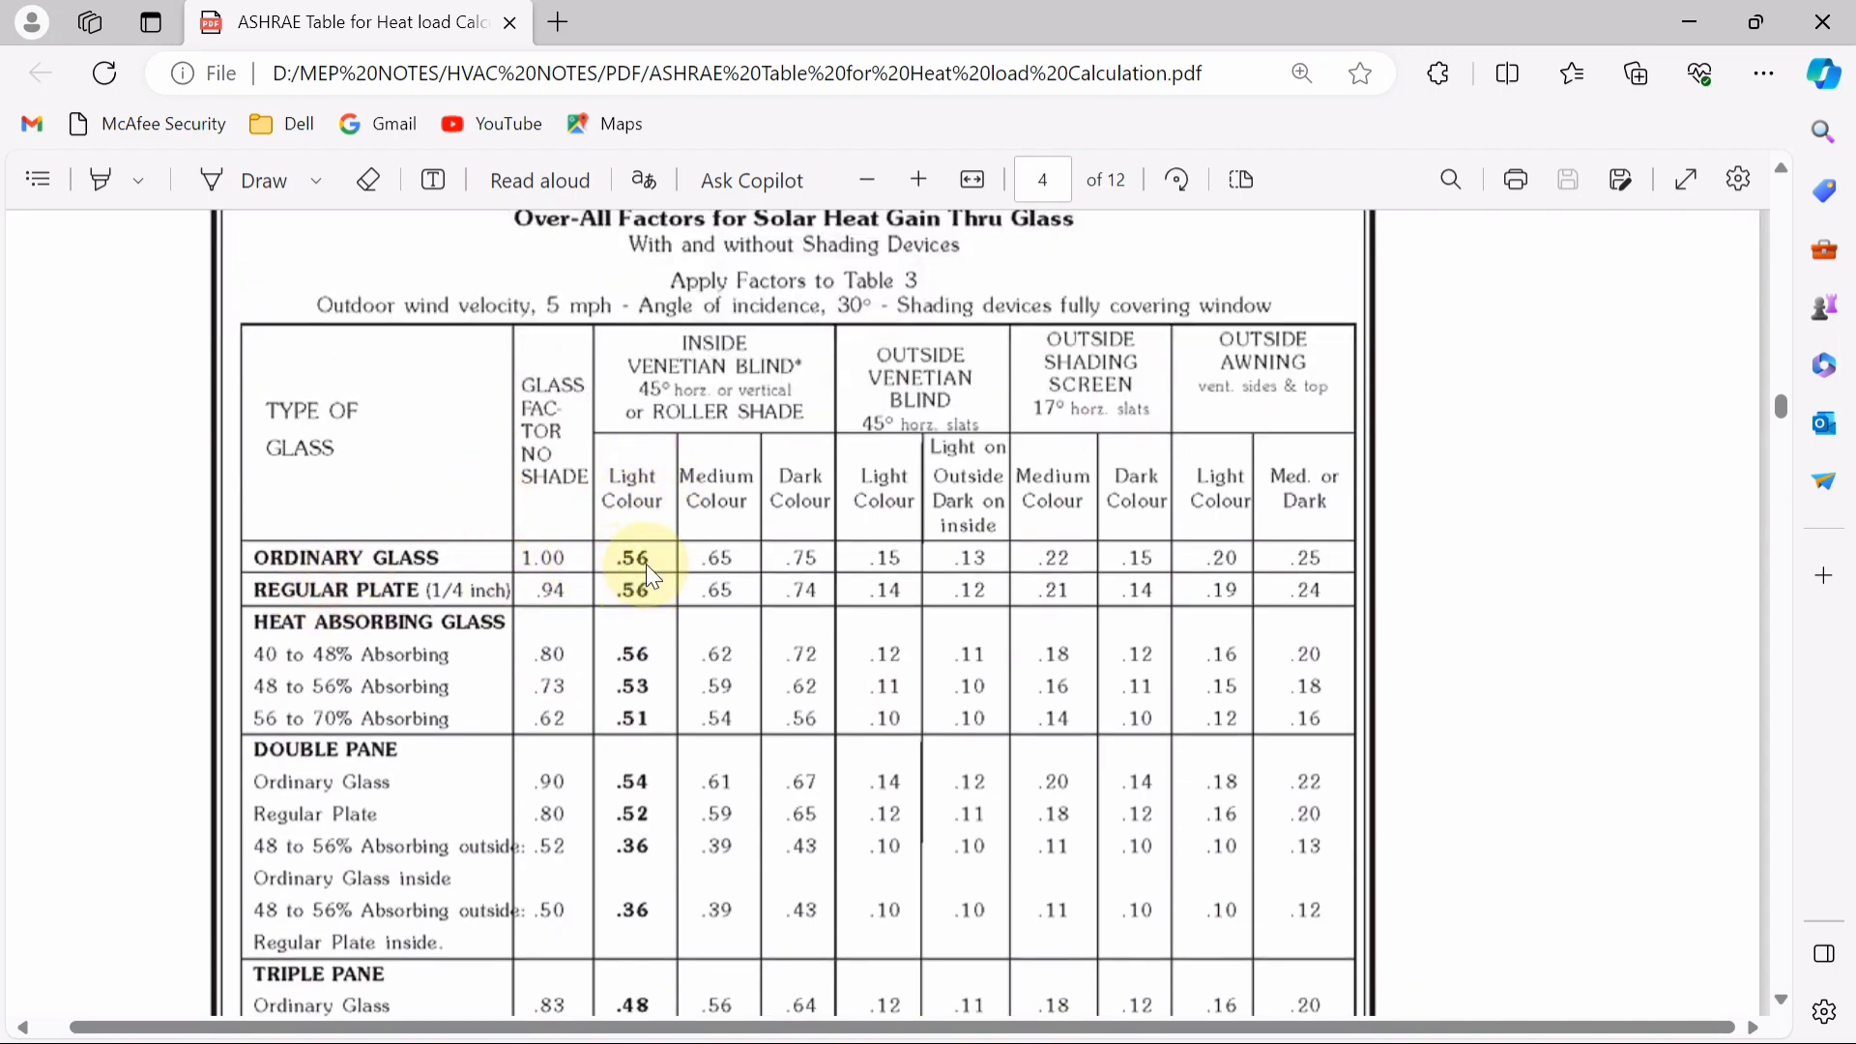
Open Calculator and divide 0.56 by 0.87 to work out the window shade coefficient
{"action": "left_click", "coordinate": [586, 1002]}
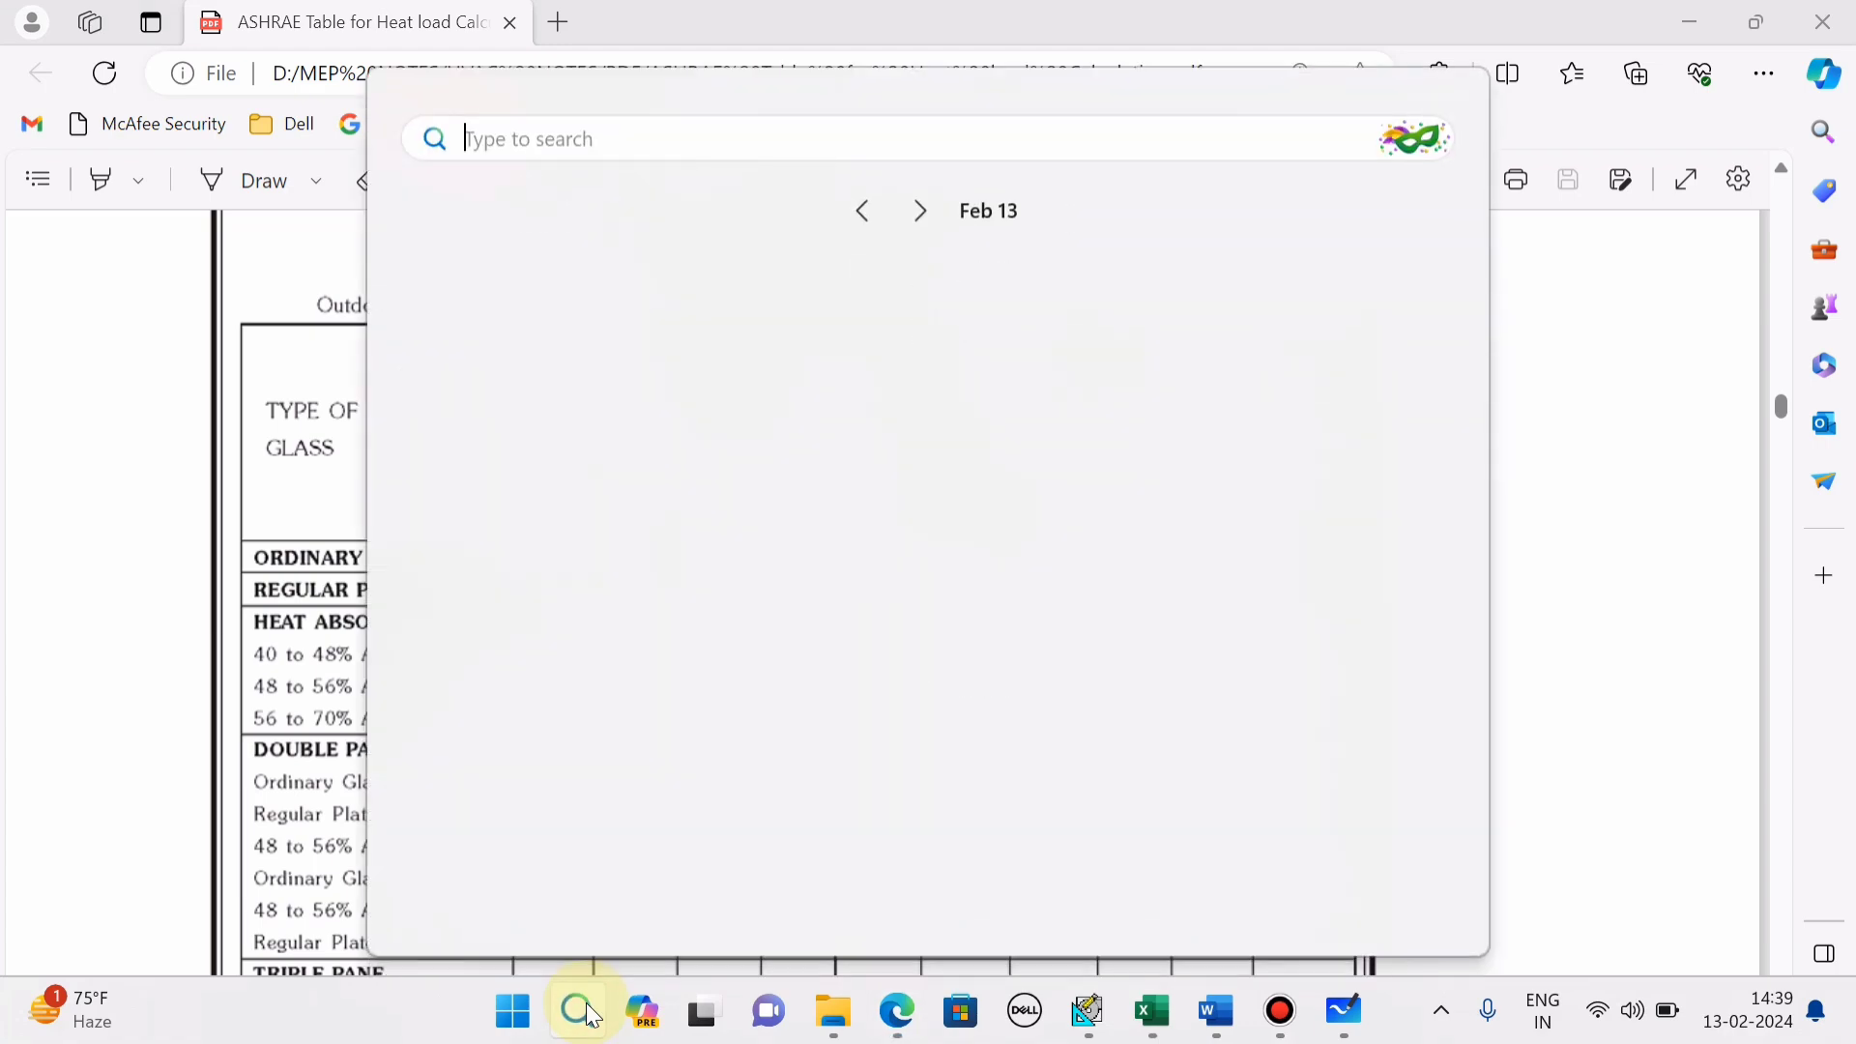
{"action": "left_click", "coordinate": [555, 325]}
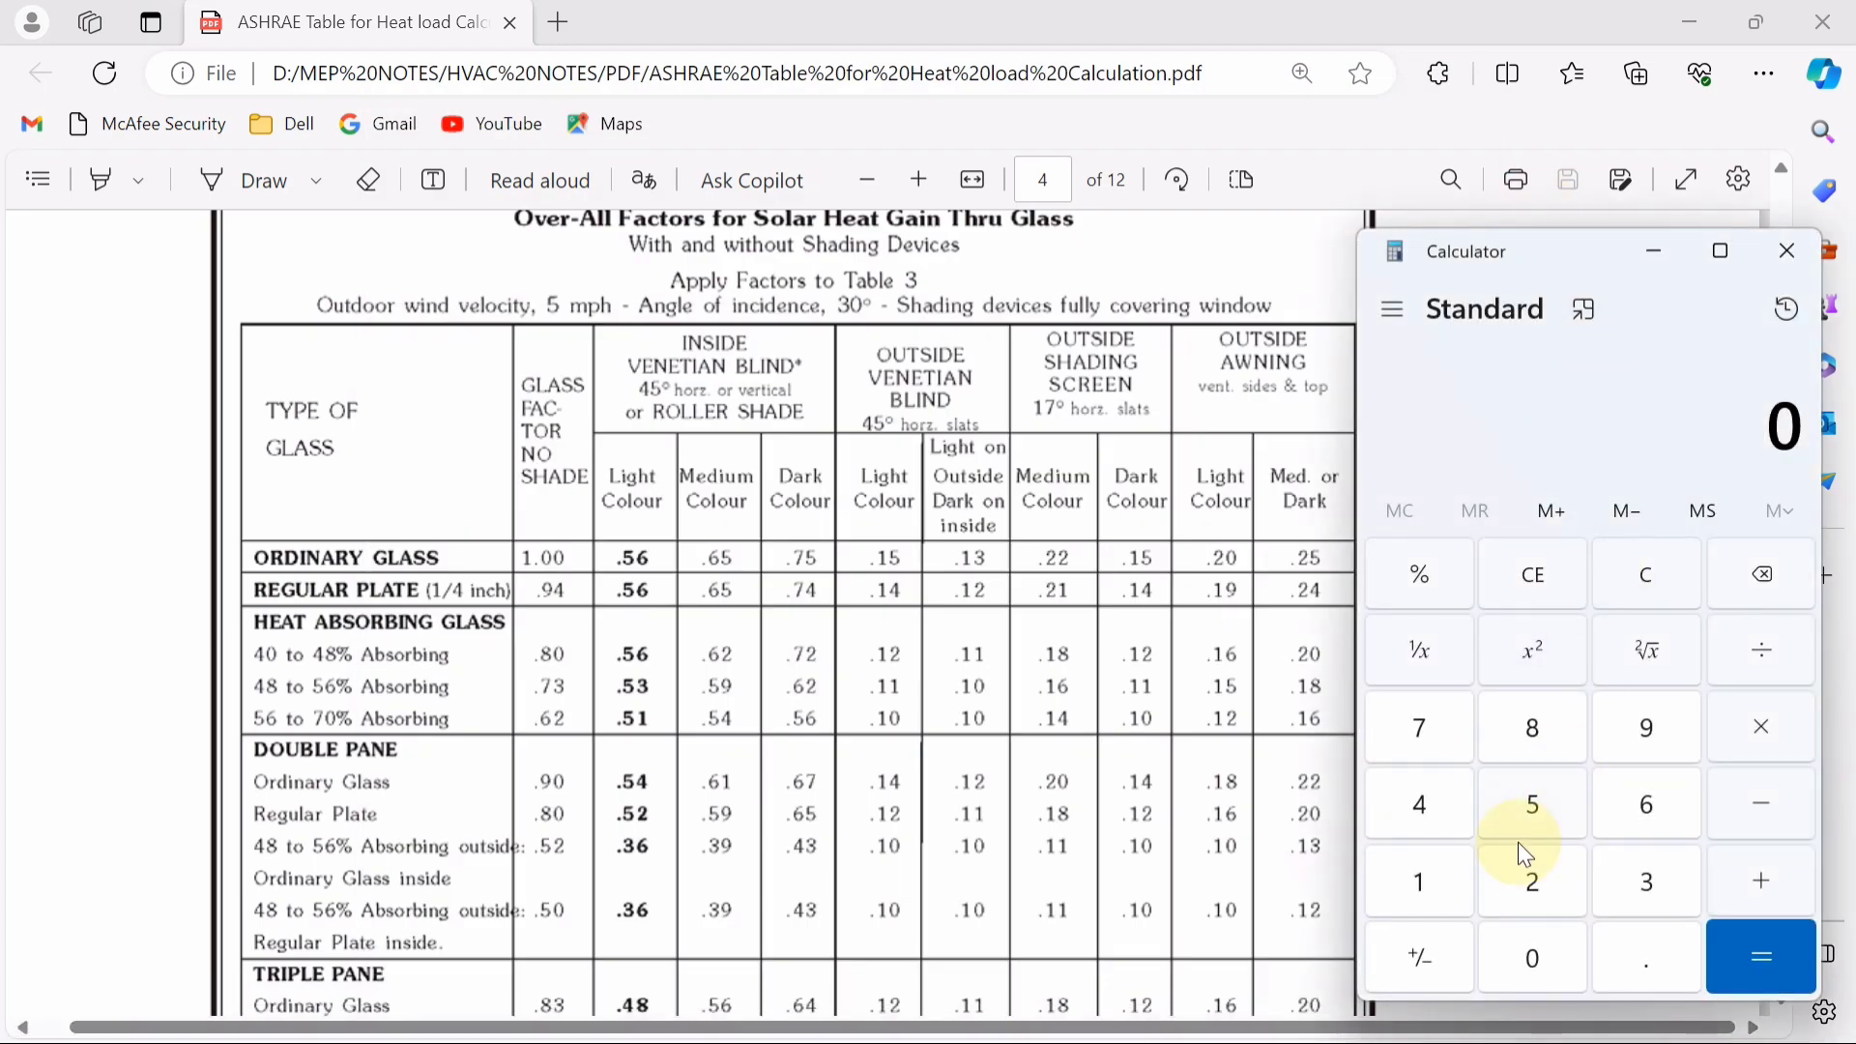
{"action": "left_click", "coordinate": [1623, 957]}
{"action": "left_click", "coordinate": [1538, 812]}
{"action": "left_click", "coordinate": [1642, 808]}
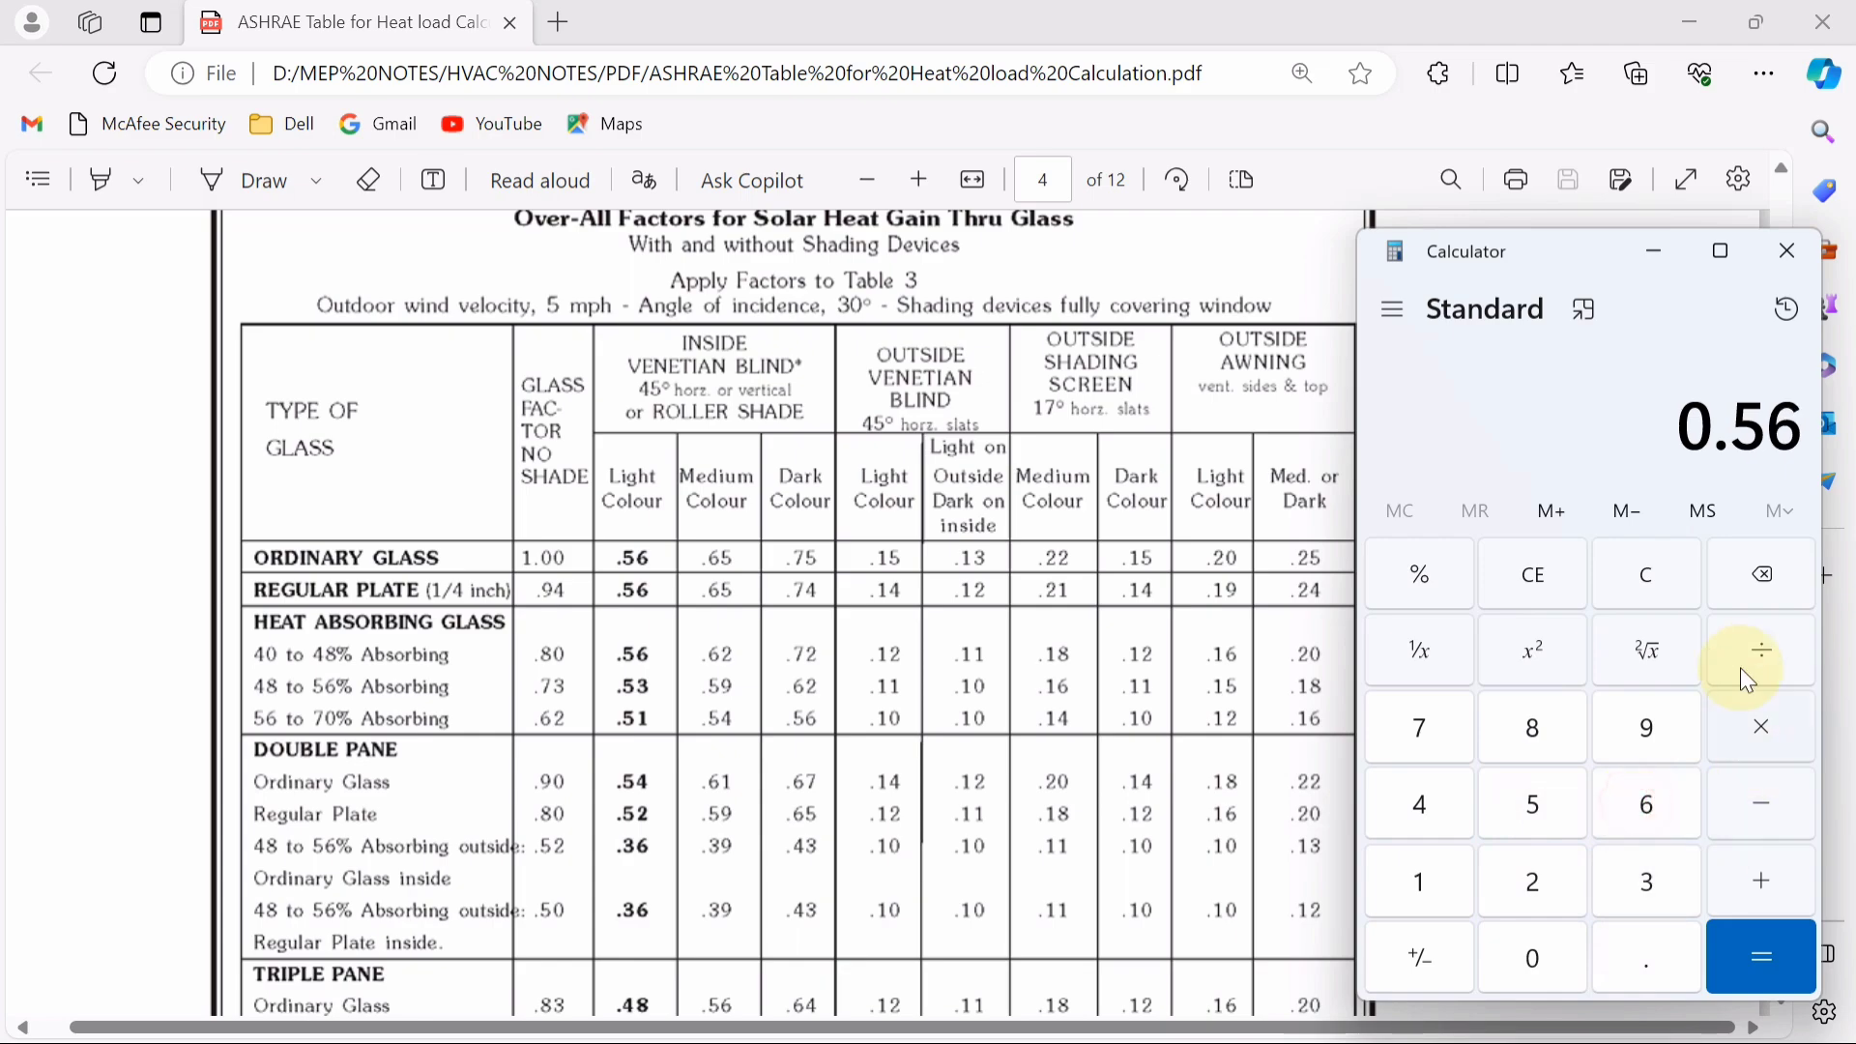
{"action": "left_click", "coordinate": [1758, 648]}
{"action": "left_click", "coordinate": [1532, 958]}
{"action": "left_click", "coordinate": [1643, 957]}
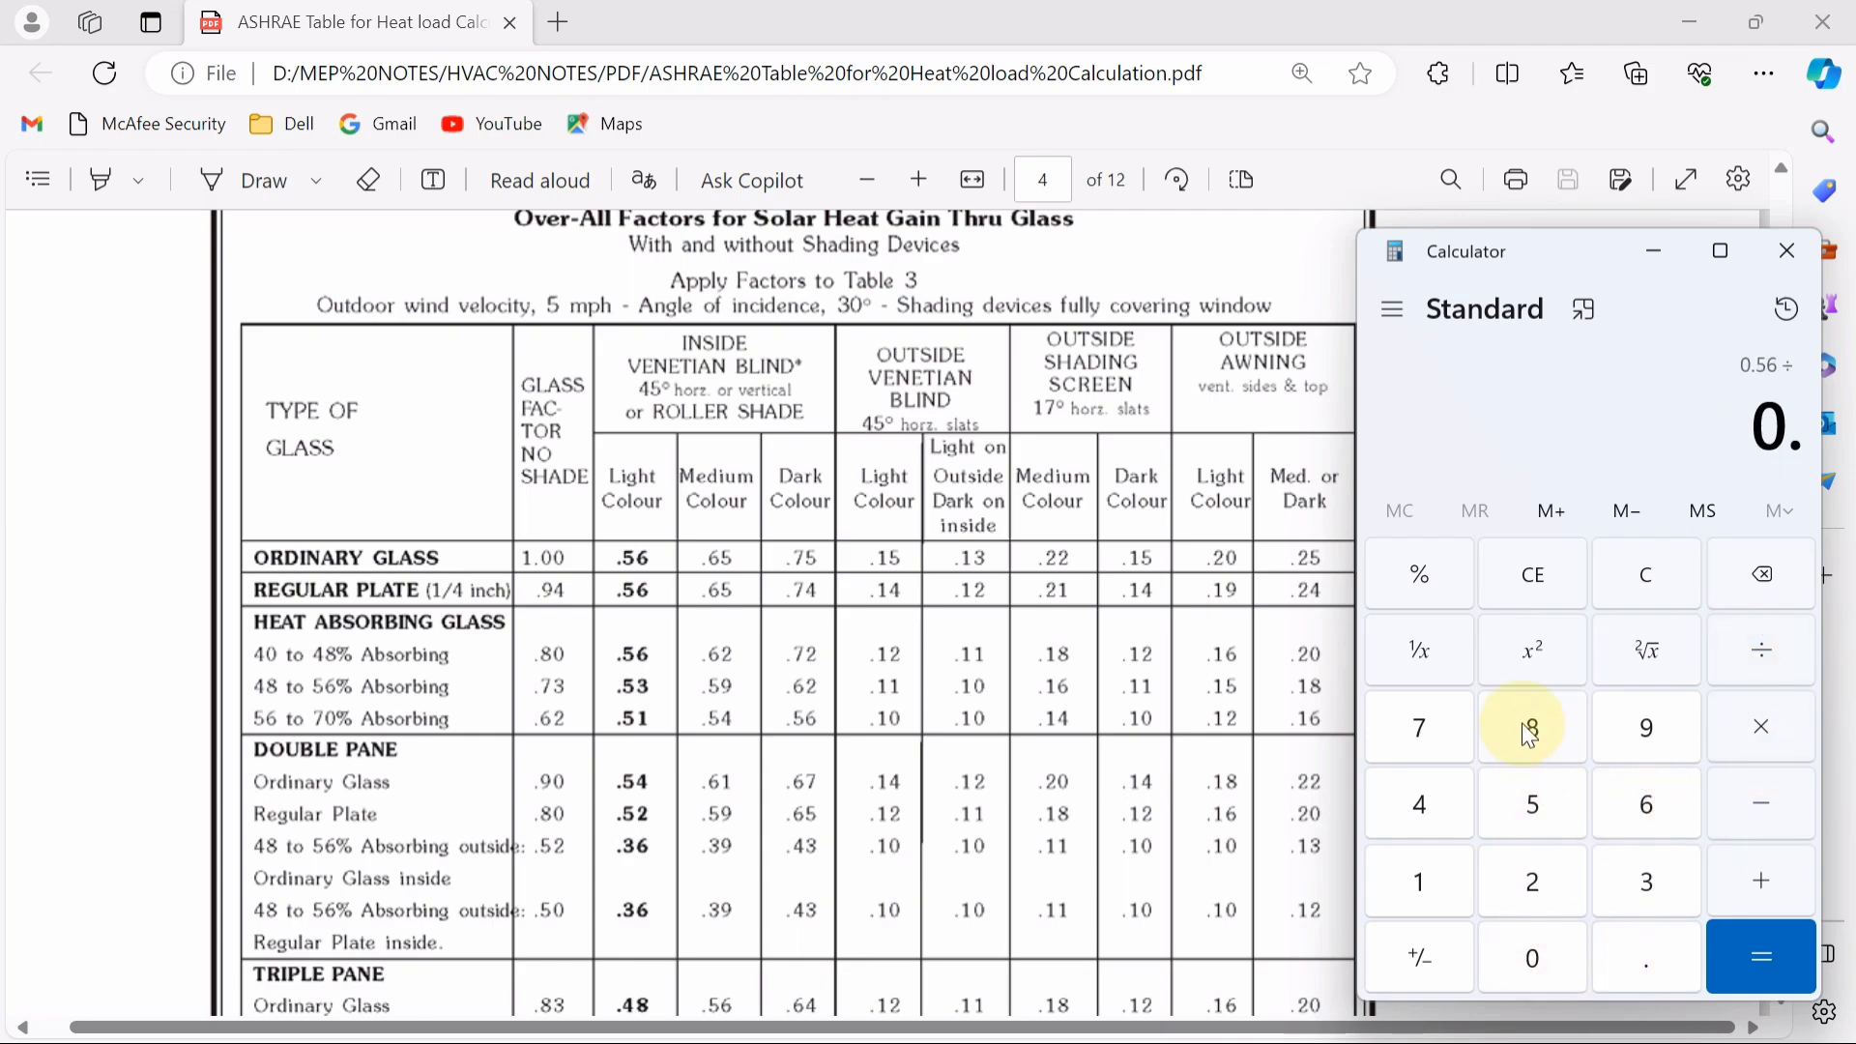
{"action": "left_click", "coordinate": [1531, 727]}
{"action": "left_click", "coordinate": [1428, 741]}
{"action": "left_click", "coordinate": [1740, 946]}
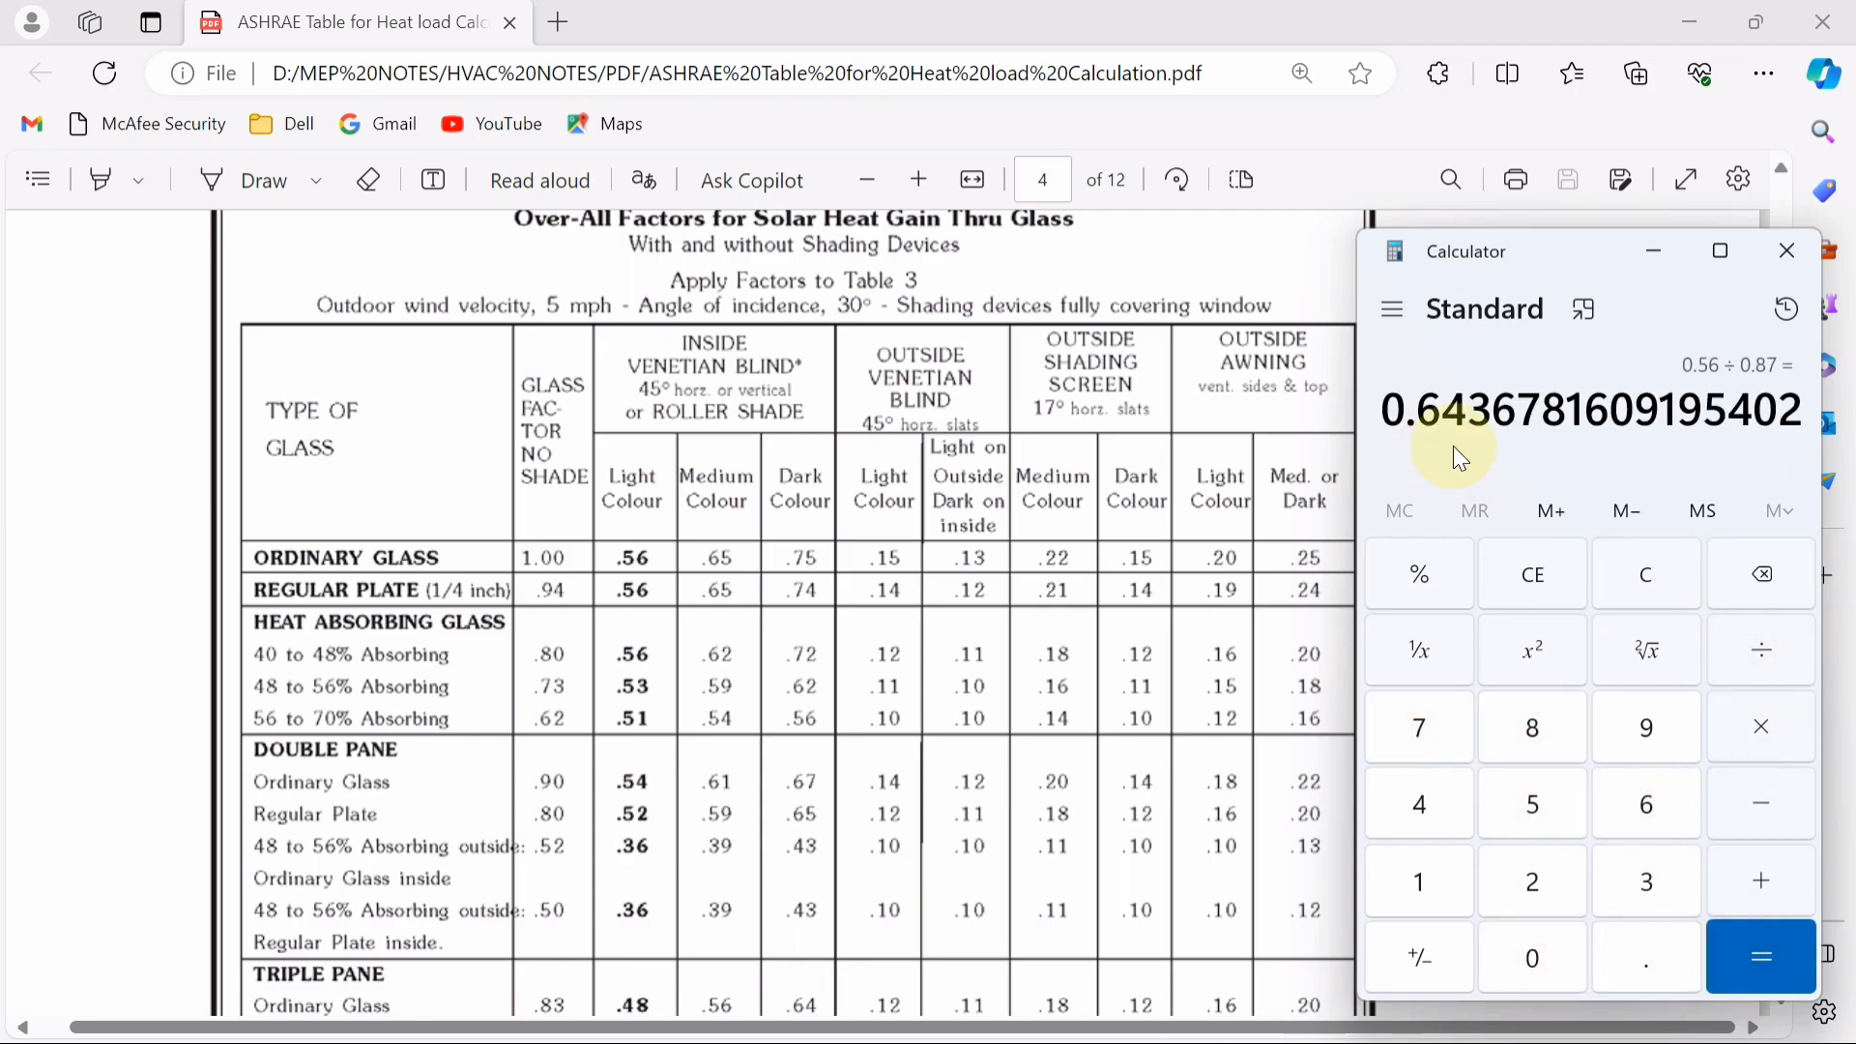
{"action": "left_click", "coordinate": [1652, 258]}
Return to HAP, set window W1's overall shade coefficient to 0.64 and save the window
{"action": "mouse_move", "coordinate": [874, 981]}
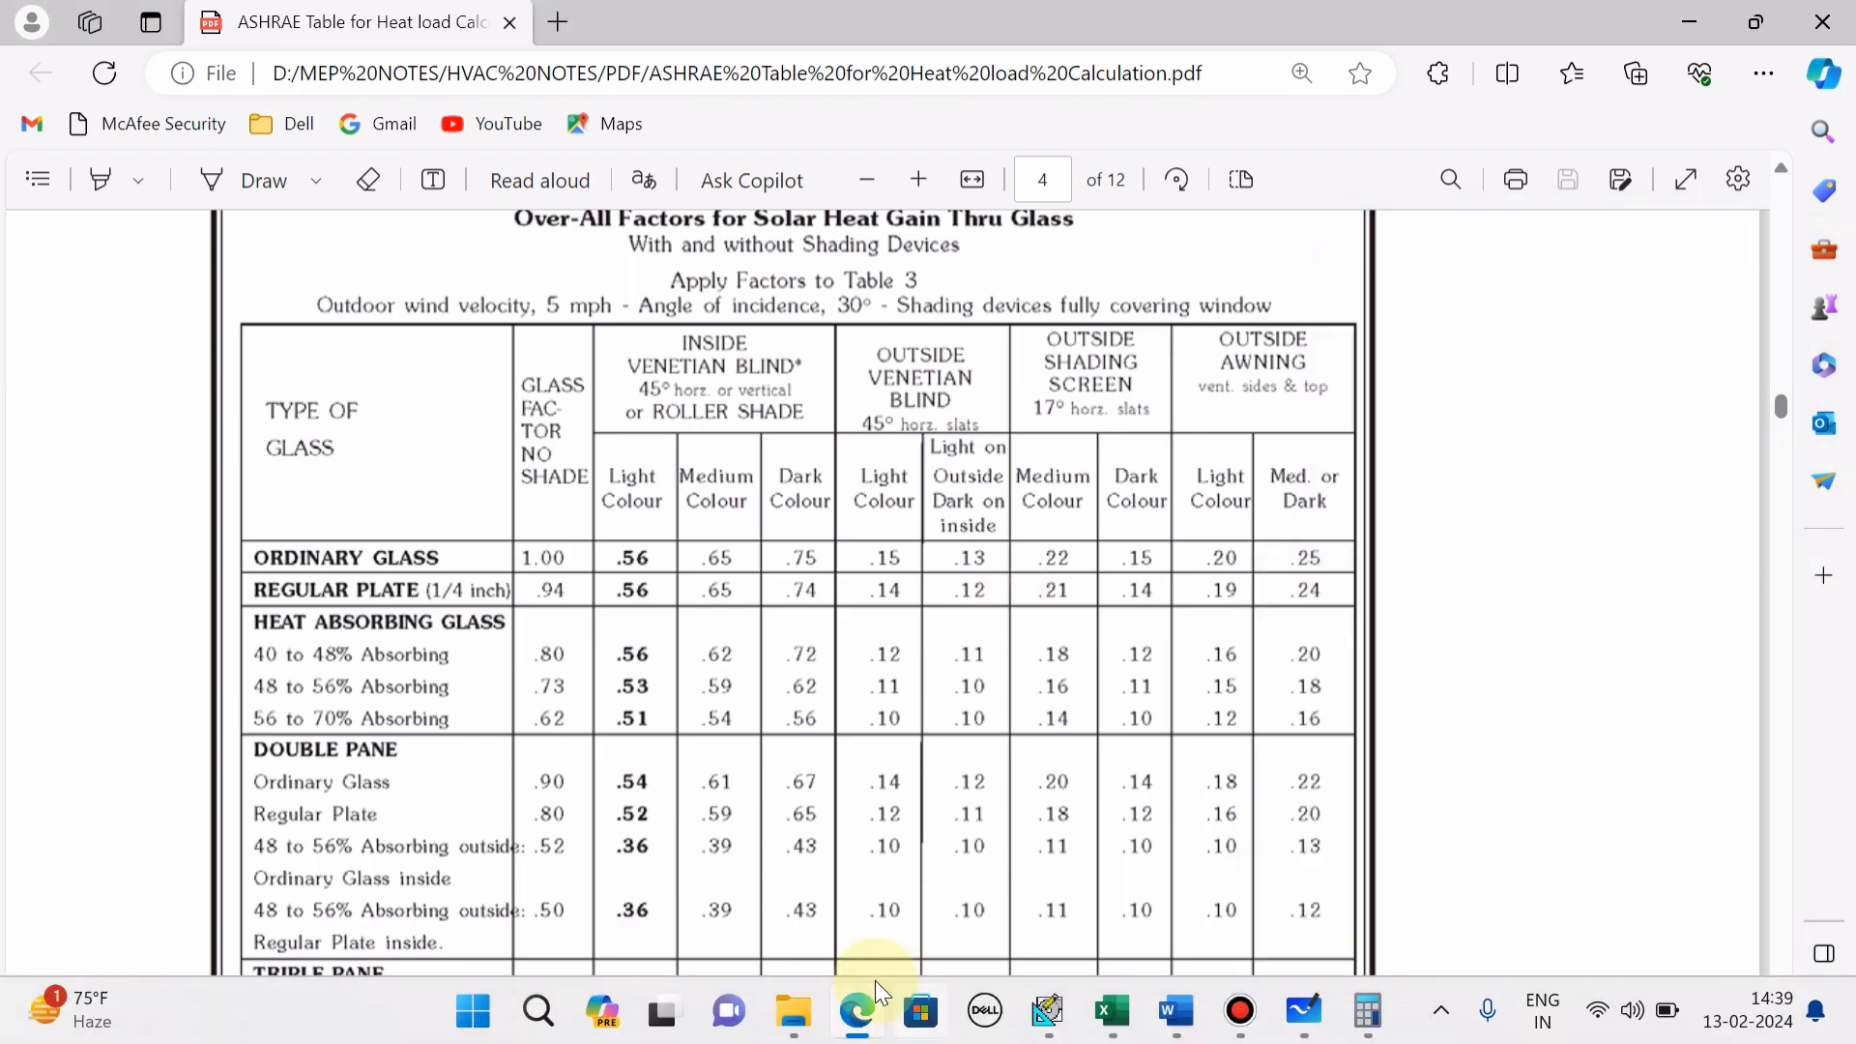
{"action": "left_click", "coordinate": [1050, 1015]}
{"action": "left_click", "coordinate": [862, 532]}
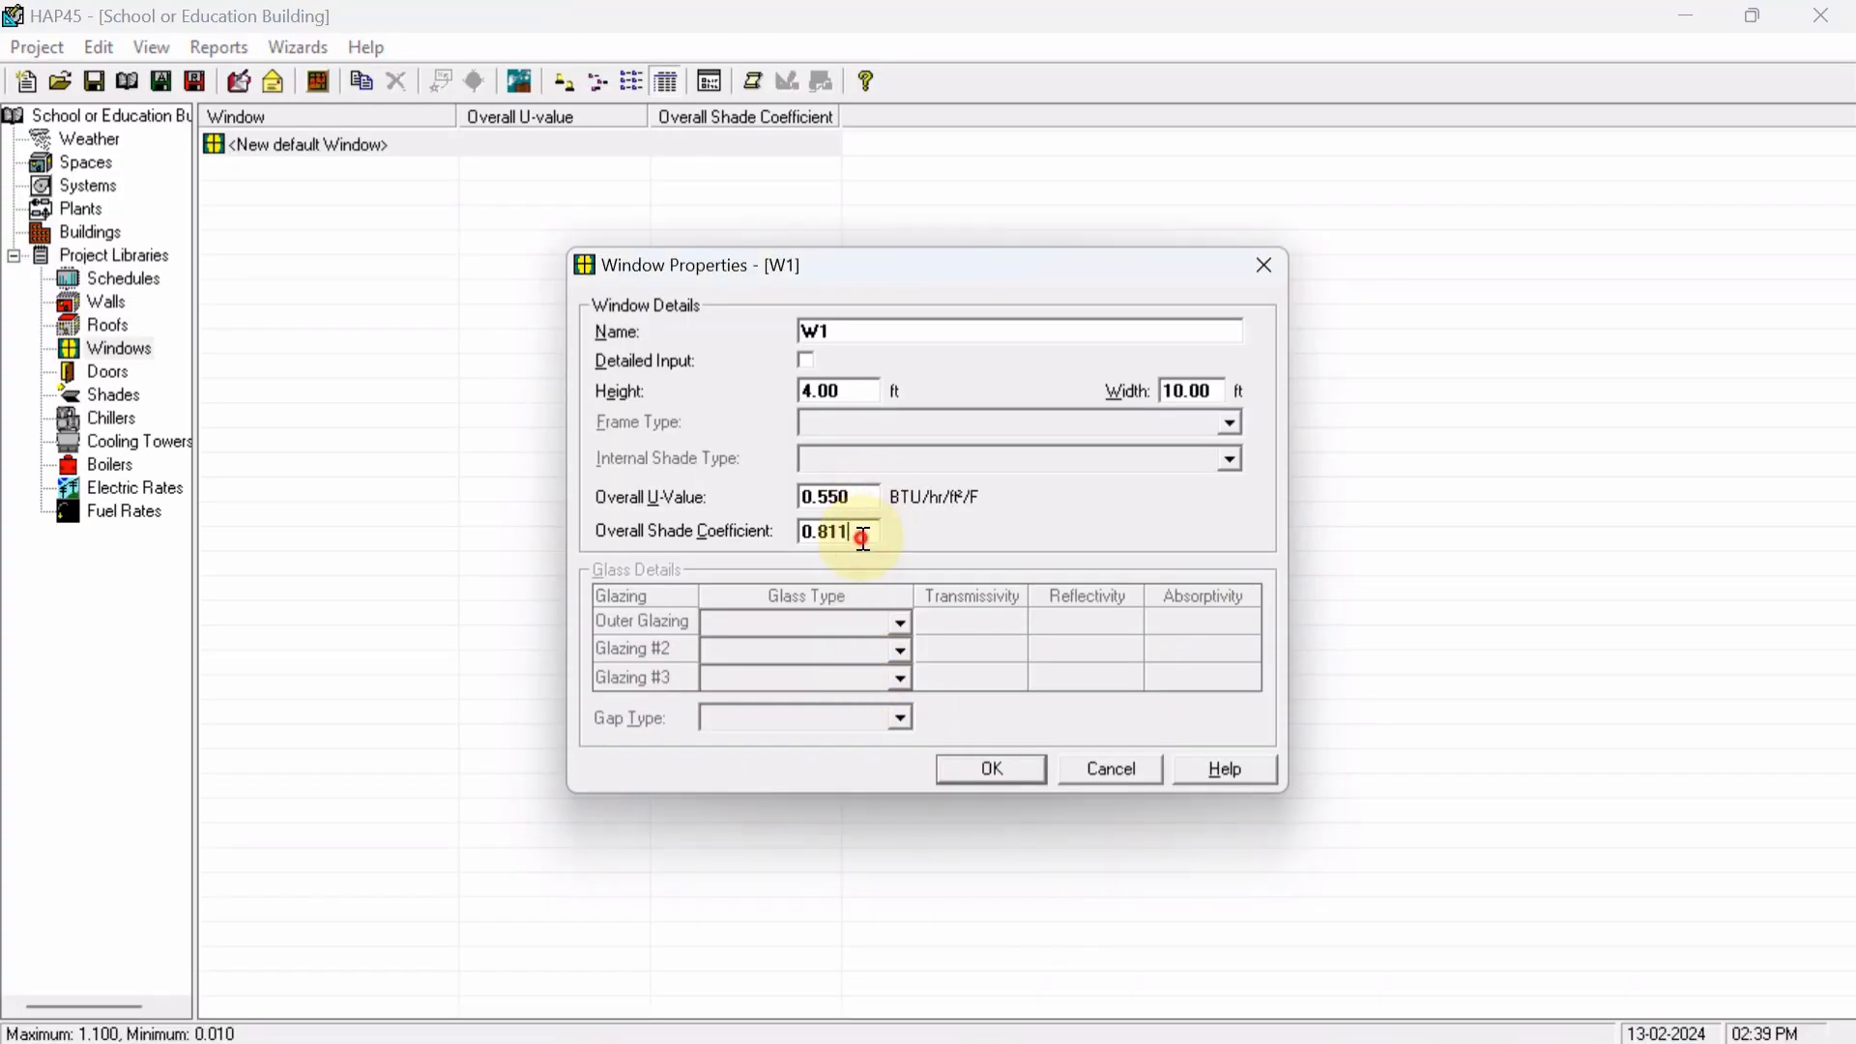
{"action": "left_click_drag", "start_coordinate": [861, 537], "coordinate": [785, 538]}
{"action": "type", "text": "0.64"}
{"action": "left_click", "coordinate": [998, 779]}
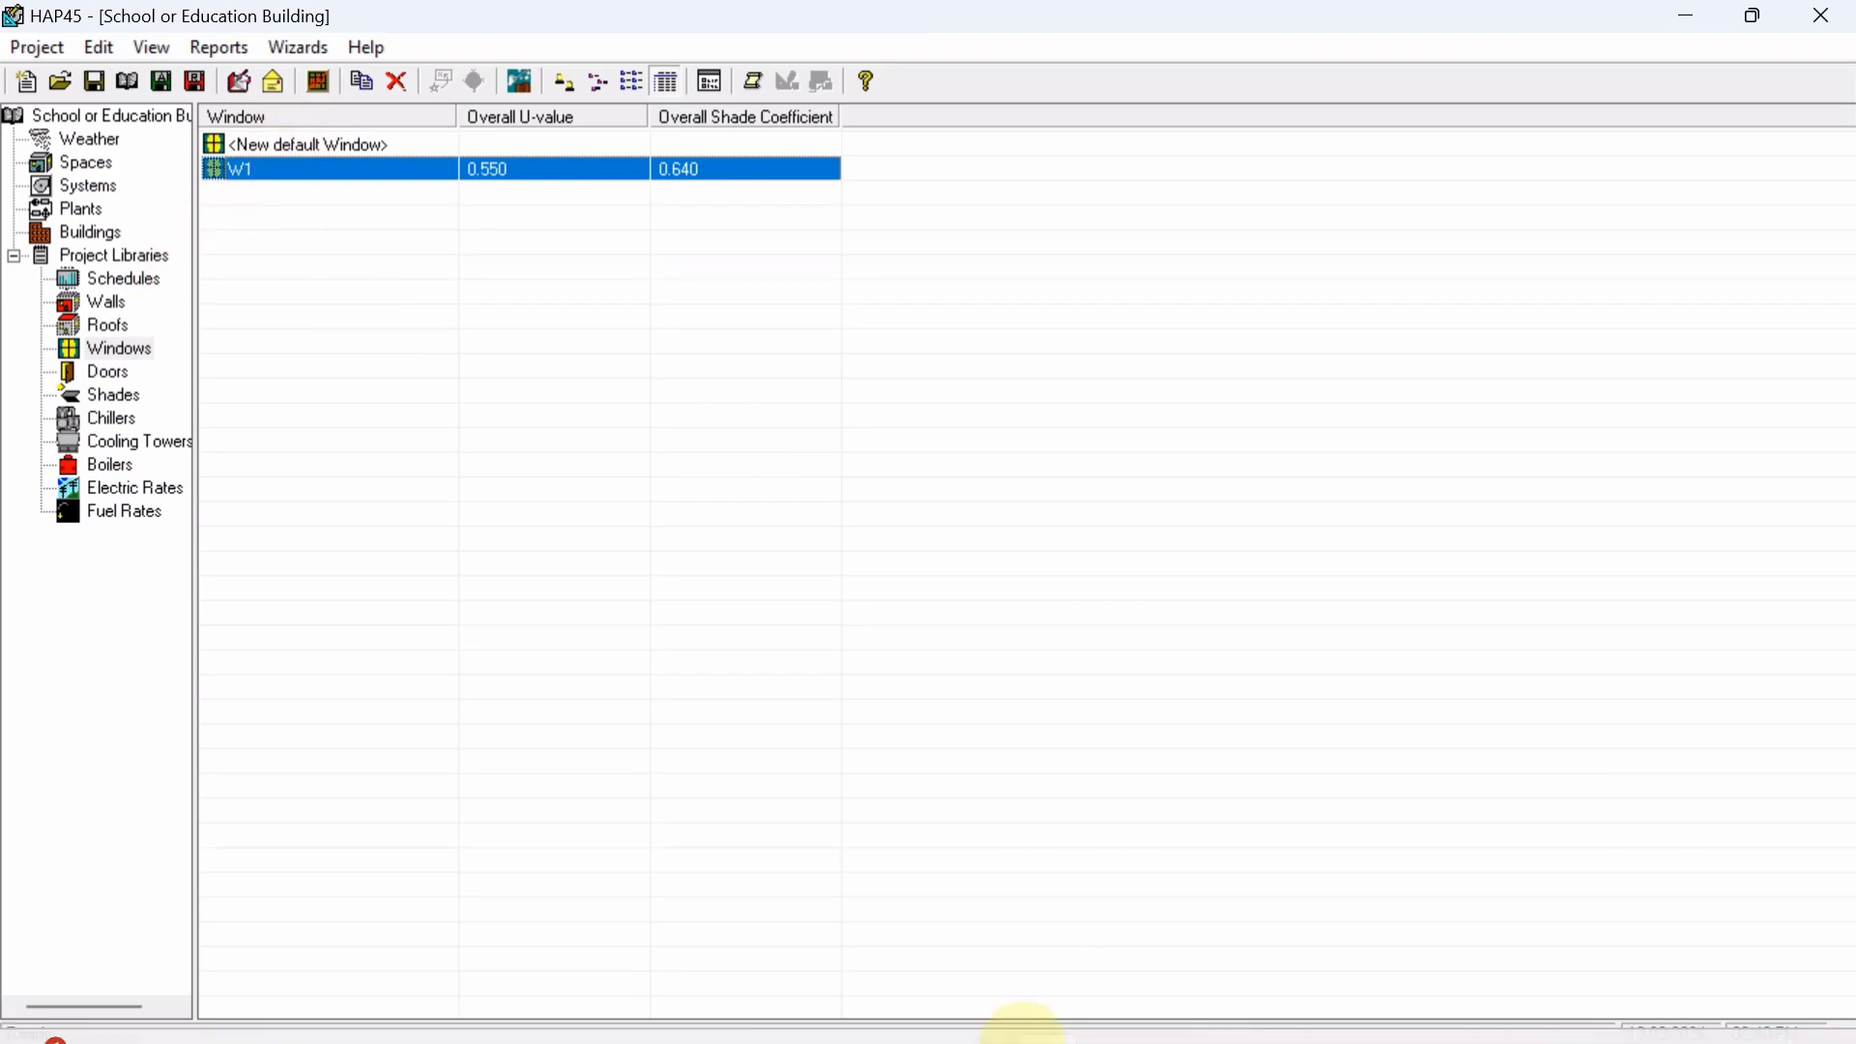
Check the remaining classroom and office window sizes on the Excel floor plan, and return to HAP
{"action": "left_click", "coordinate": [1112, 1010]}
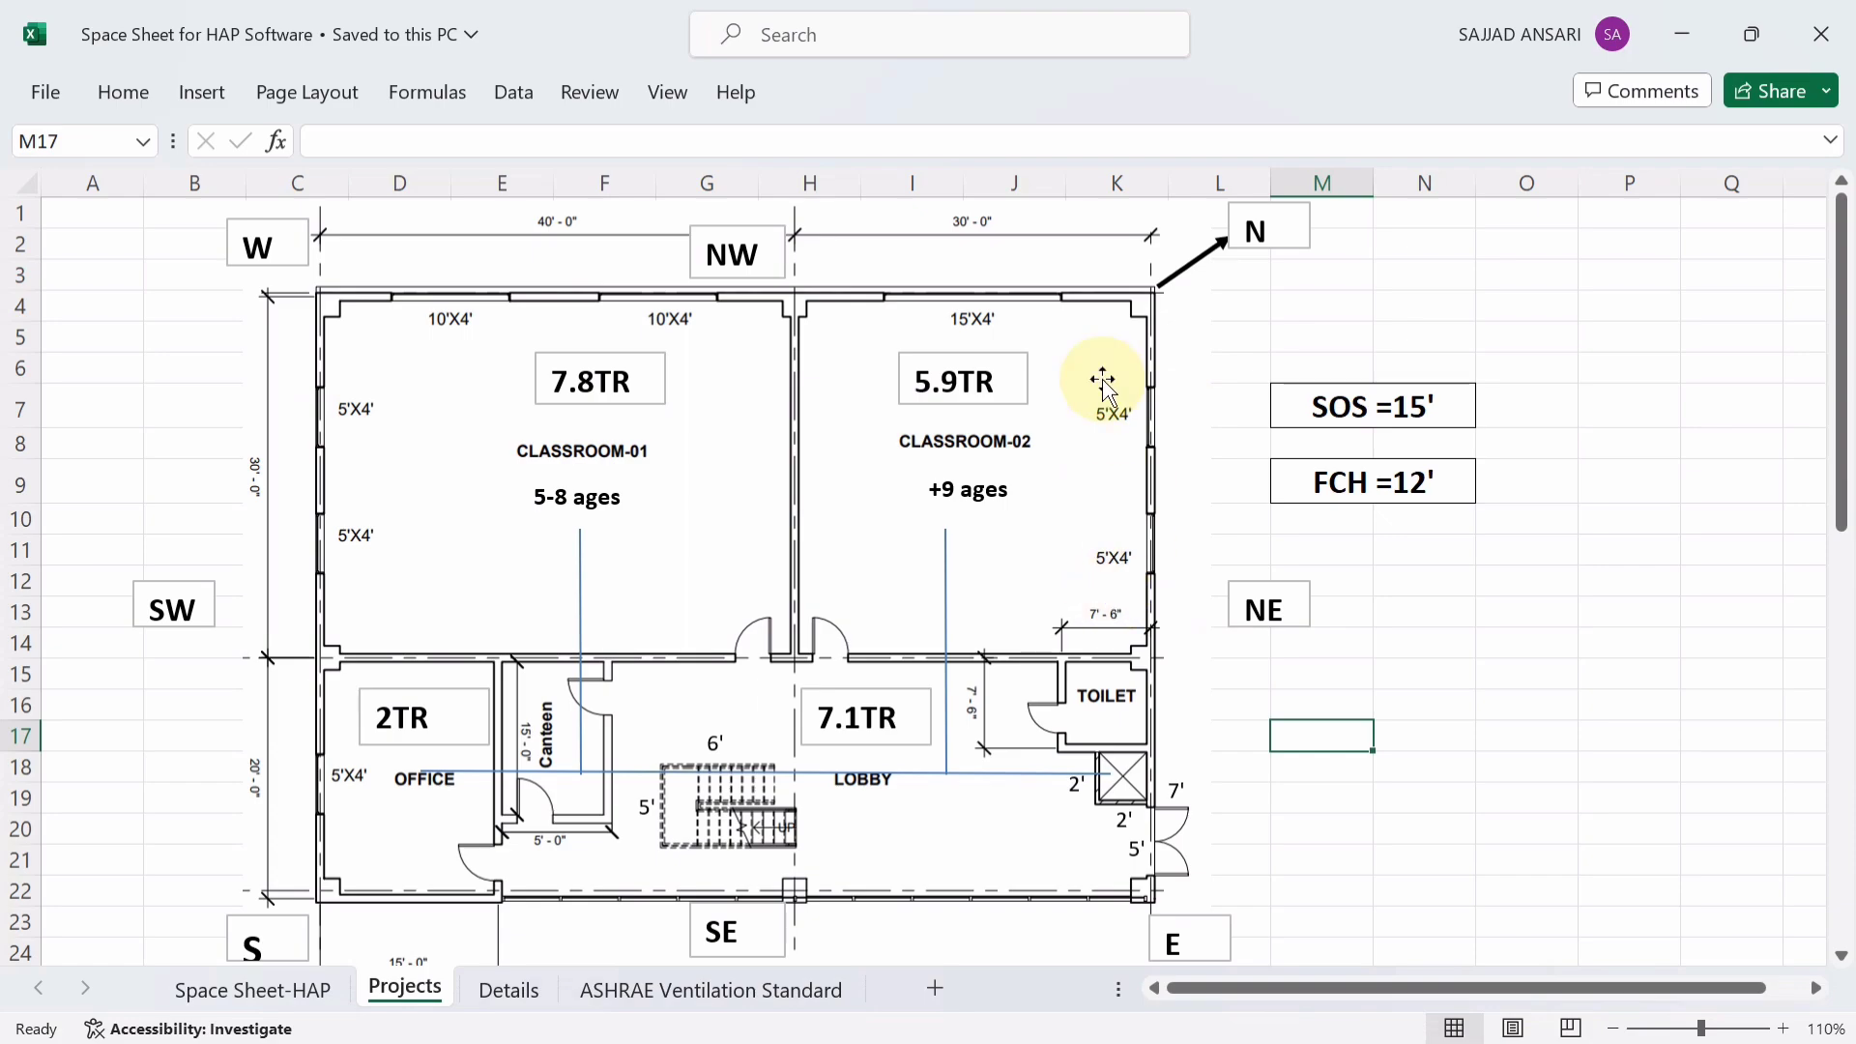
{"action": "mouse_move", "coordinate": [1230, 1039]}
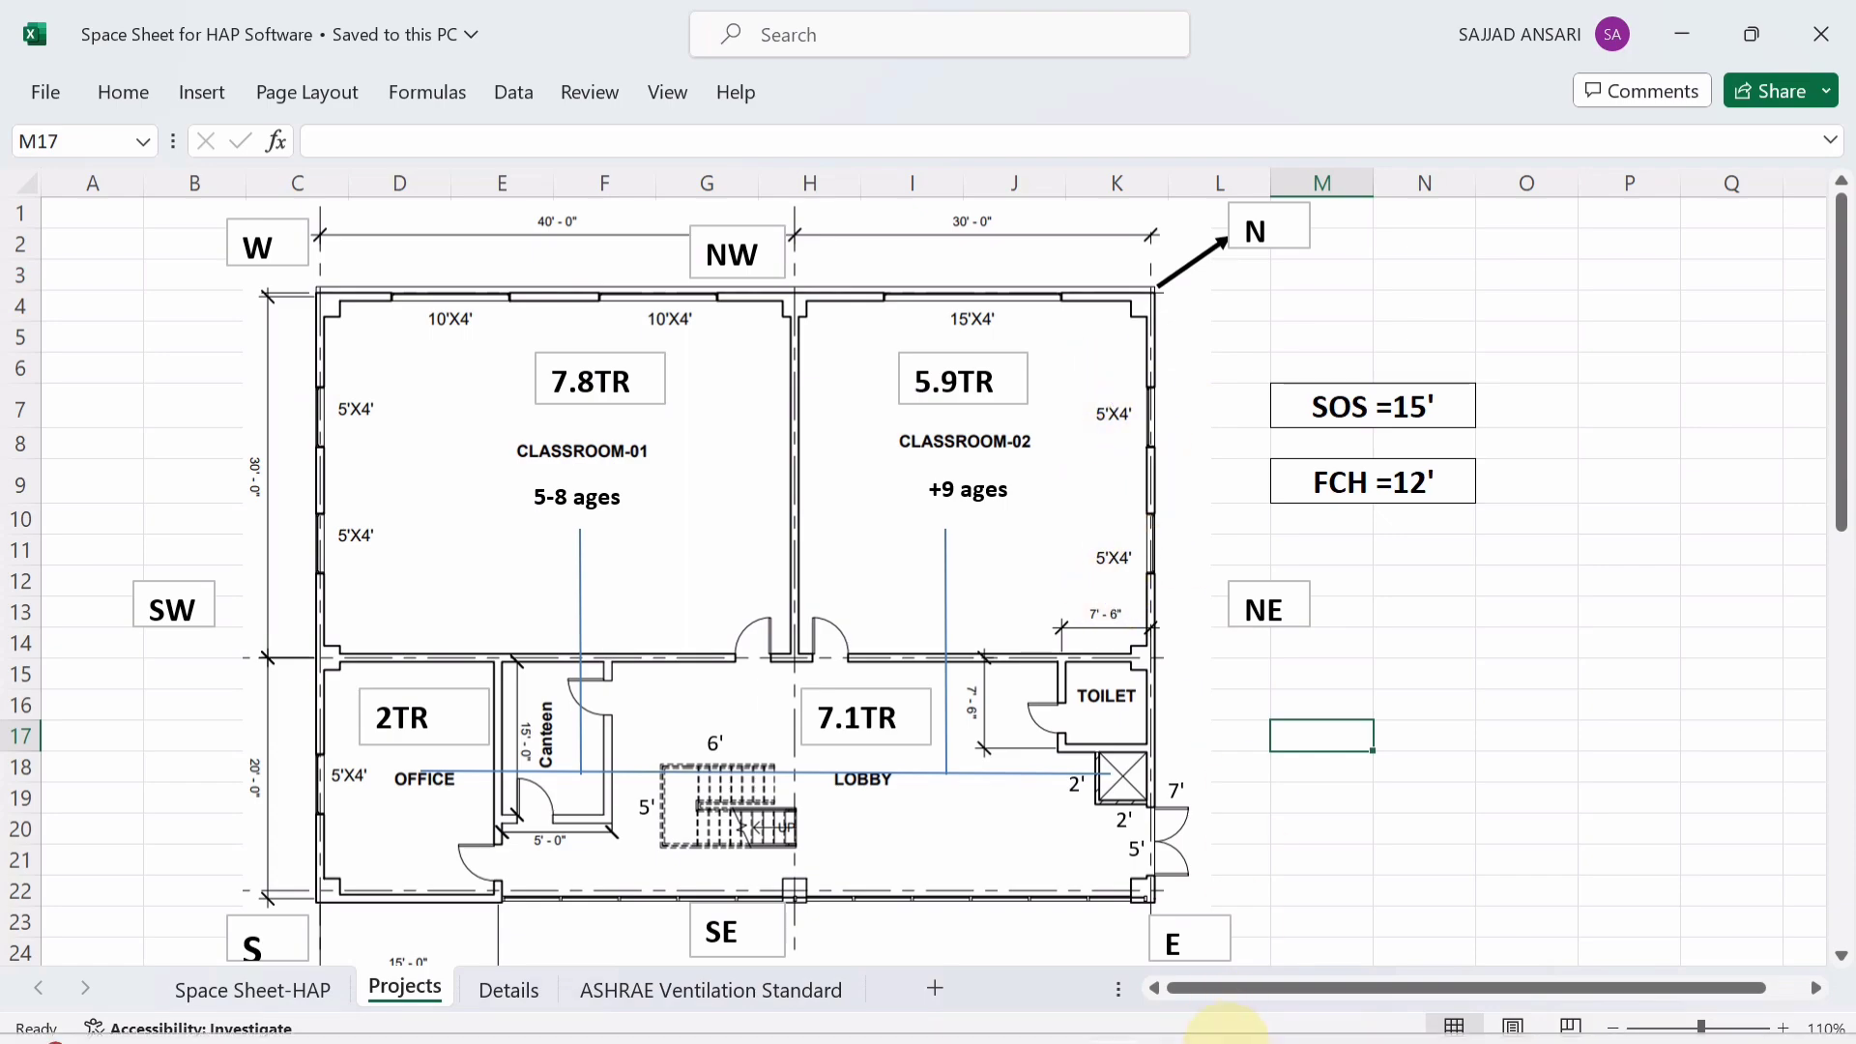
{"action": "left_click", "coordinate": [1047, 1010]}
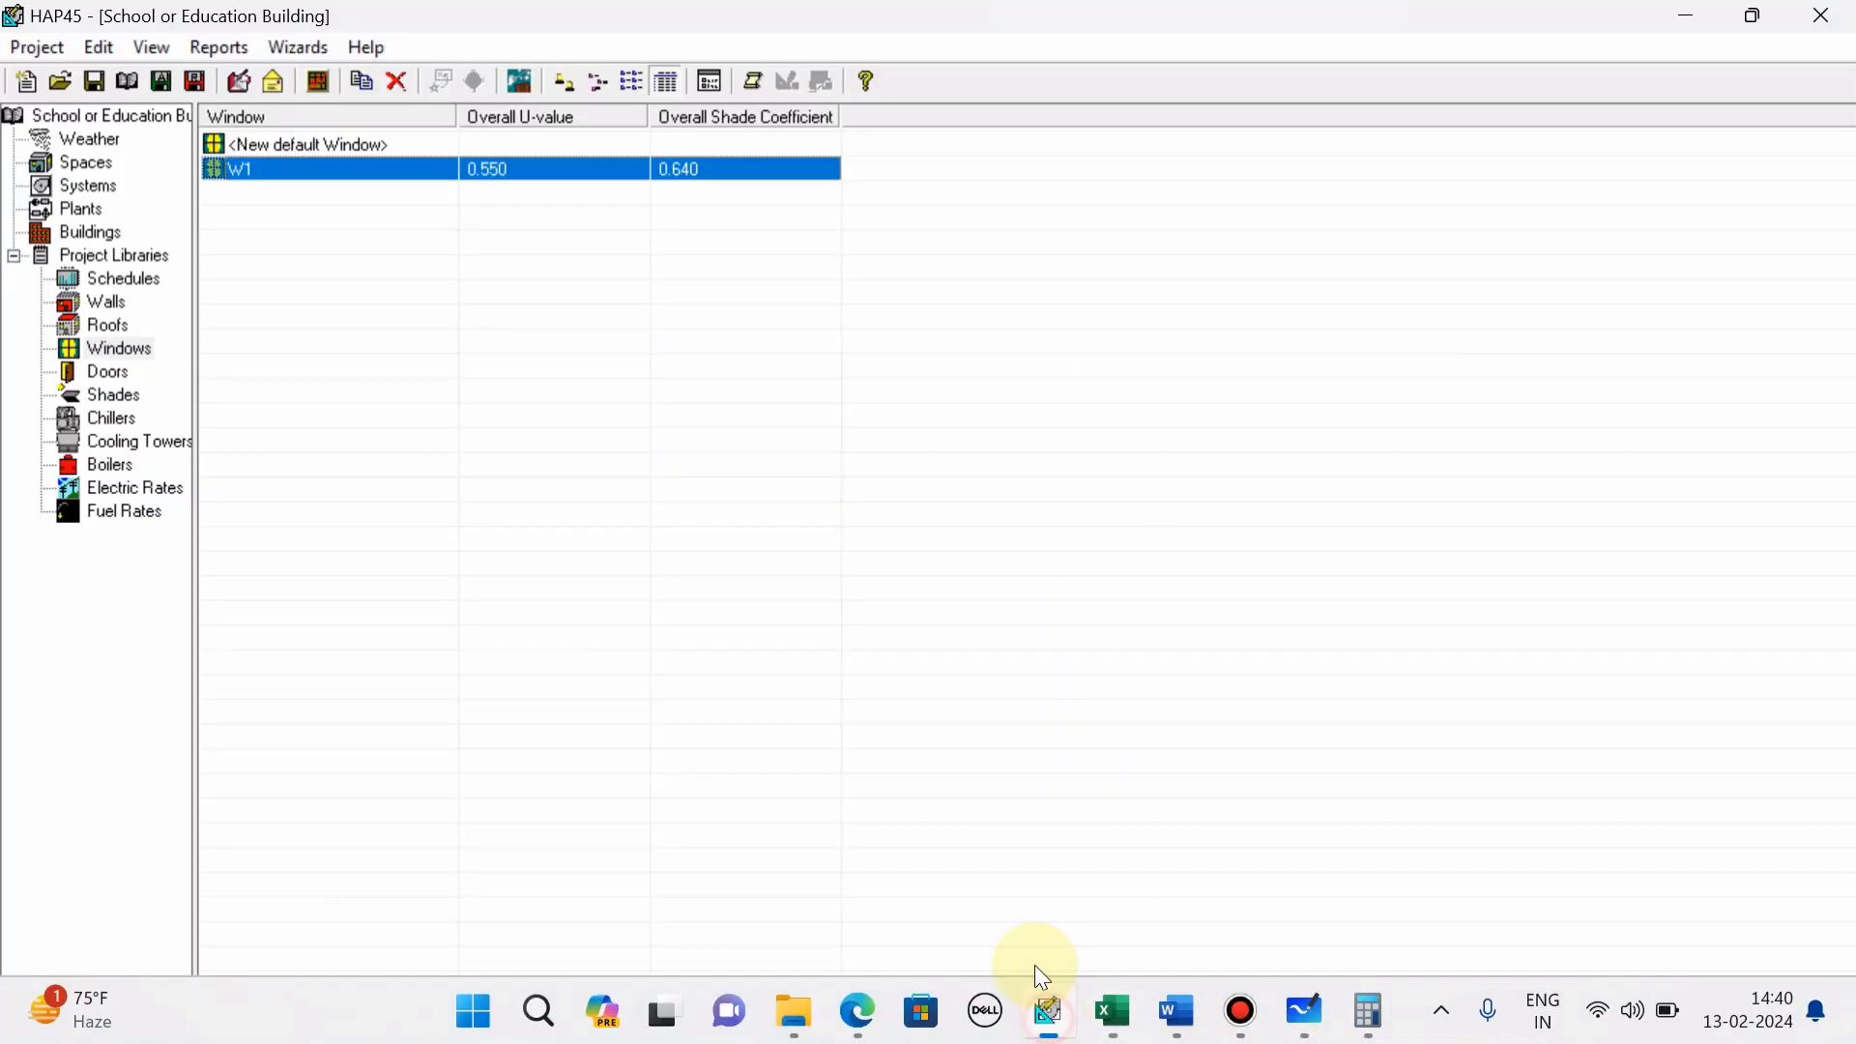
Create a new window named W2 with a height of 4 ft and a width of 5 ft
{"action": "left_click", "coordinate": [322, 147]}
{"action": "double_click", "coordinate": [322, 147]}
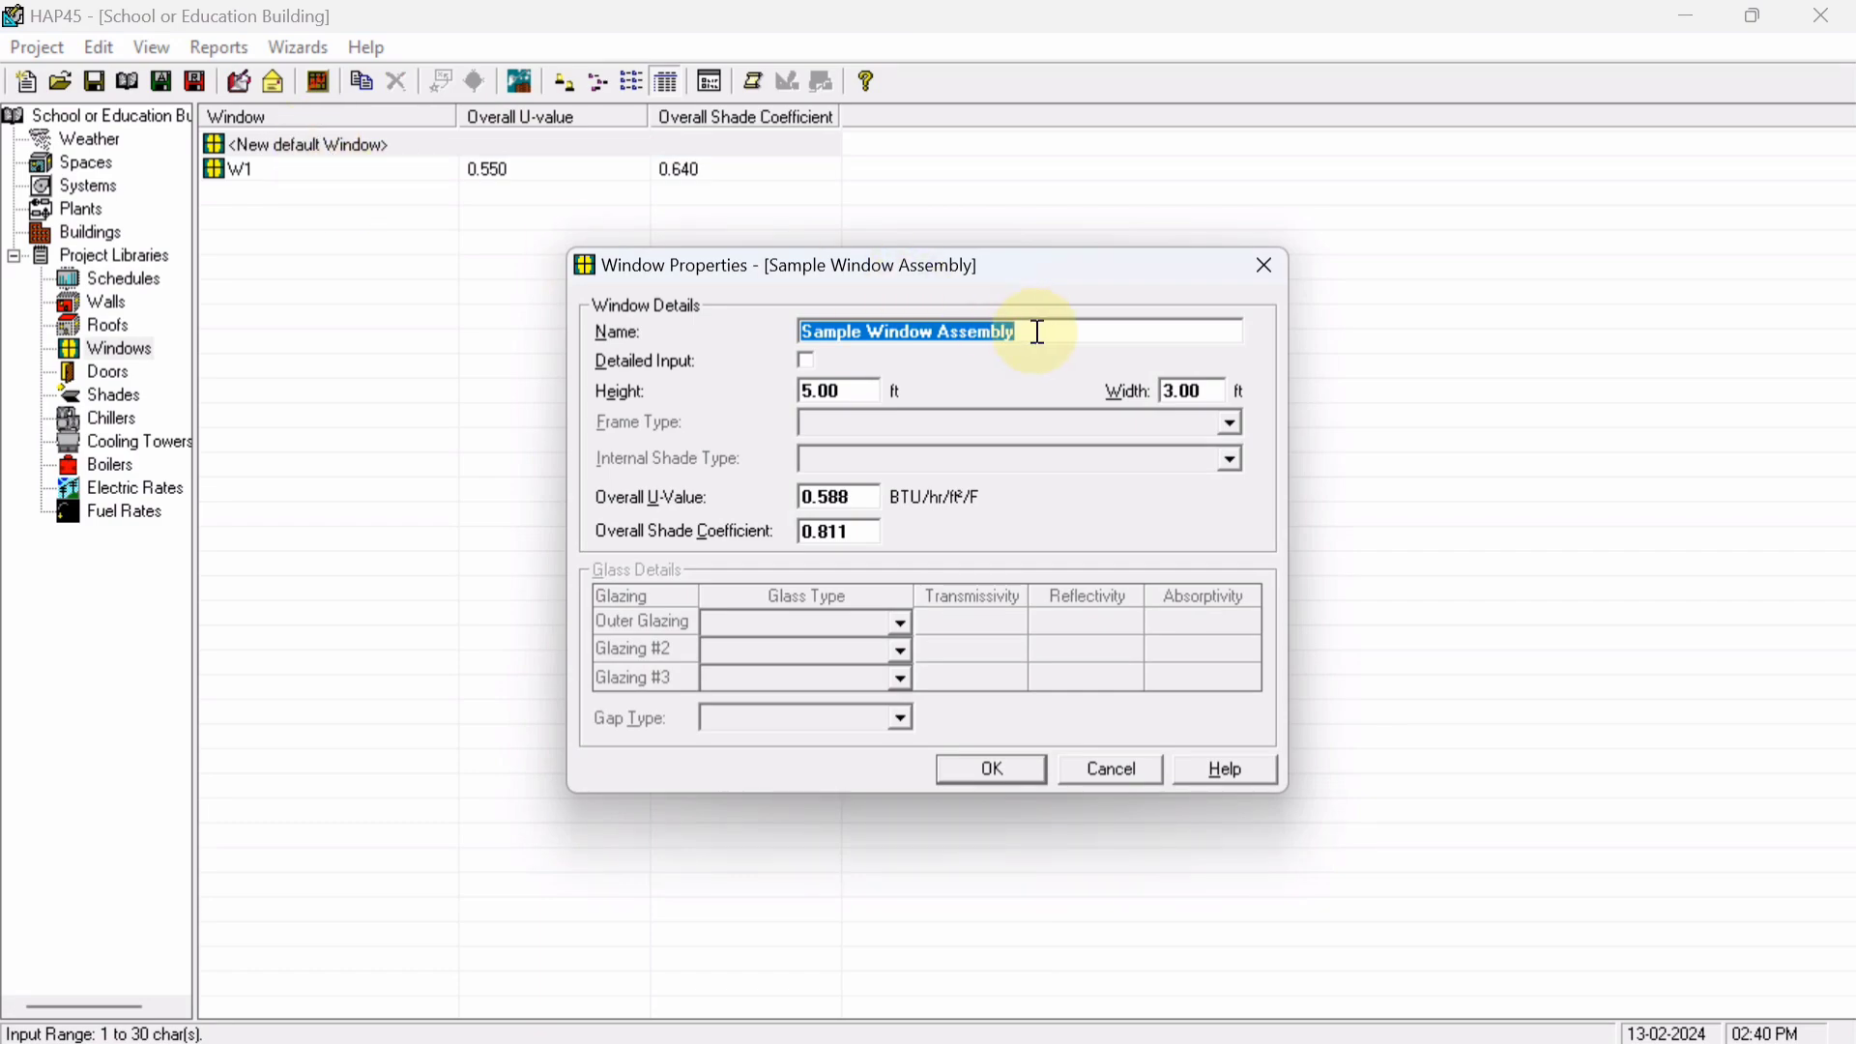
{"action": "type", "text": "W2"}
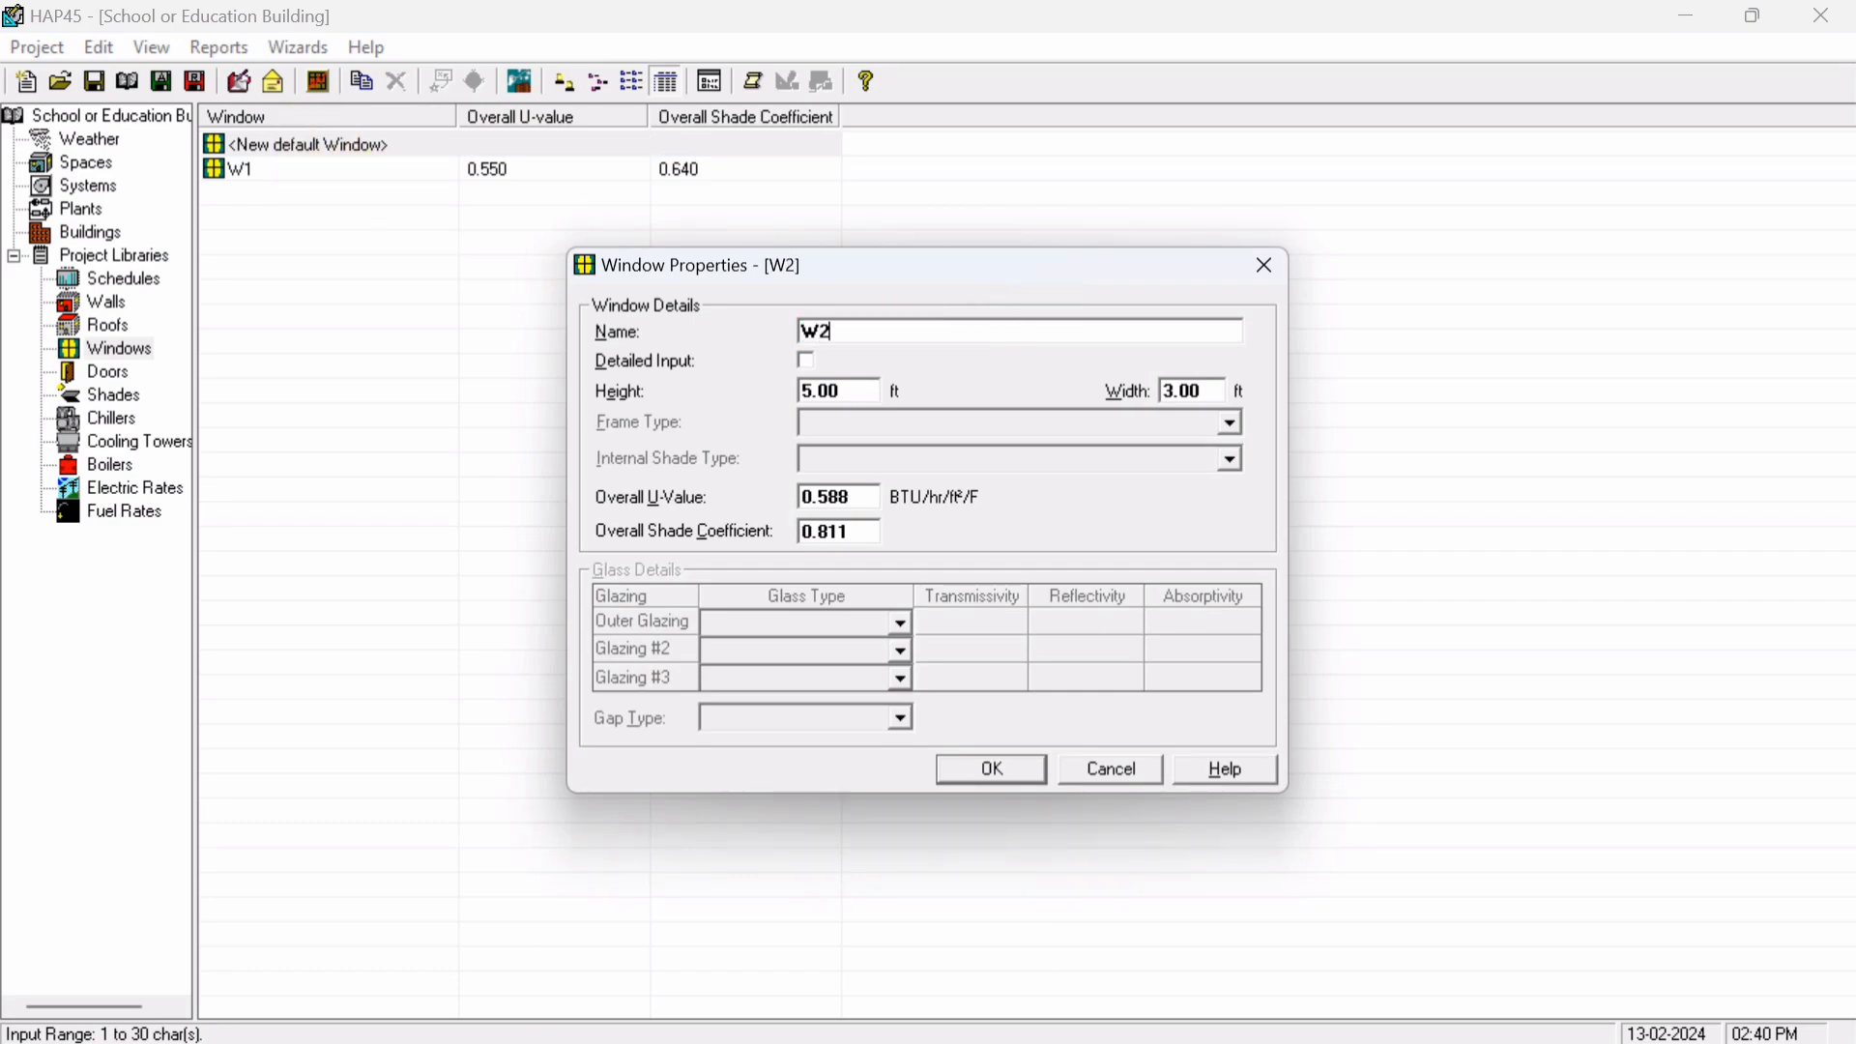
{"action": "left_click", "coordinate": [858, 400]}
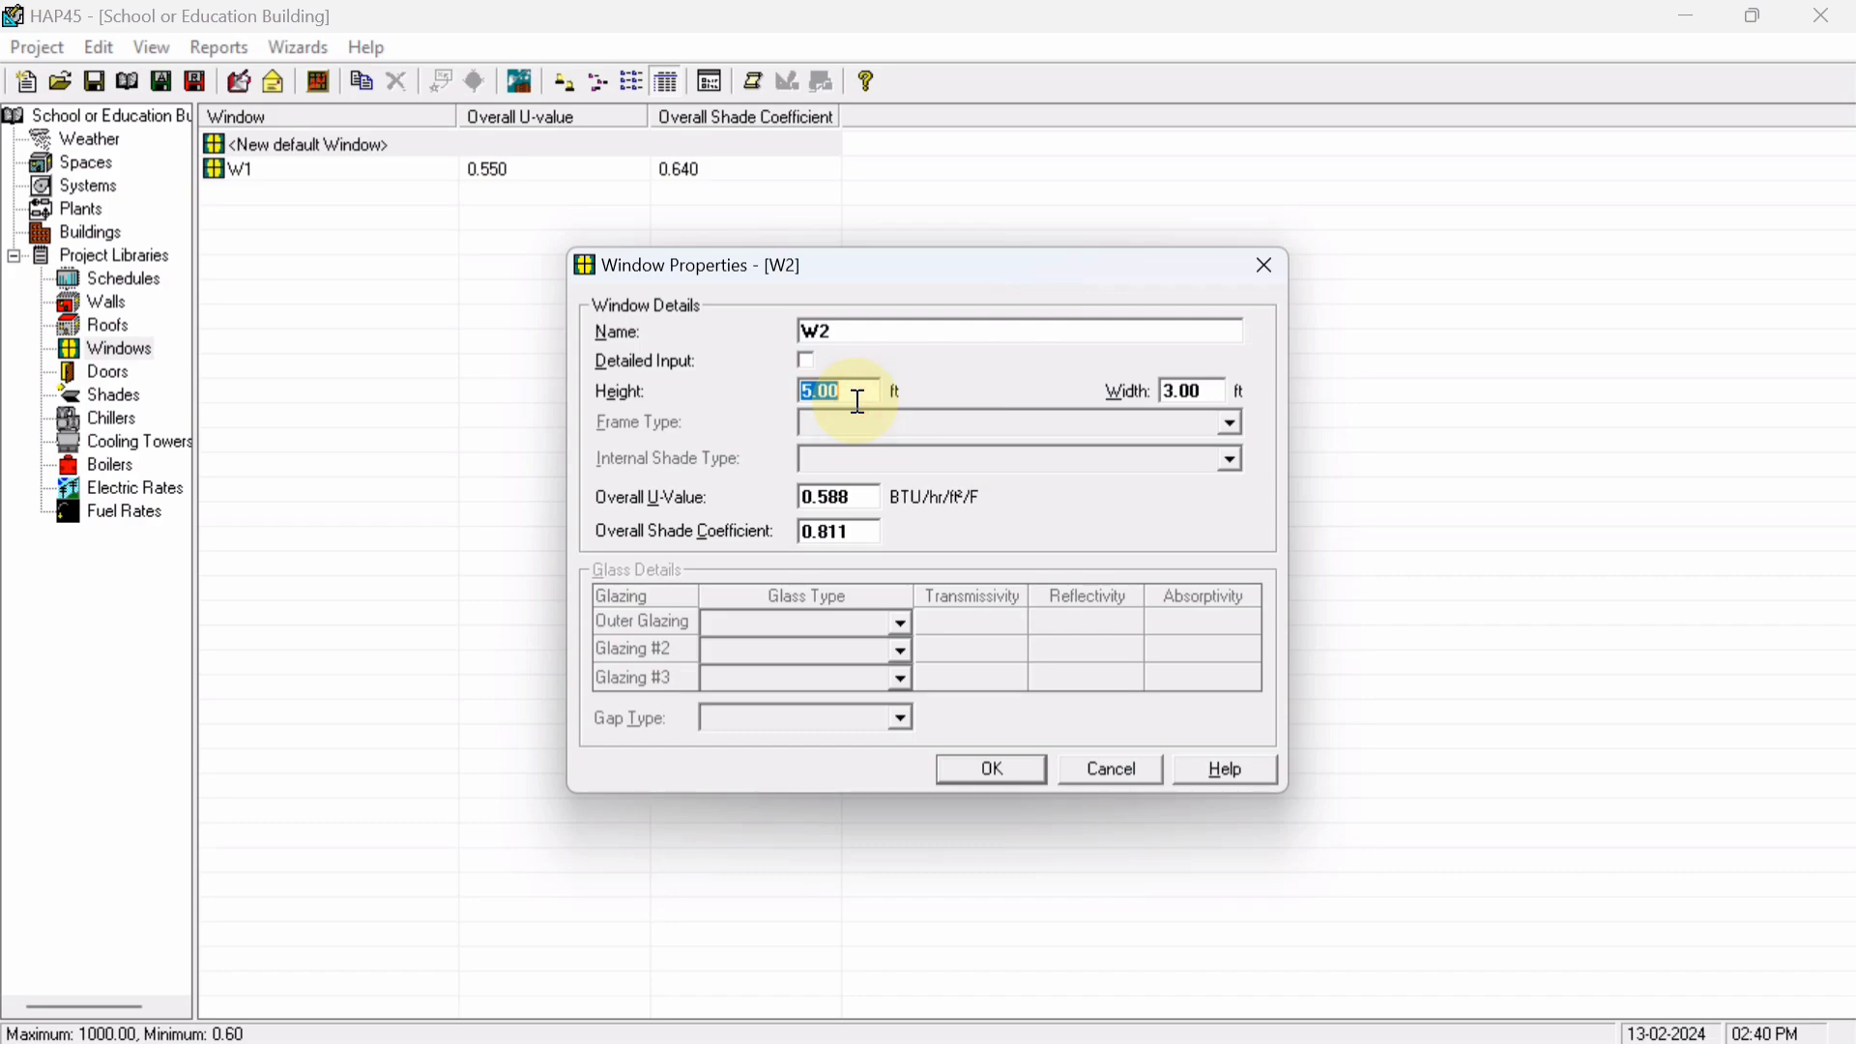
{"action": "type", "text": "4"}
{"action": "left_click", "coordinate": [1217, 396]}
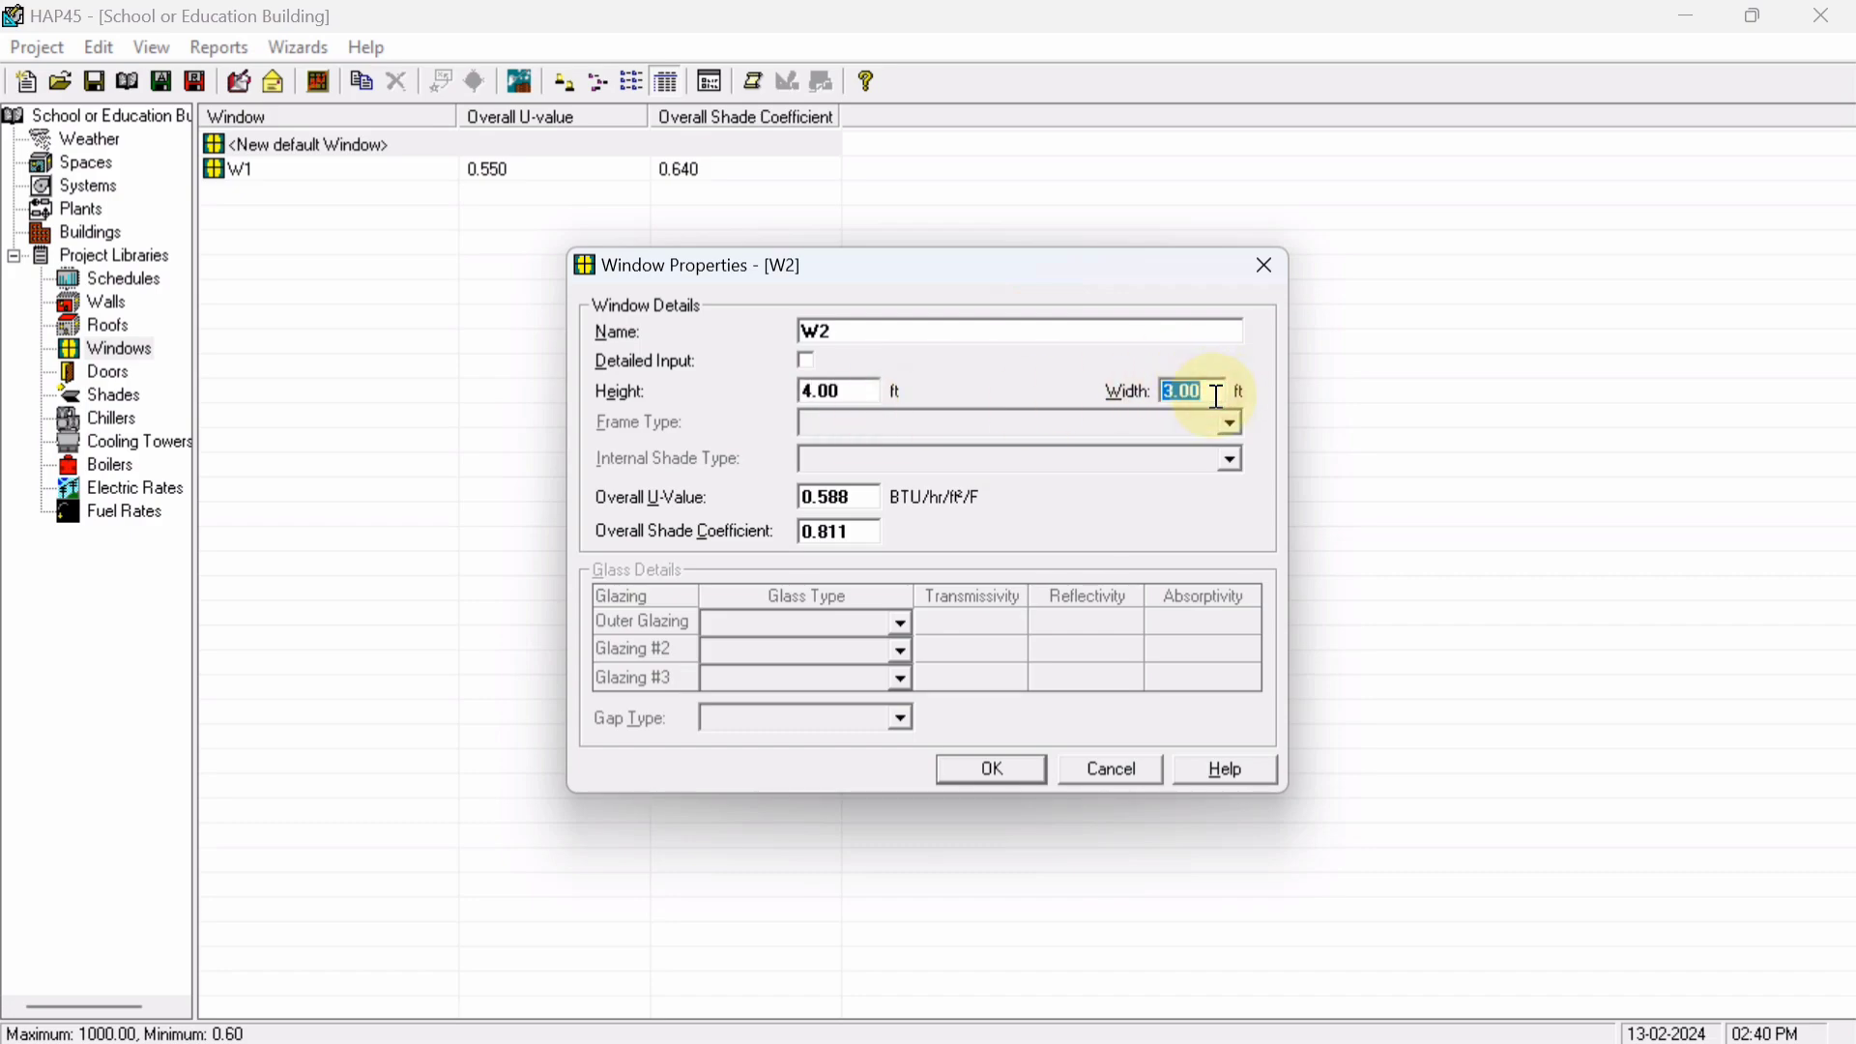
{"action": "type", "text": "5"}
Set window W2's overall U-value to 0.55 and its overall shade coefficient to 0.64, and save the window
{"action": "left_click", "coordinate": [867, 503]}
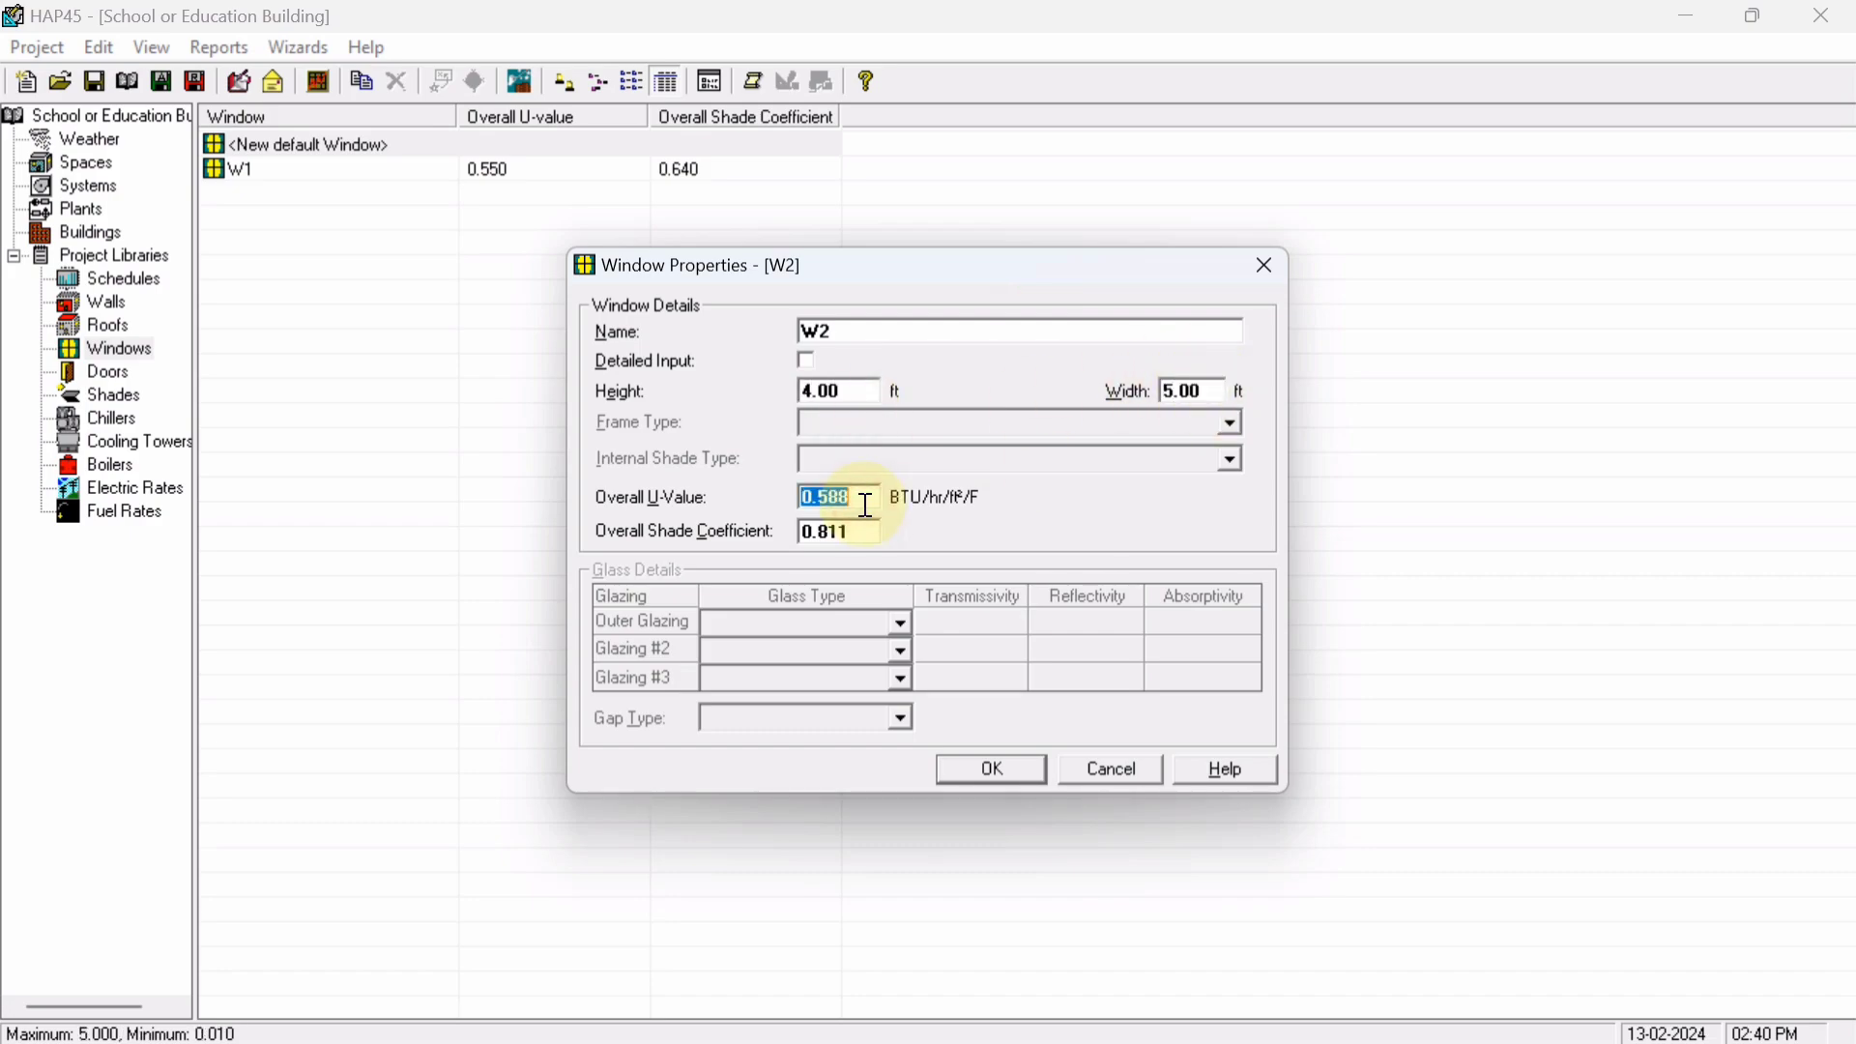
{"action": "type", "text": ".55"}
{"action": "left_click", "coordinate": [860, 533]}
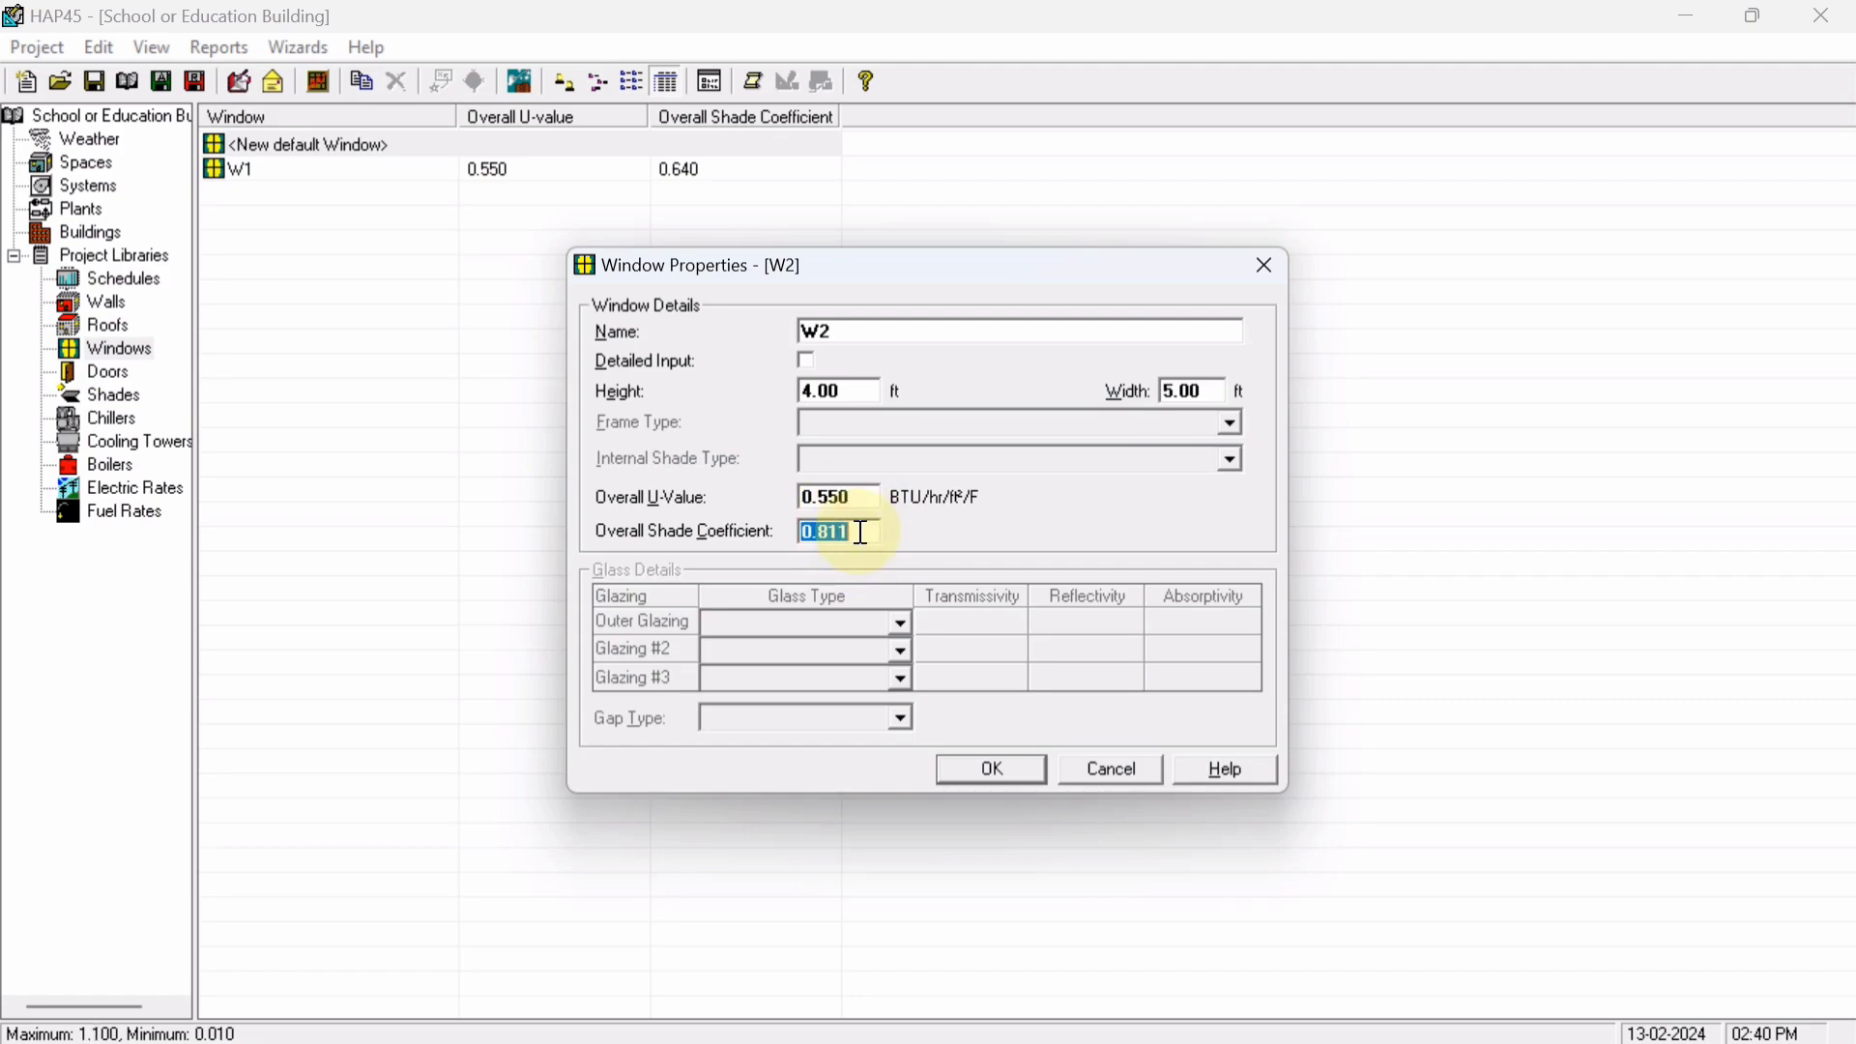
{"action": "type", "text": "0.64"}
{"action": "left_click", "coordinate": [971, 774]}
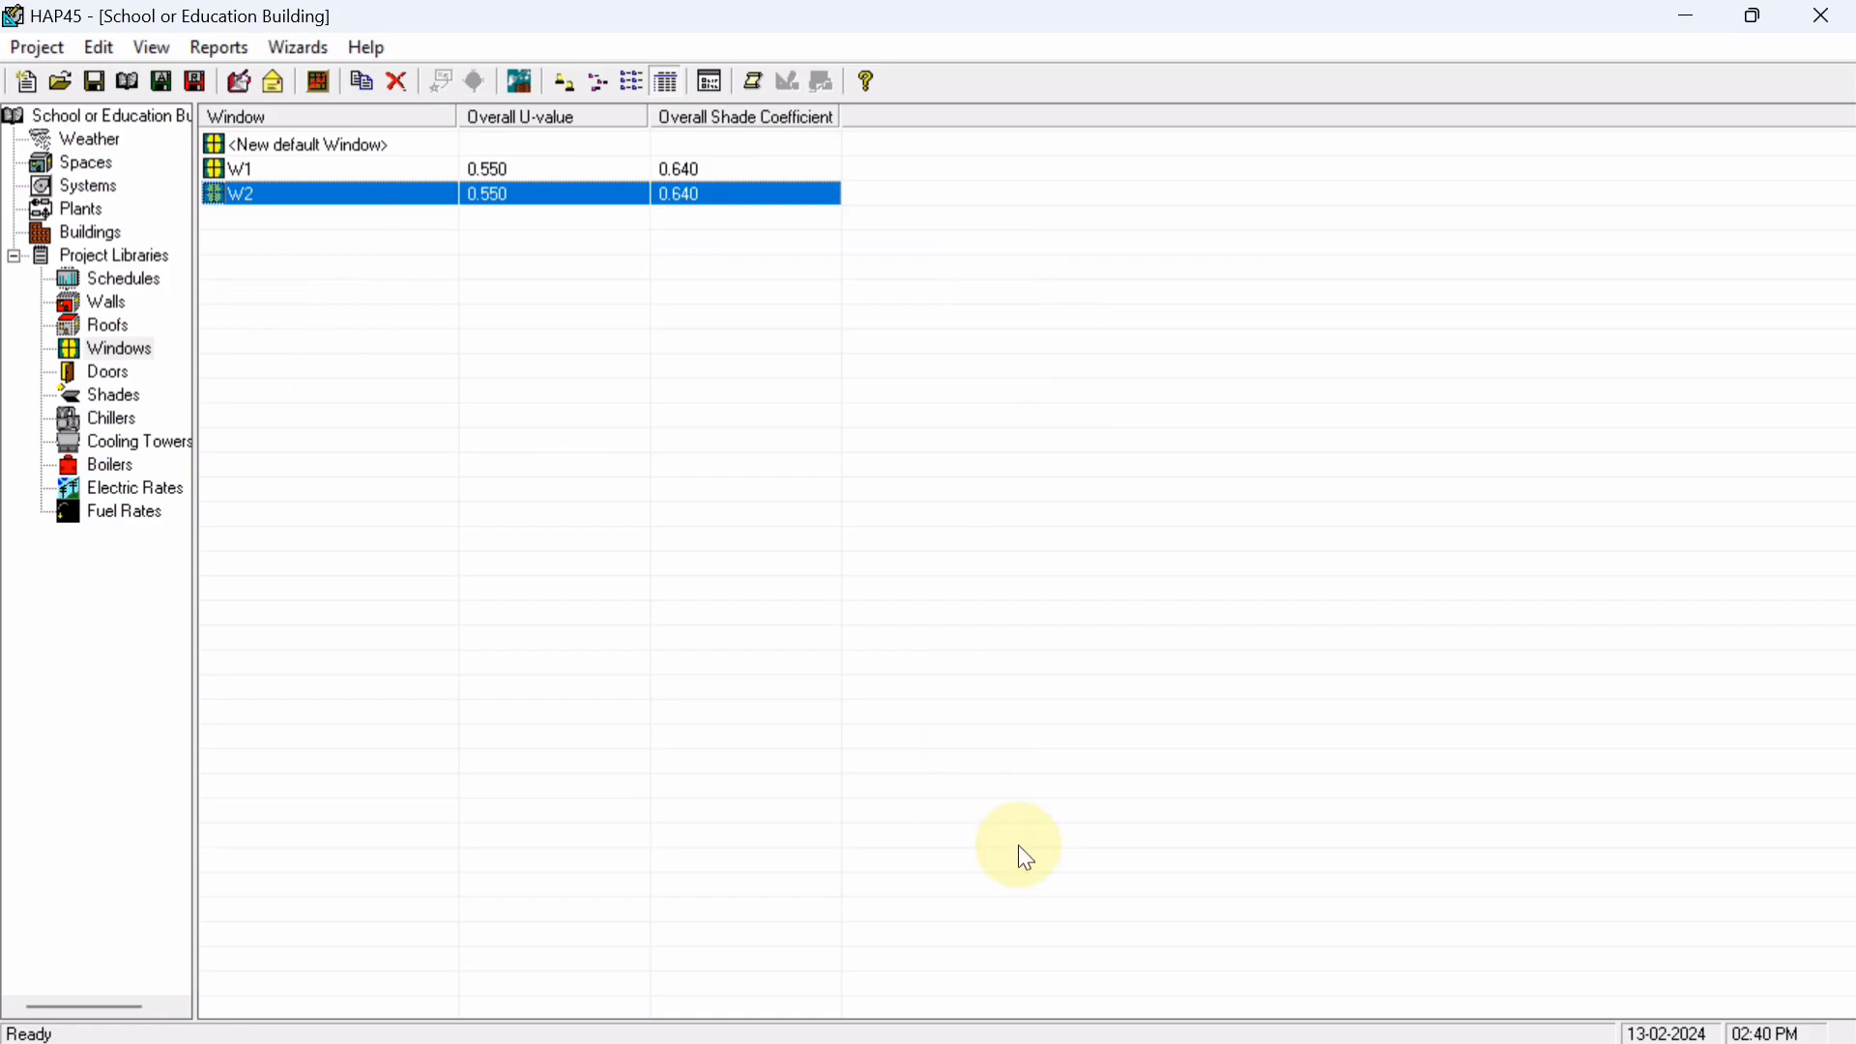
Check the Excel floor plan, and create a new window in HAP named W3, 4 ft high and 15 ft wide
{"action": "left_click", "coordinate": [1111, 1009]}
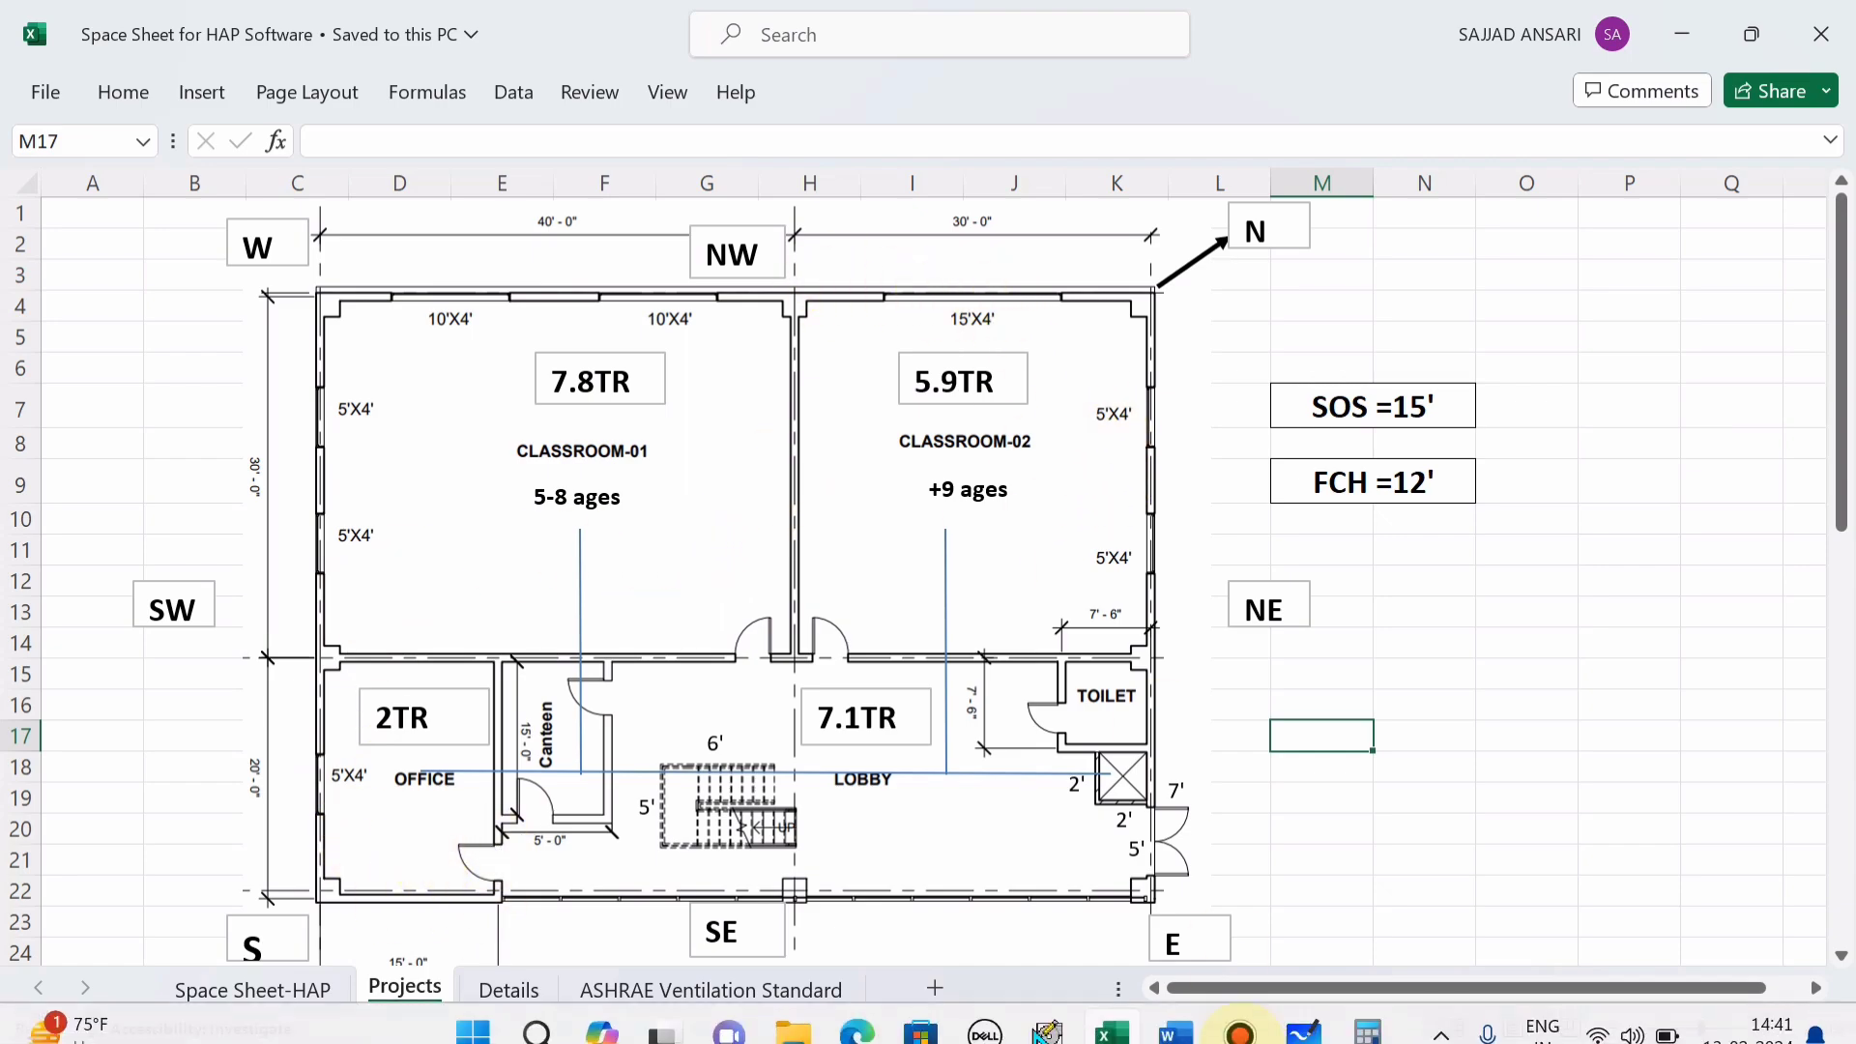
{"action": "left_click", "coordinate": [1045, 1013]}
{"action": "double_click", "coordinate": [280, 147]}
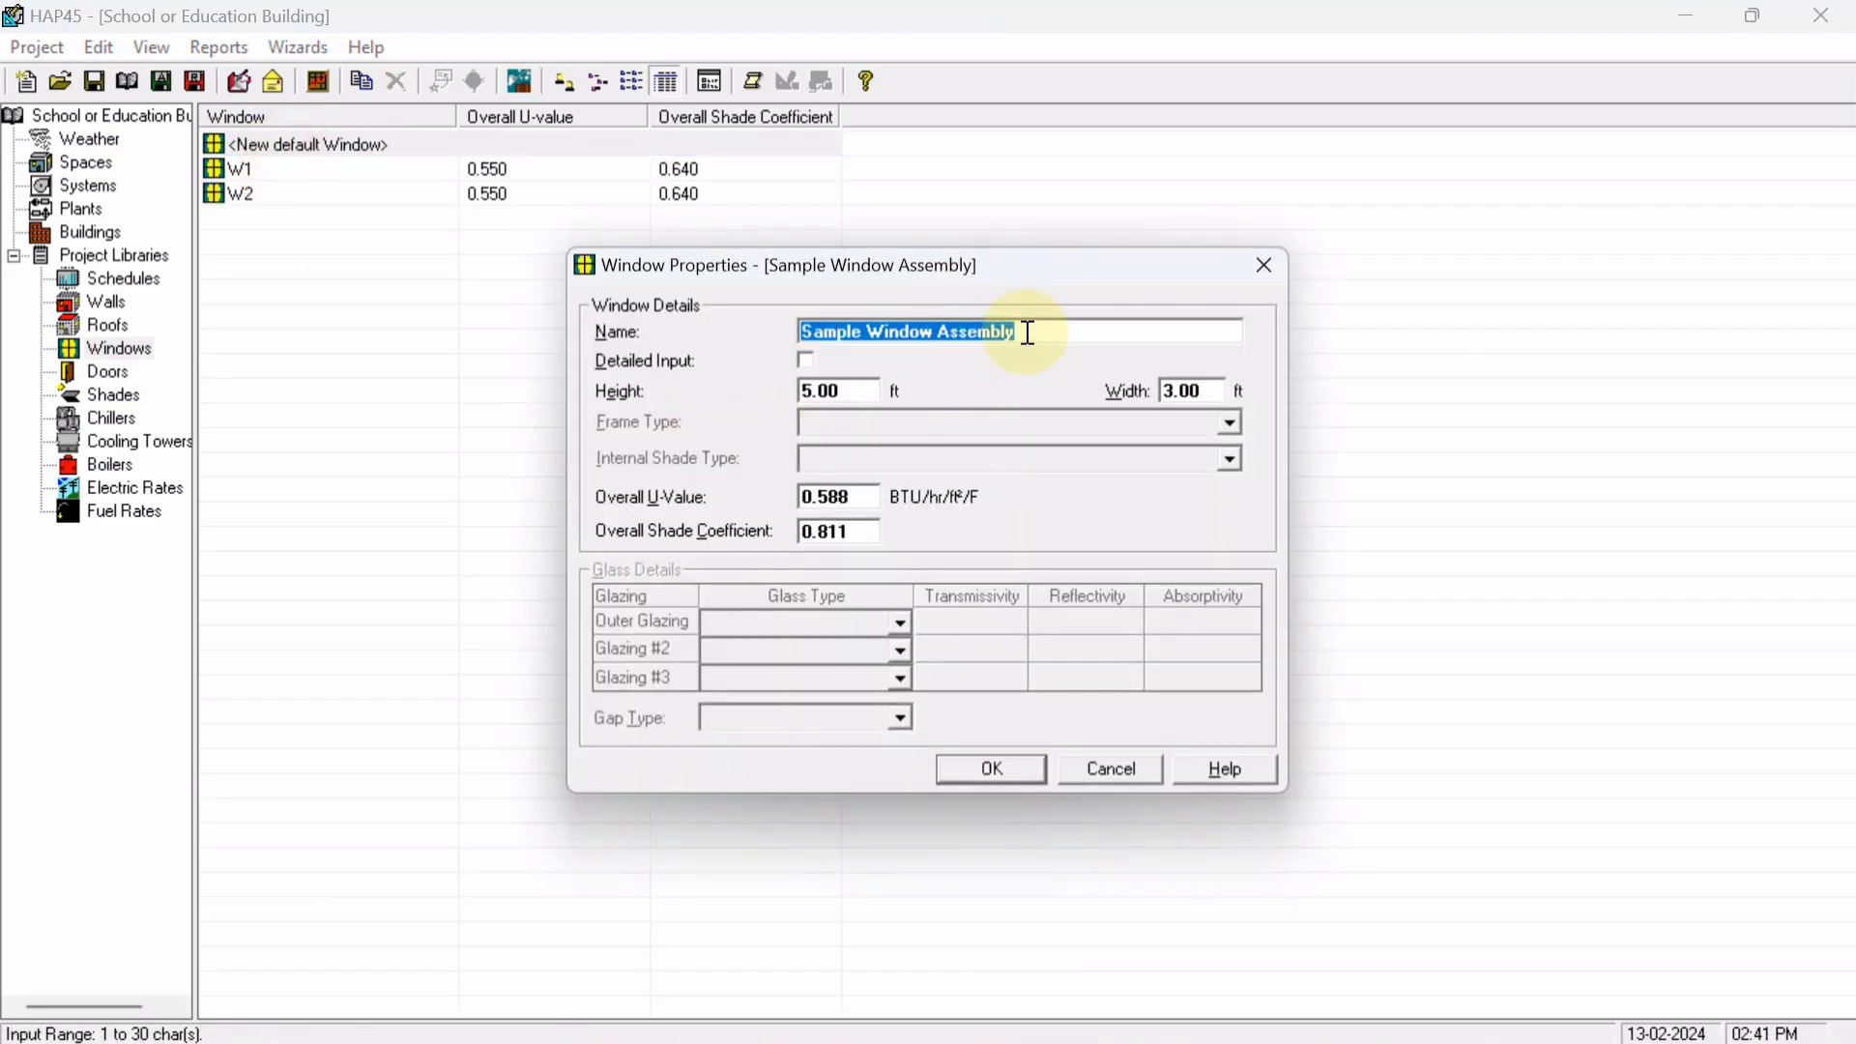
{"action": "type", "text": "W3"}
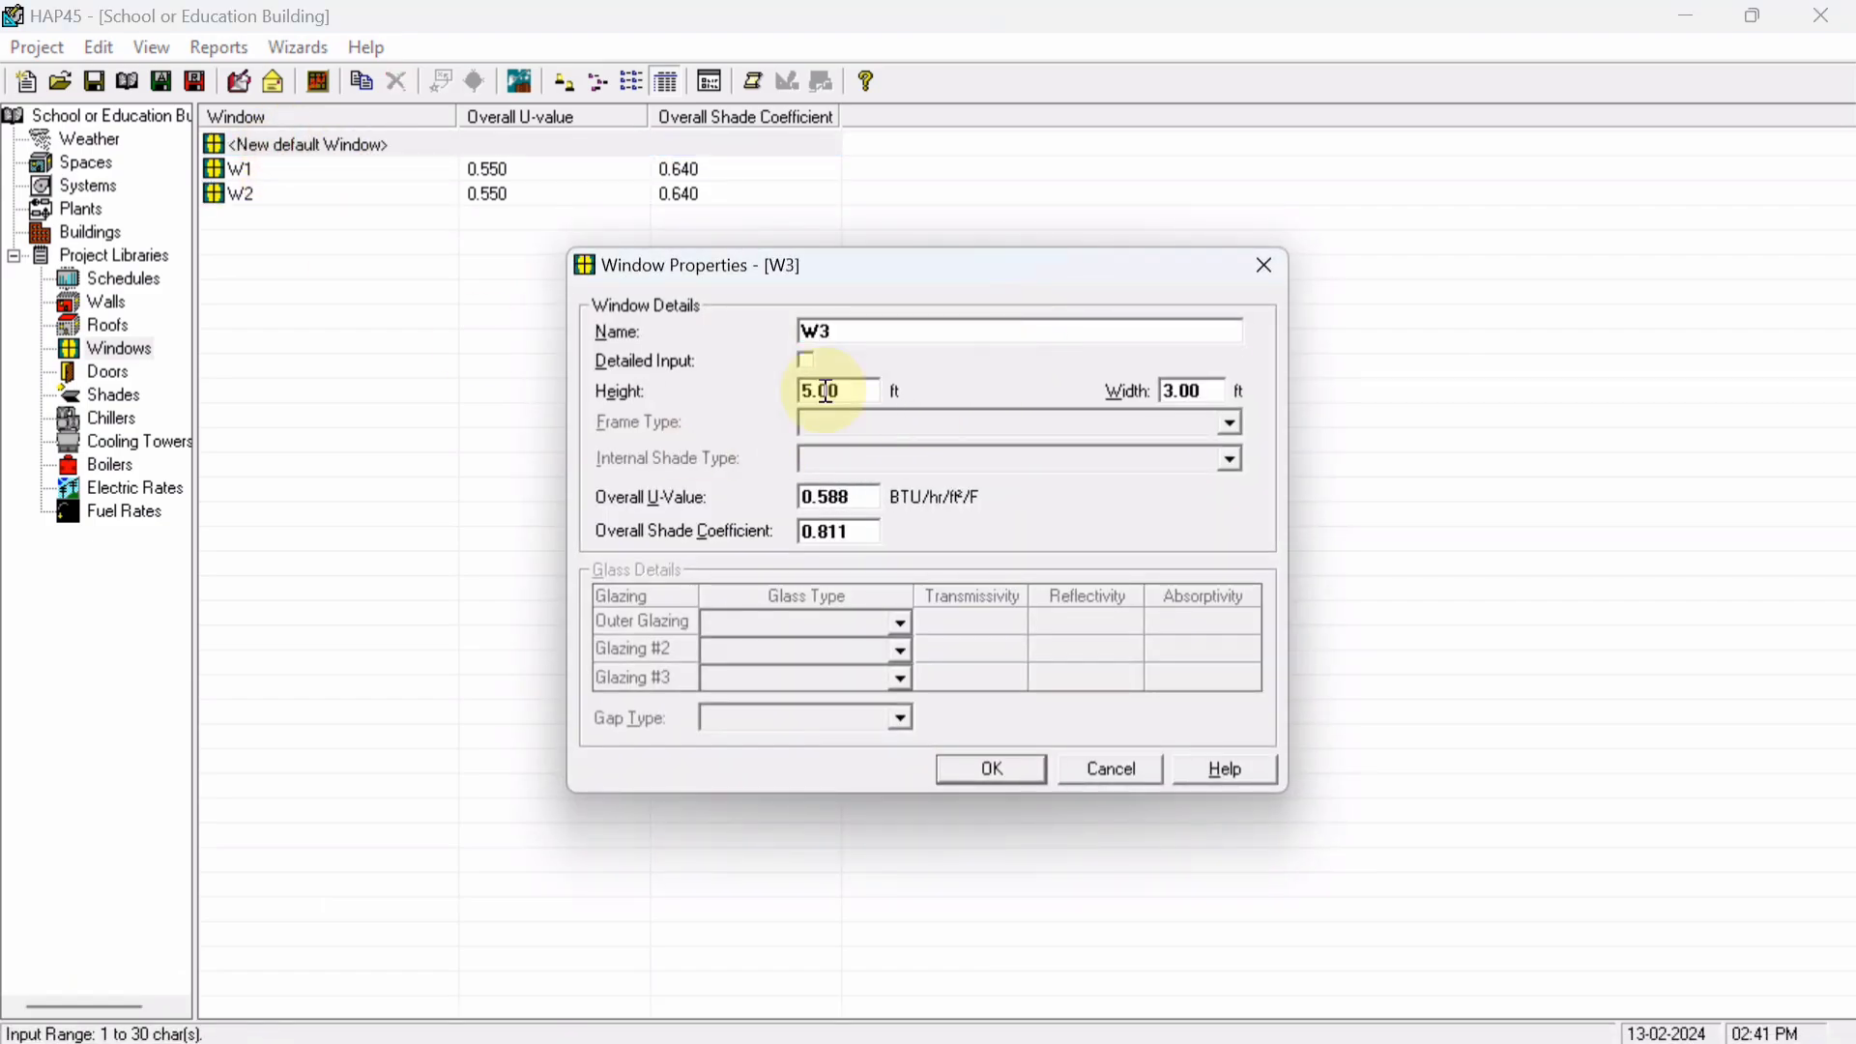
{"action": "double_click", "coordinate": [846, 391]}
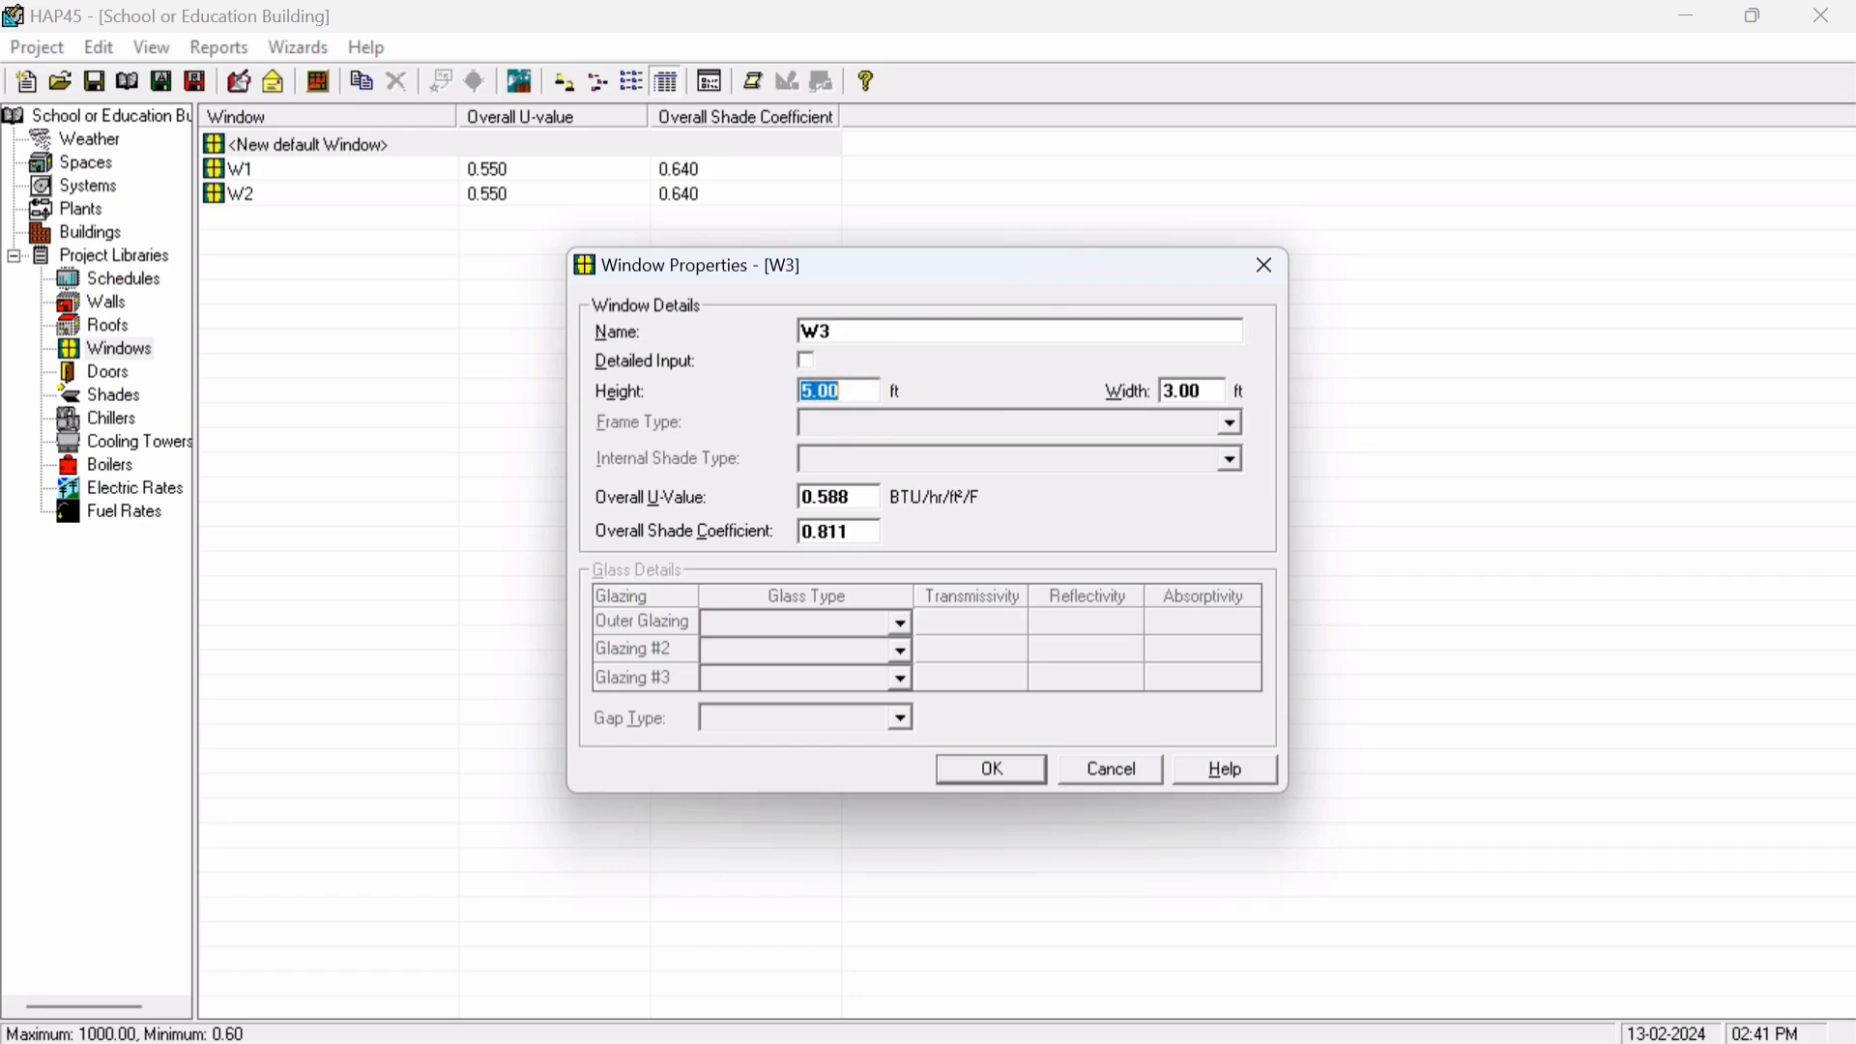
{"action": "type", "text": "4"}
{"action": "double_click", "coordinate": [1225, 391]}
{"action": "type", "text": "15"}
Set window W3's overall U-value to 0.55 and its overall shade coefficient to 0.64, and save the window
{"action": "double_click", "coordinate": [874, 505]}
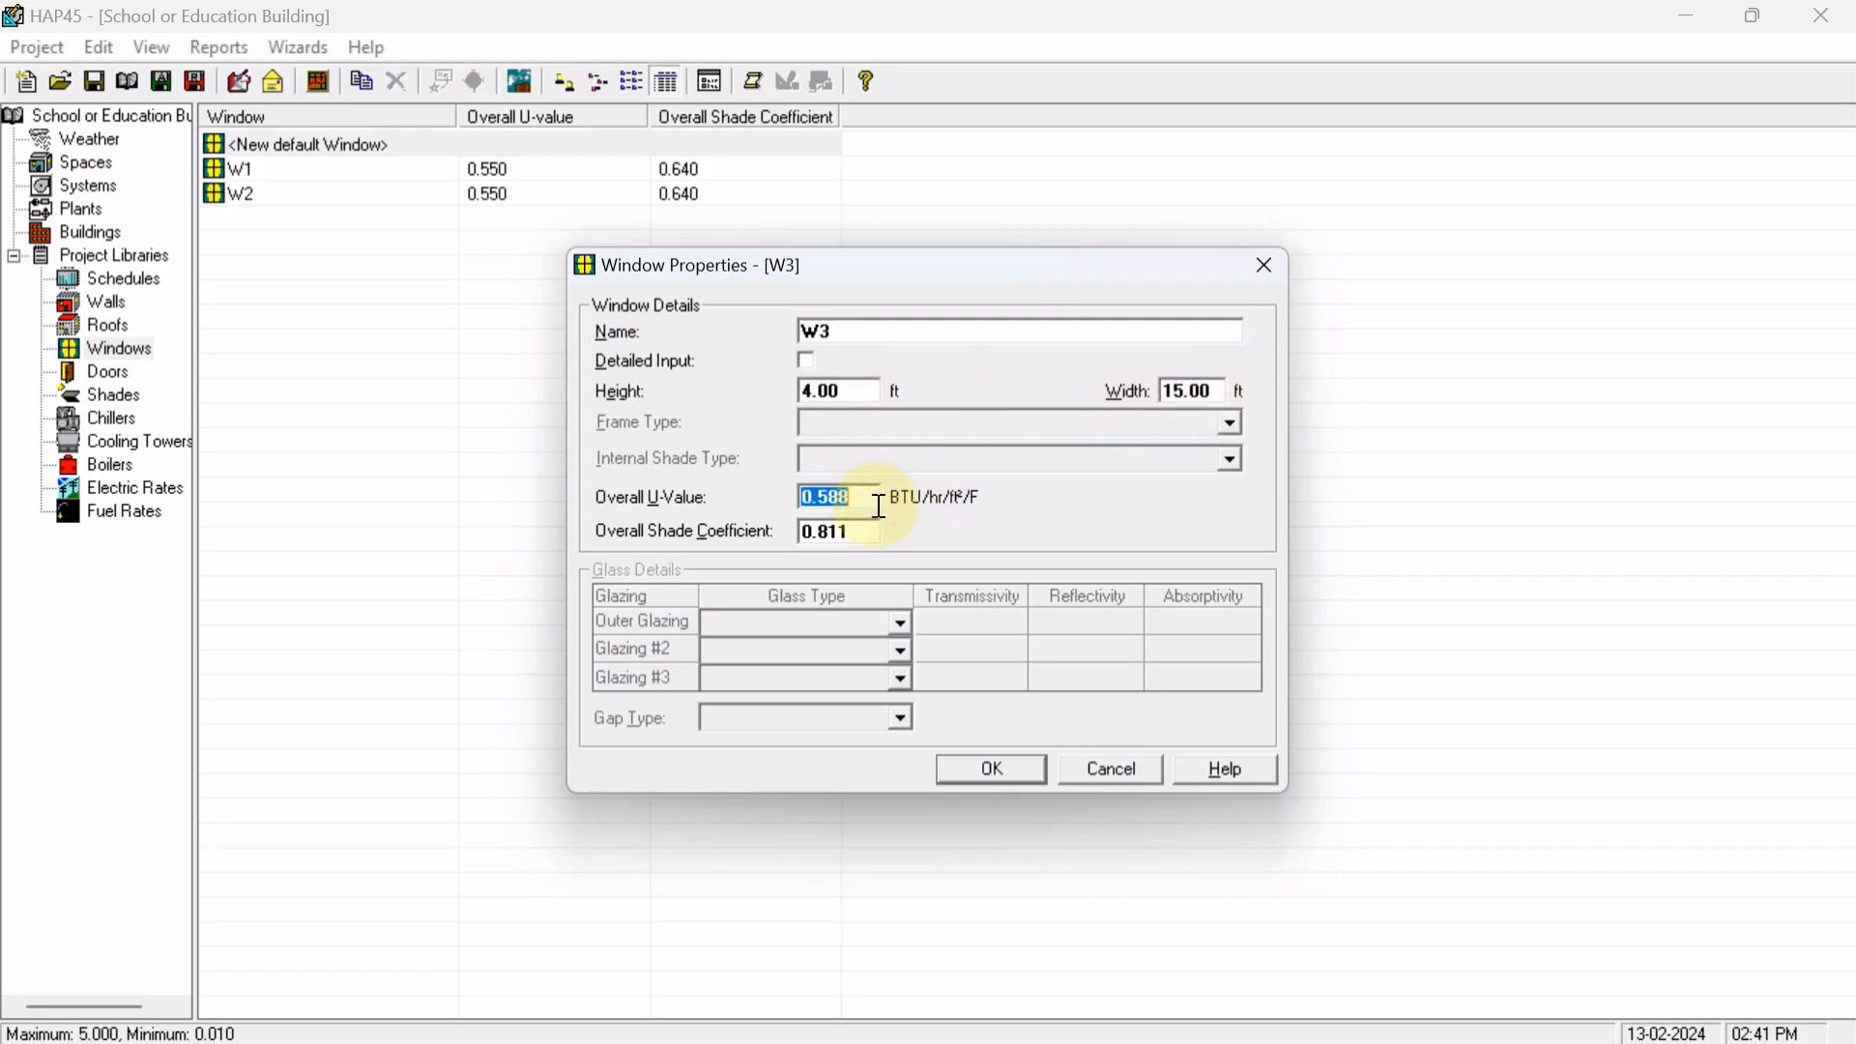
{"action": "type", "text": "0"}
{"action": "double_click", "coordinate": [861, 534]}
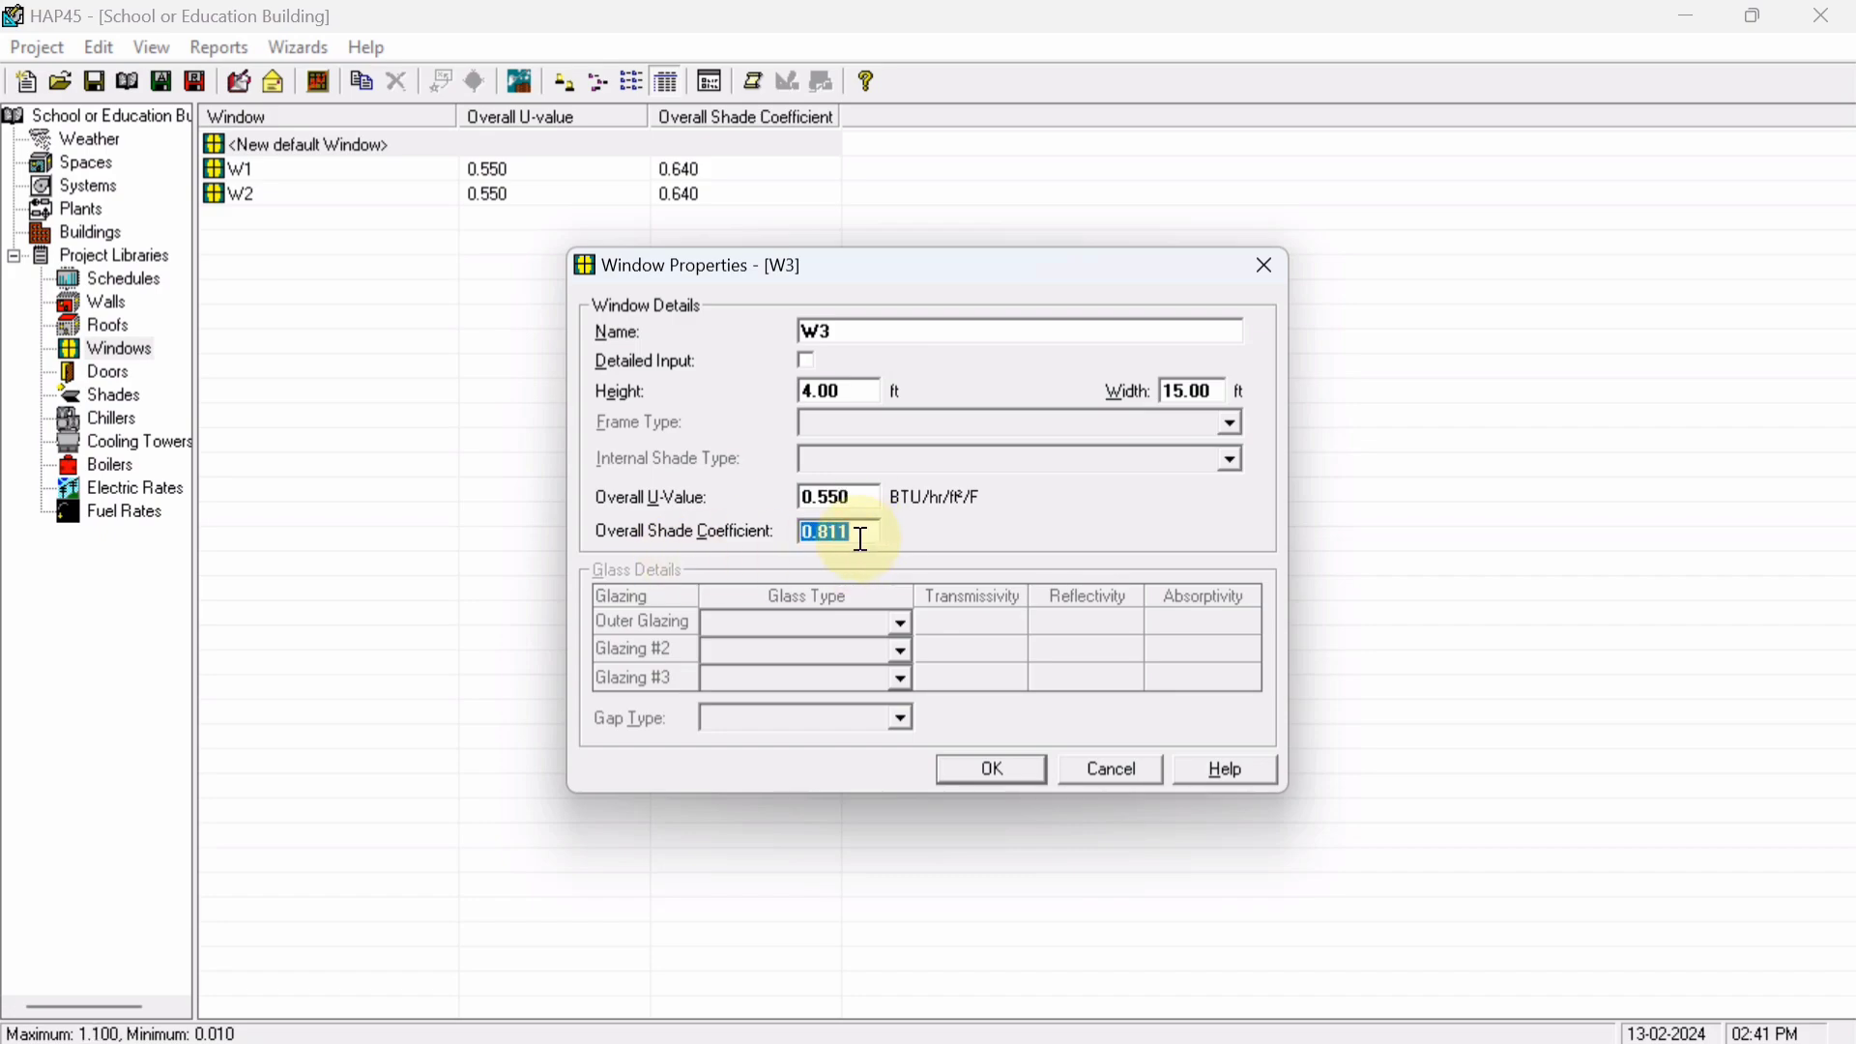
{"action": "type", "text": "0.64"}
{"action": "left_click", "coordinate": [1000, 771]}
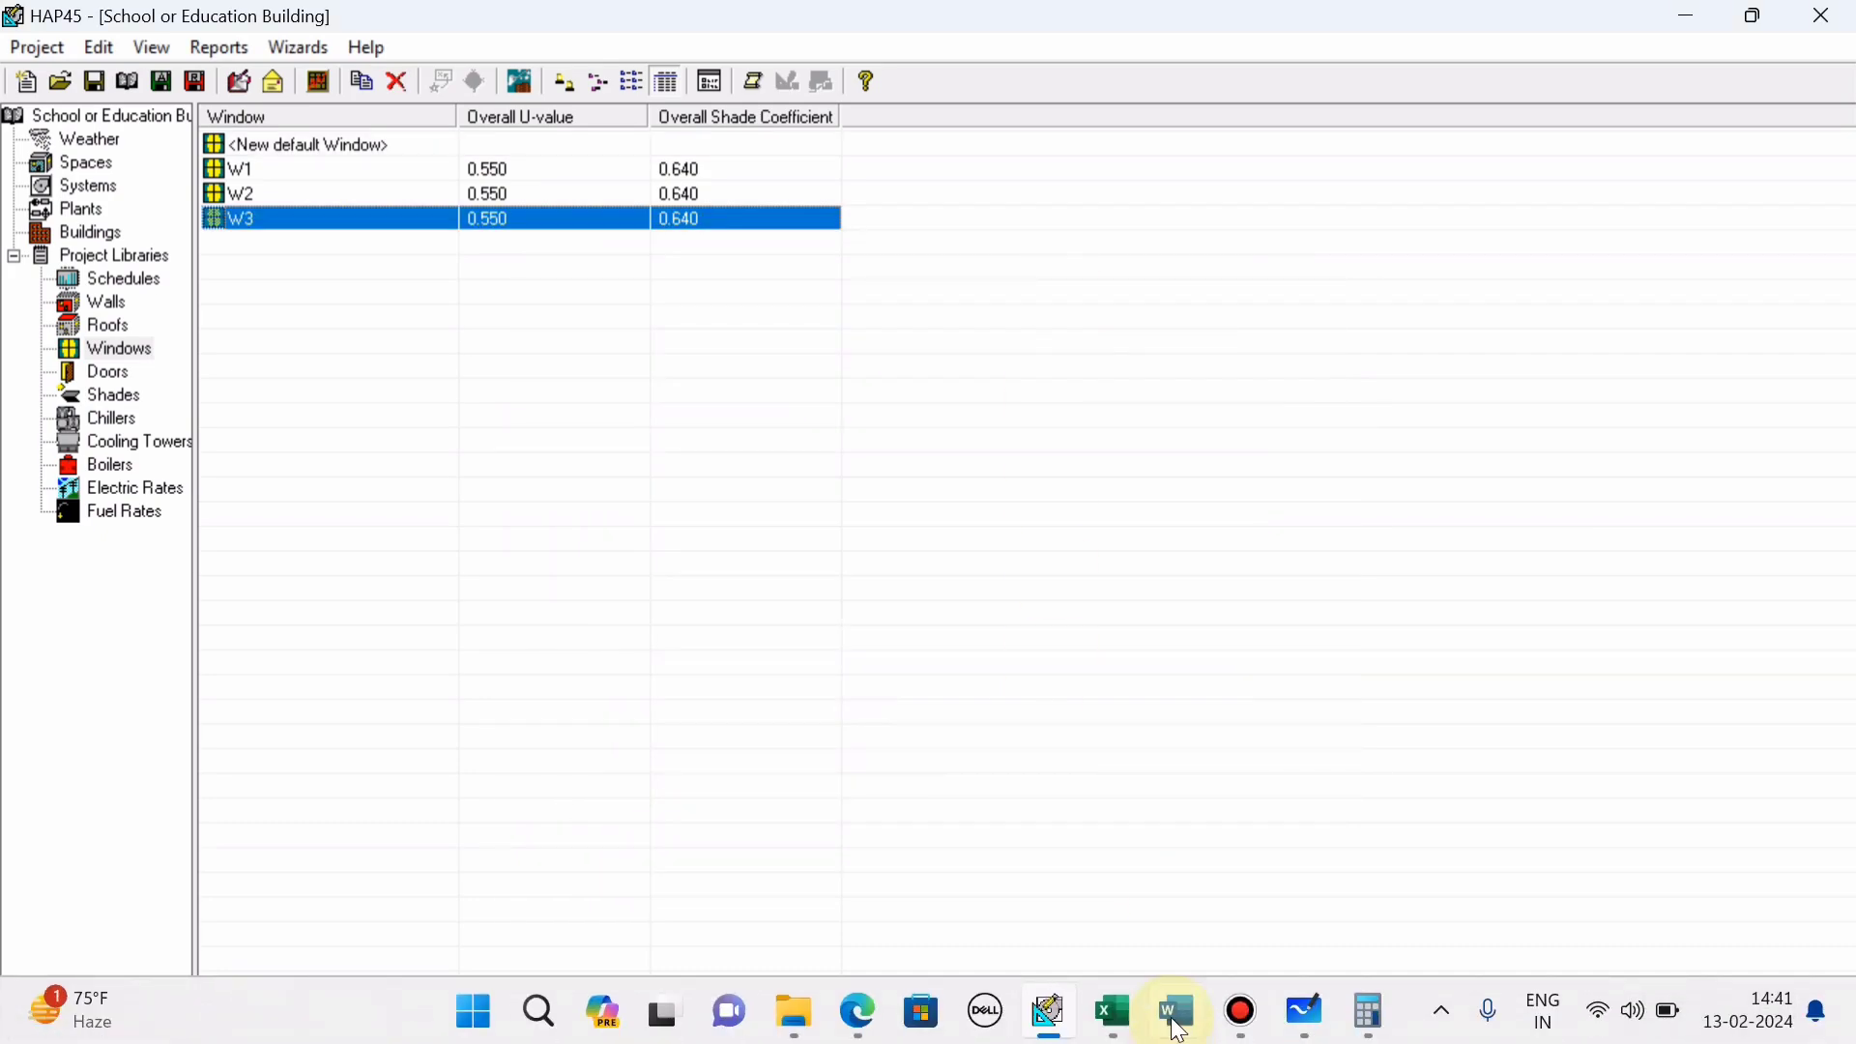
Switch to the Excel floor plan and examine the ground floor's office, lobby and classroom walls, windows and orientations
{"action": "left_click", "coordinate": [1111, 1009]}
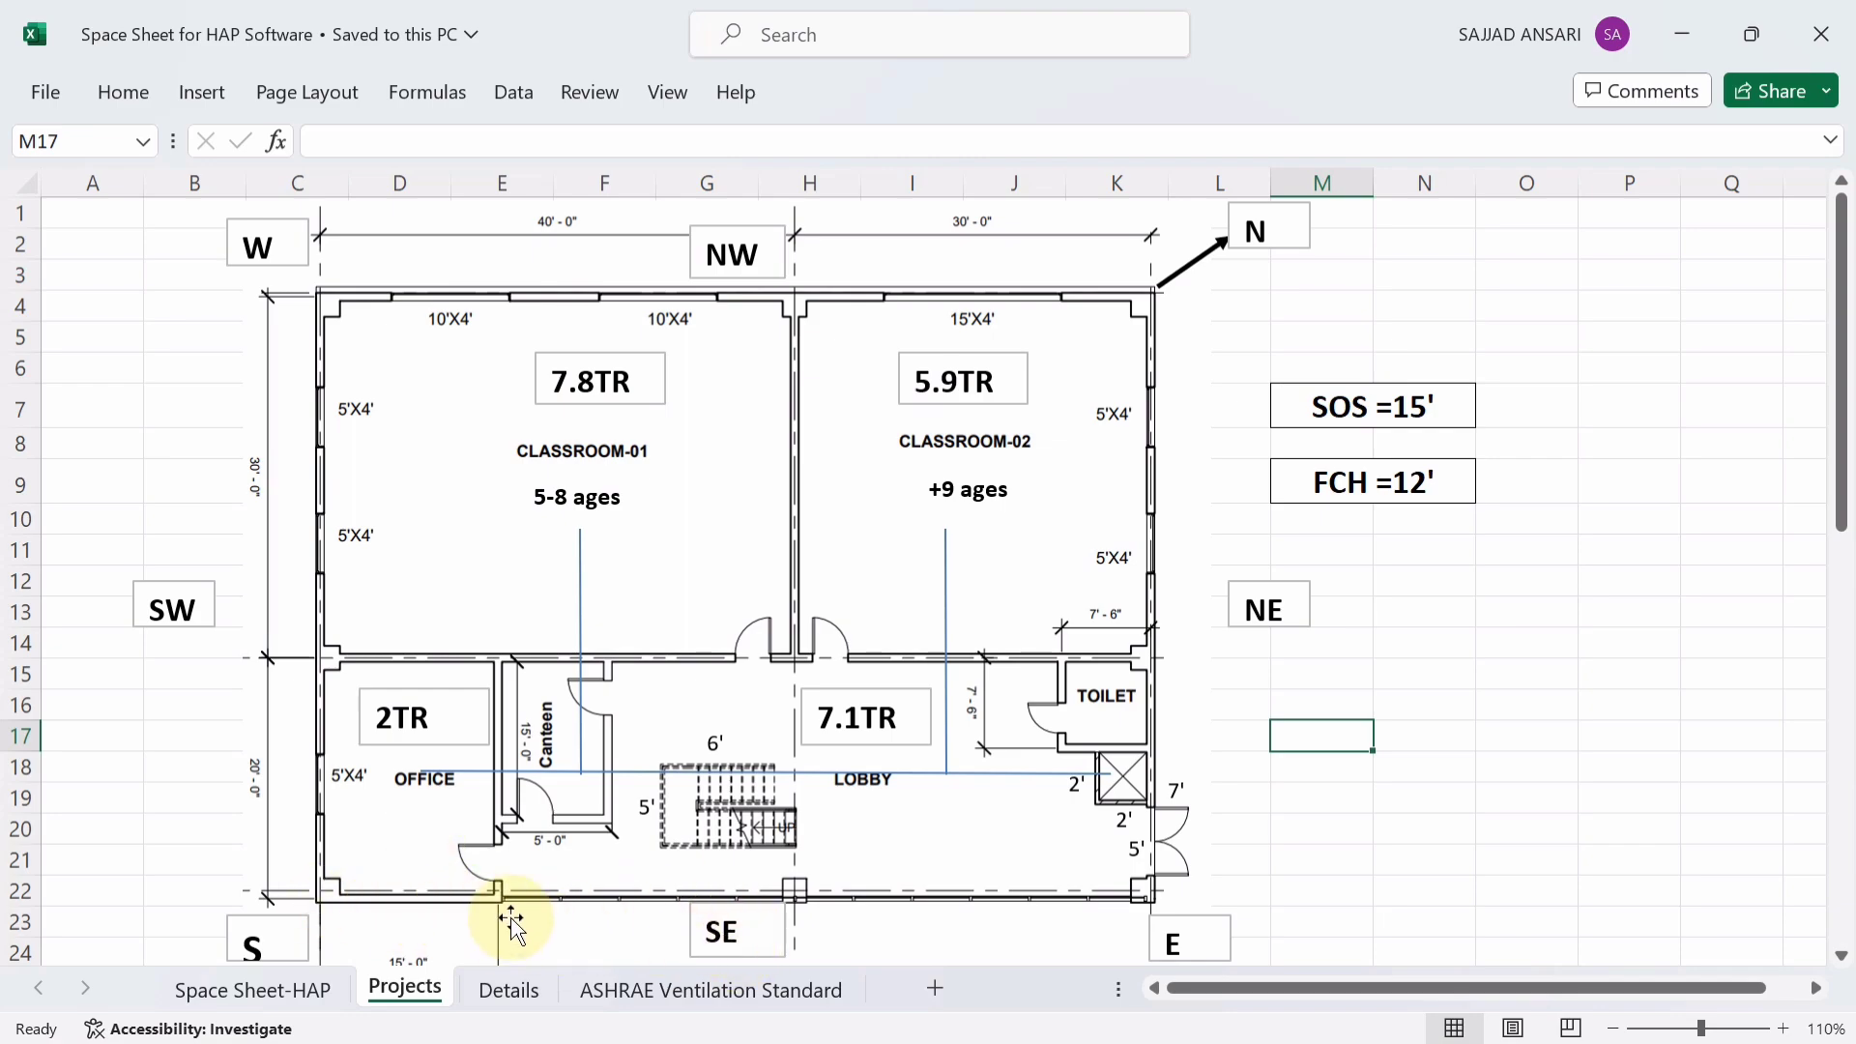
{"action": "scroll", "coordinate": [501, 875], "scroll_direction": "down", "scroll_amount": 2}
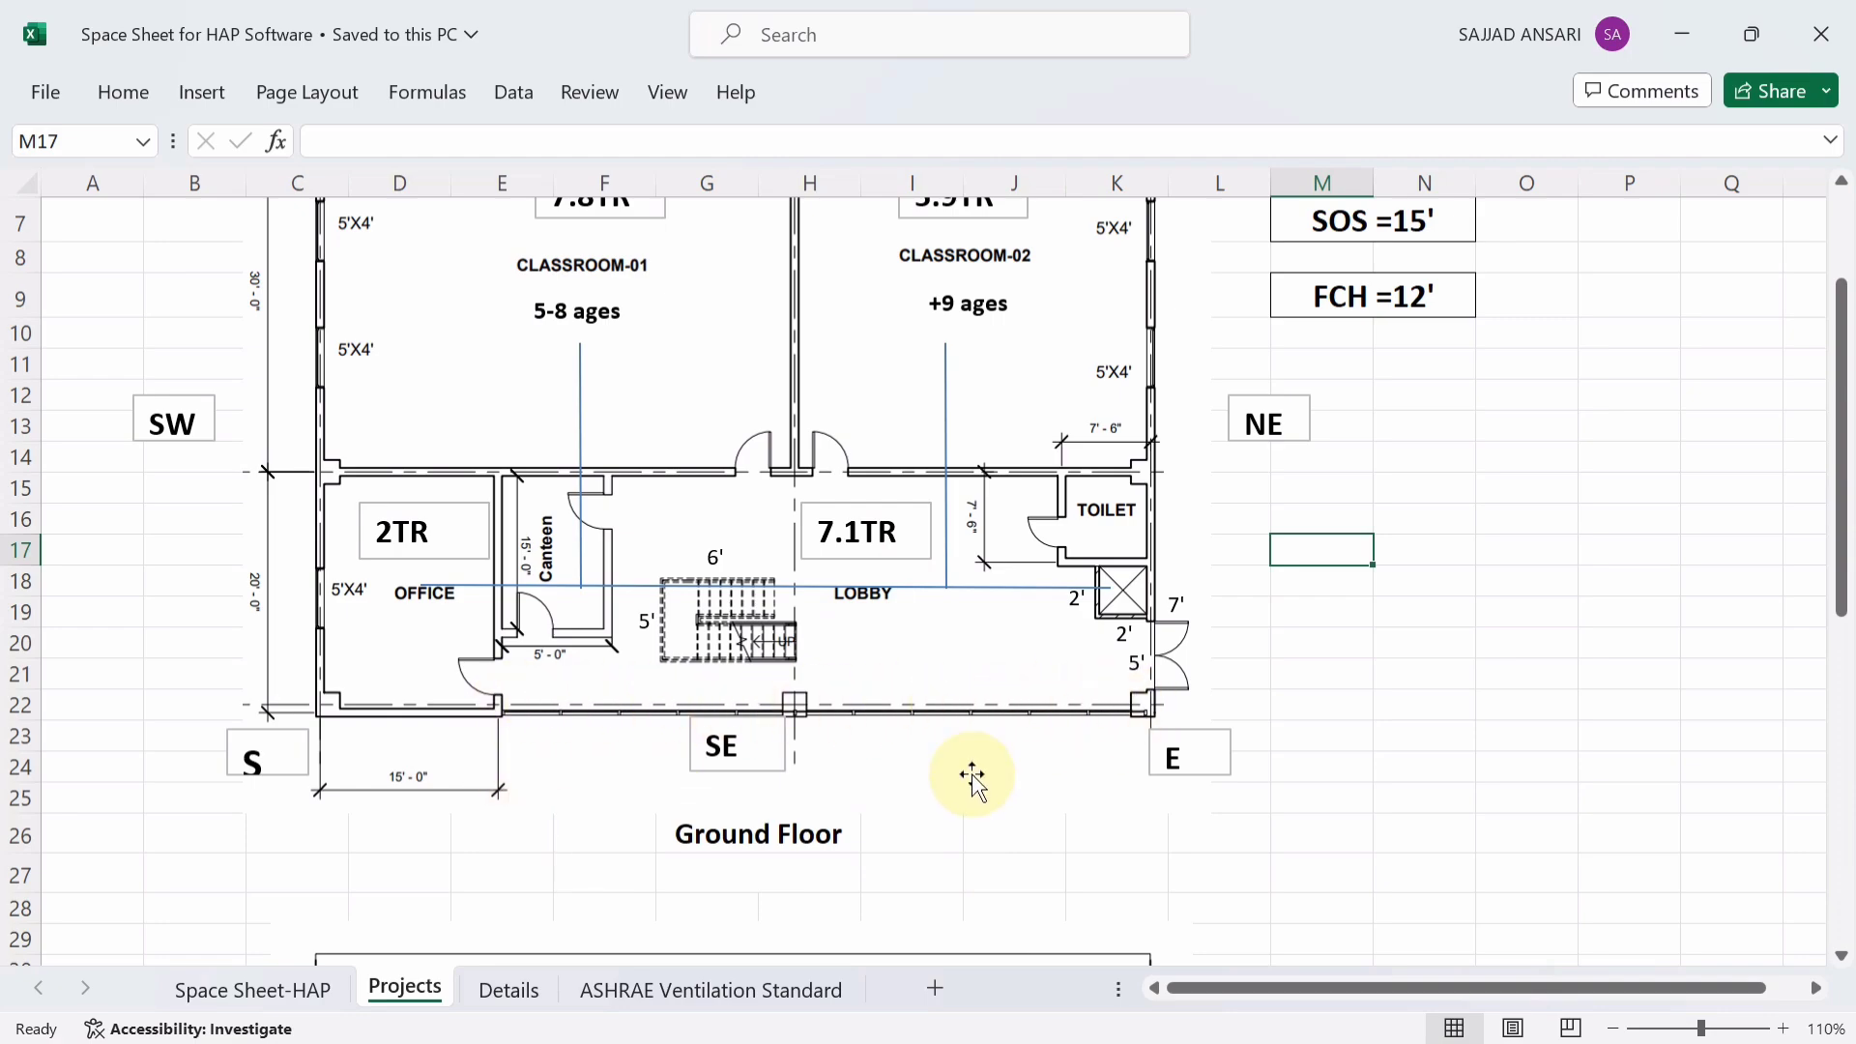
{"action": "scroll", "coordinate": [972, 775], "scroll_direction": "up", "scroll_amount": 2}
{"action": "scroll", "coordinate": [953, 778], "scroll_direction": "down", "scroll_amount": 2}
{"action": "scroll", "coordinate": [760, 801], "scroll_direction": "up", "scroll_amount": 2}
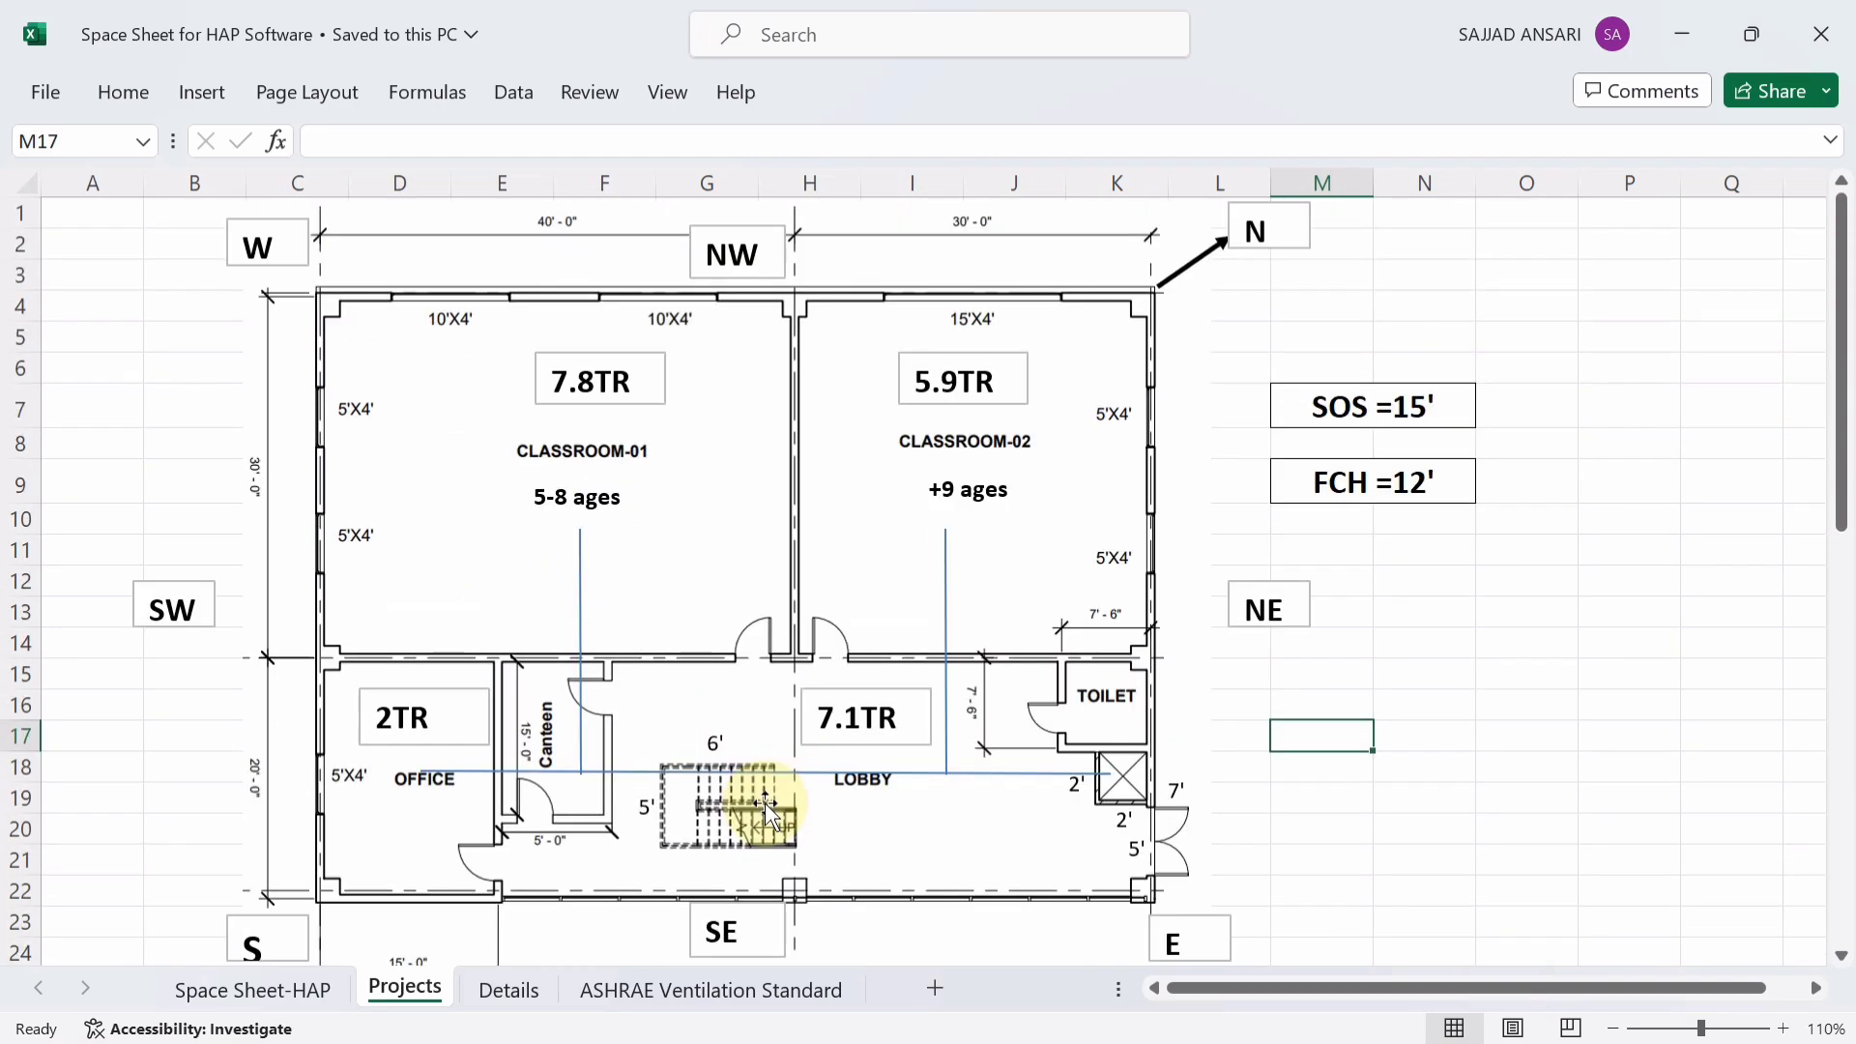
{"action": "scroll", "coordinate": [742, 804], "scroll_direction": "down", "scroll_amount": 1}
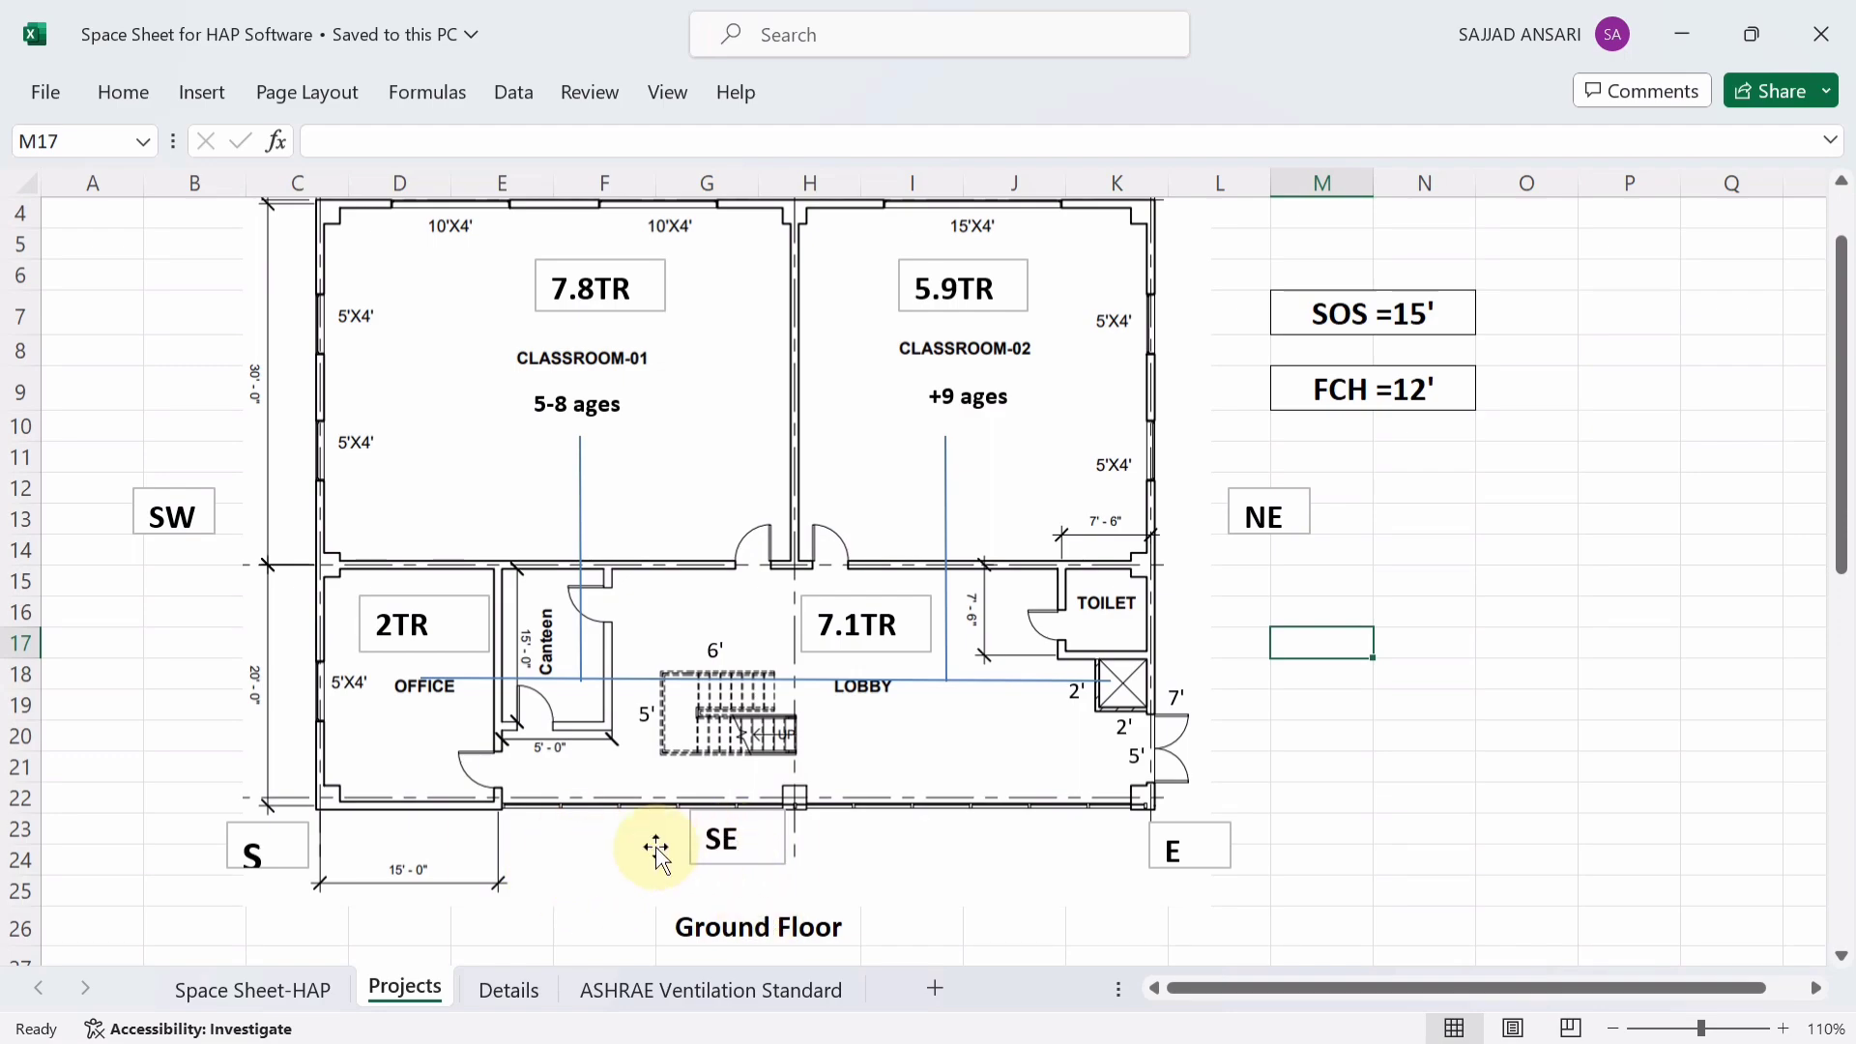
{"action": "scroll", "coordinate": [496, 812], "scroll_direction": "up", "scroll_amount": 1}
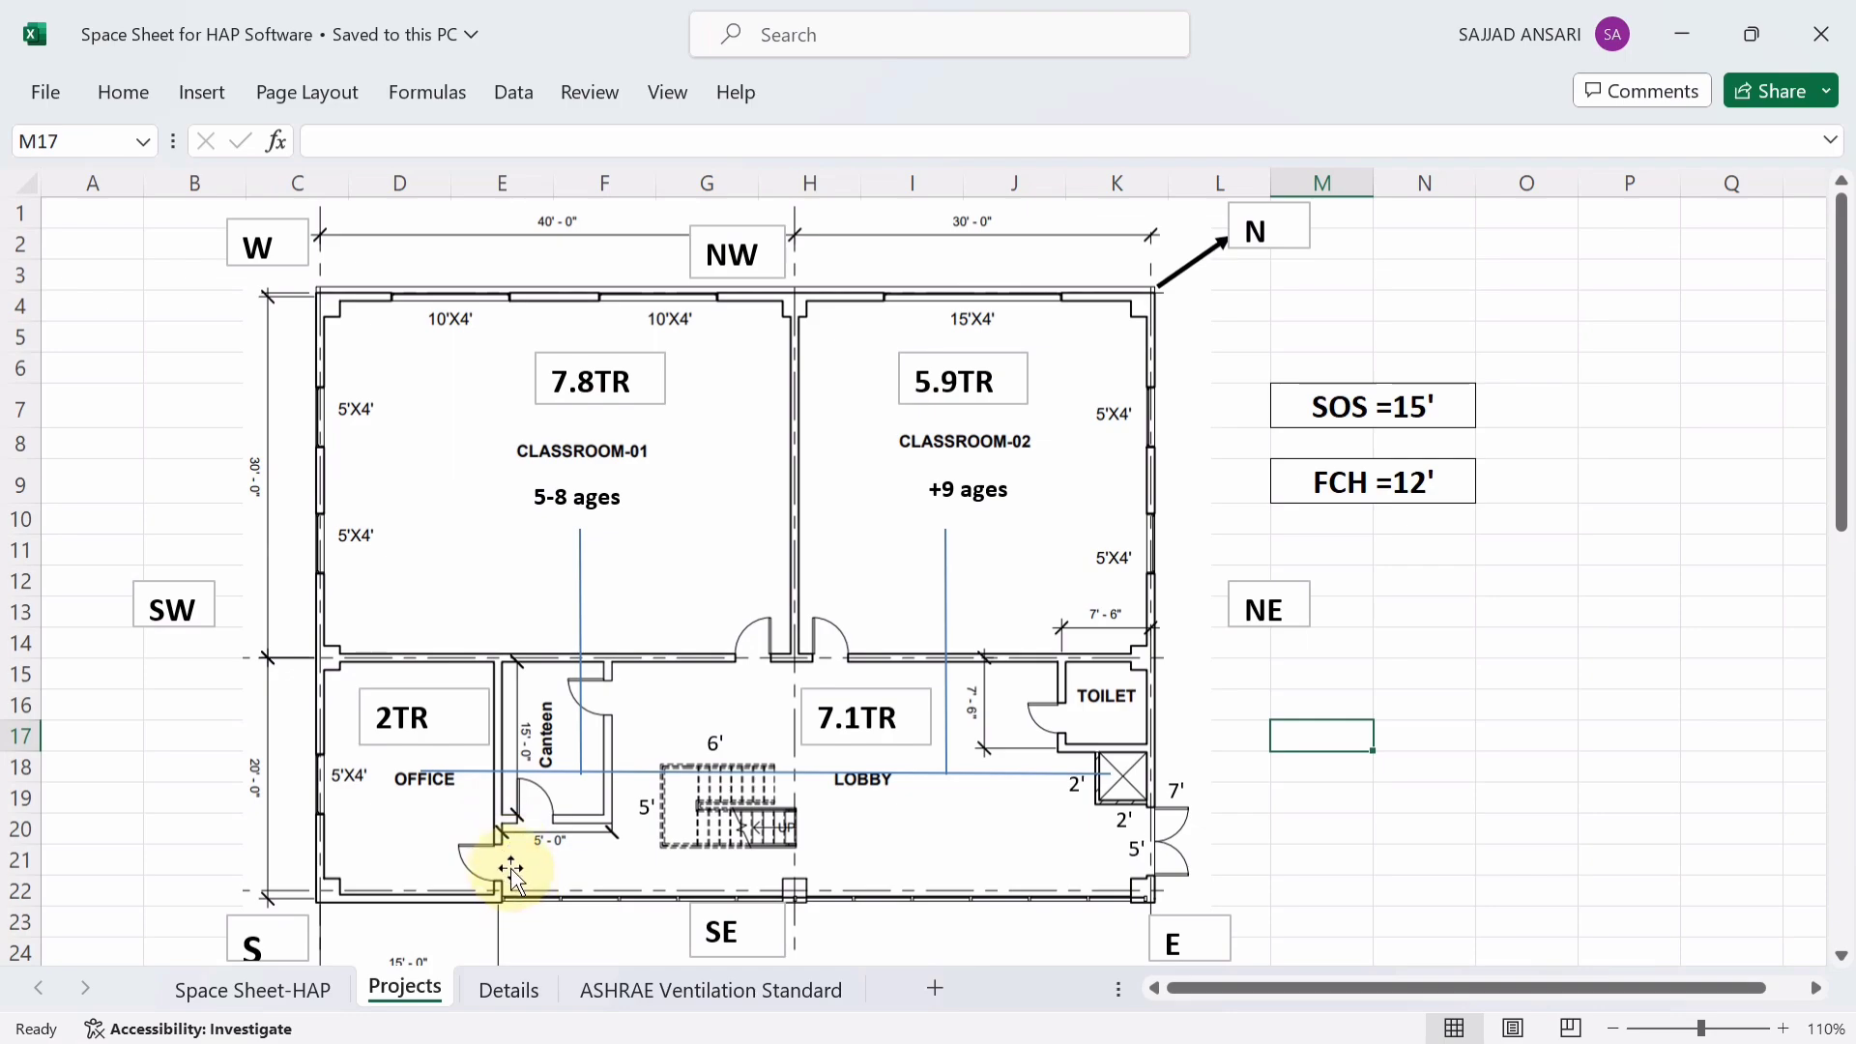
{"action": "scroll", "coordinate": [502, 817], "scroll_direction": "down", "scroll_amount": 1}
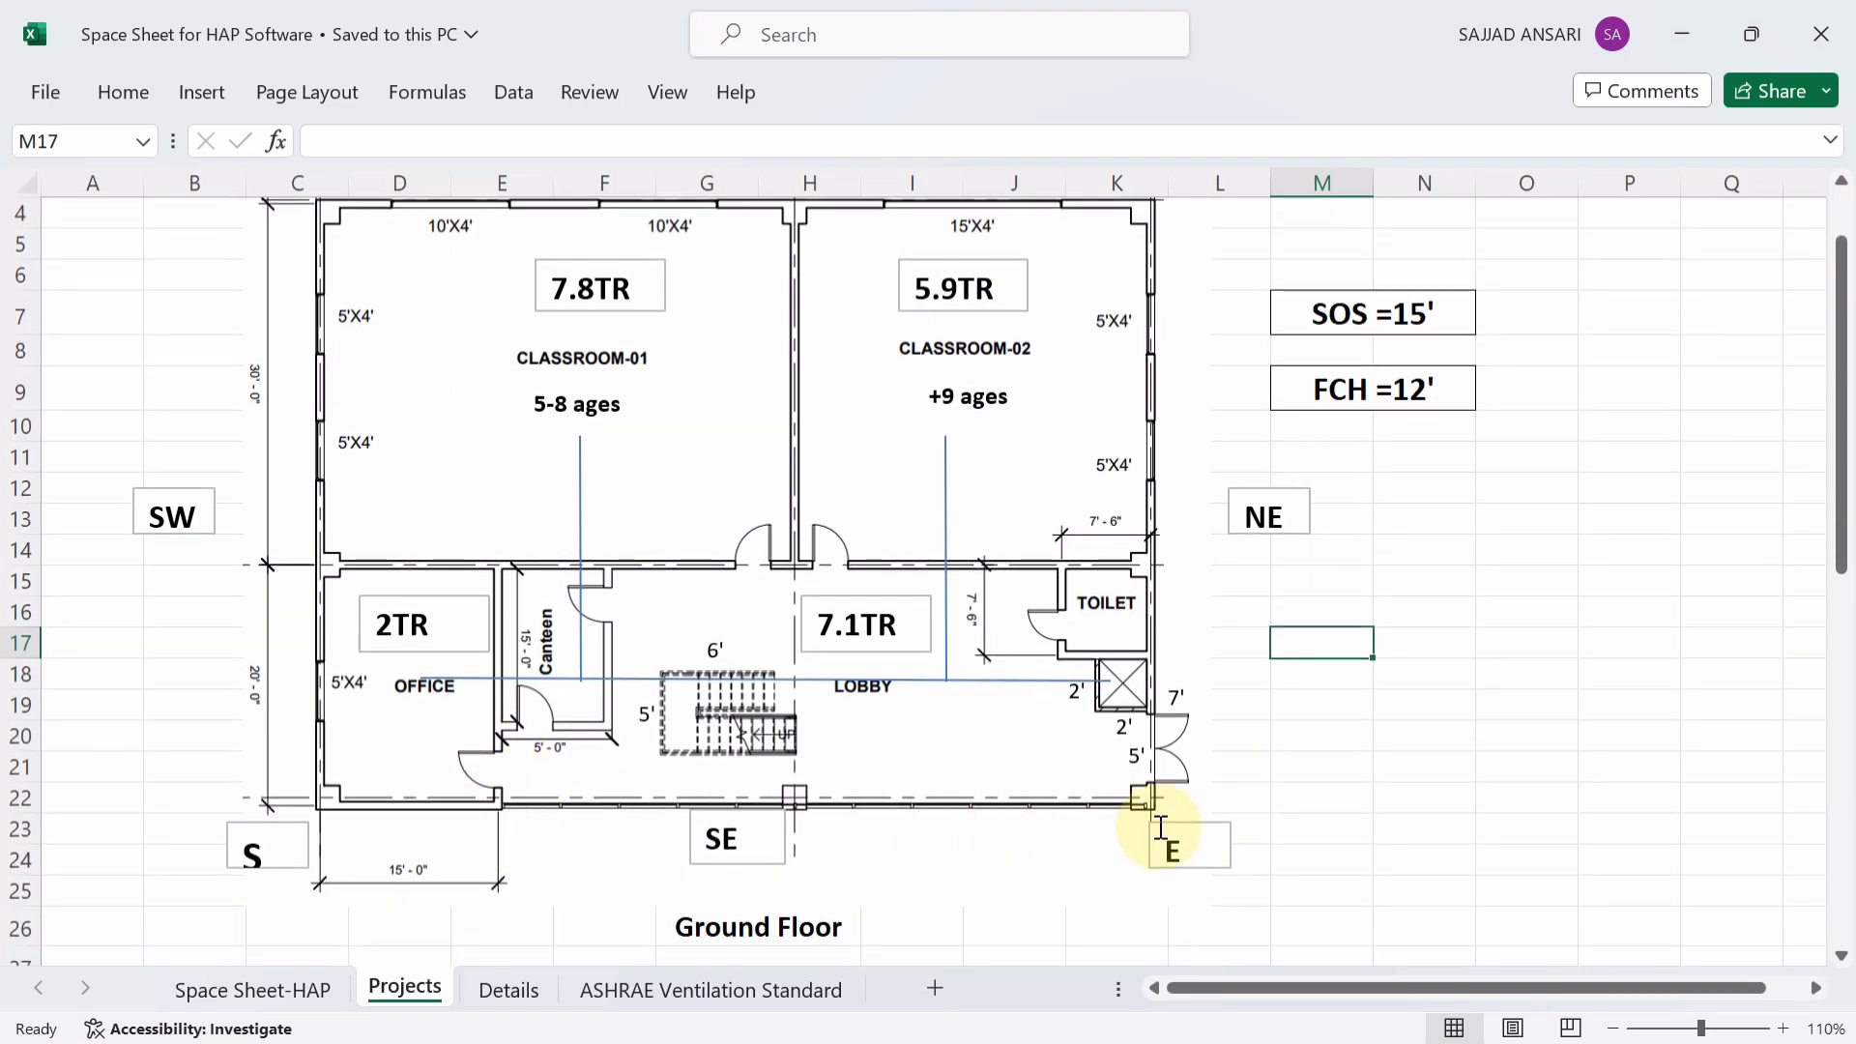
{"action": "scroll", "coordinate": [545, 841], "scroll_direction": "up", "scroll_amount": 1}
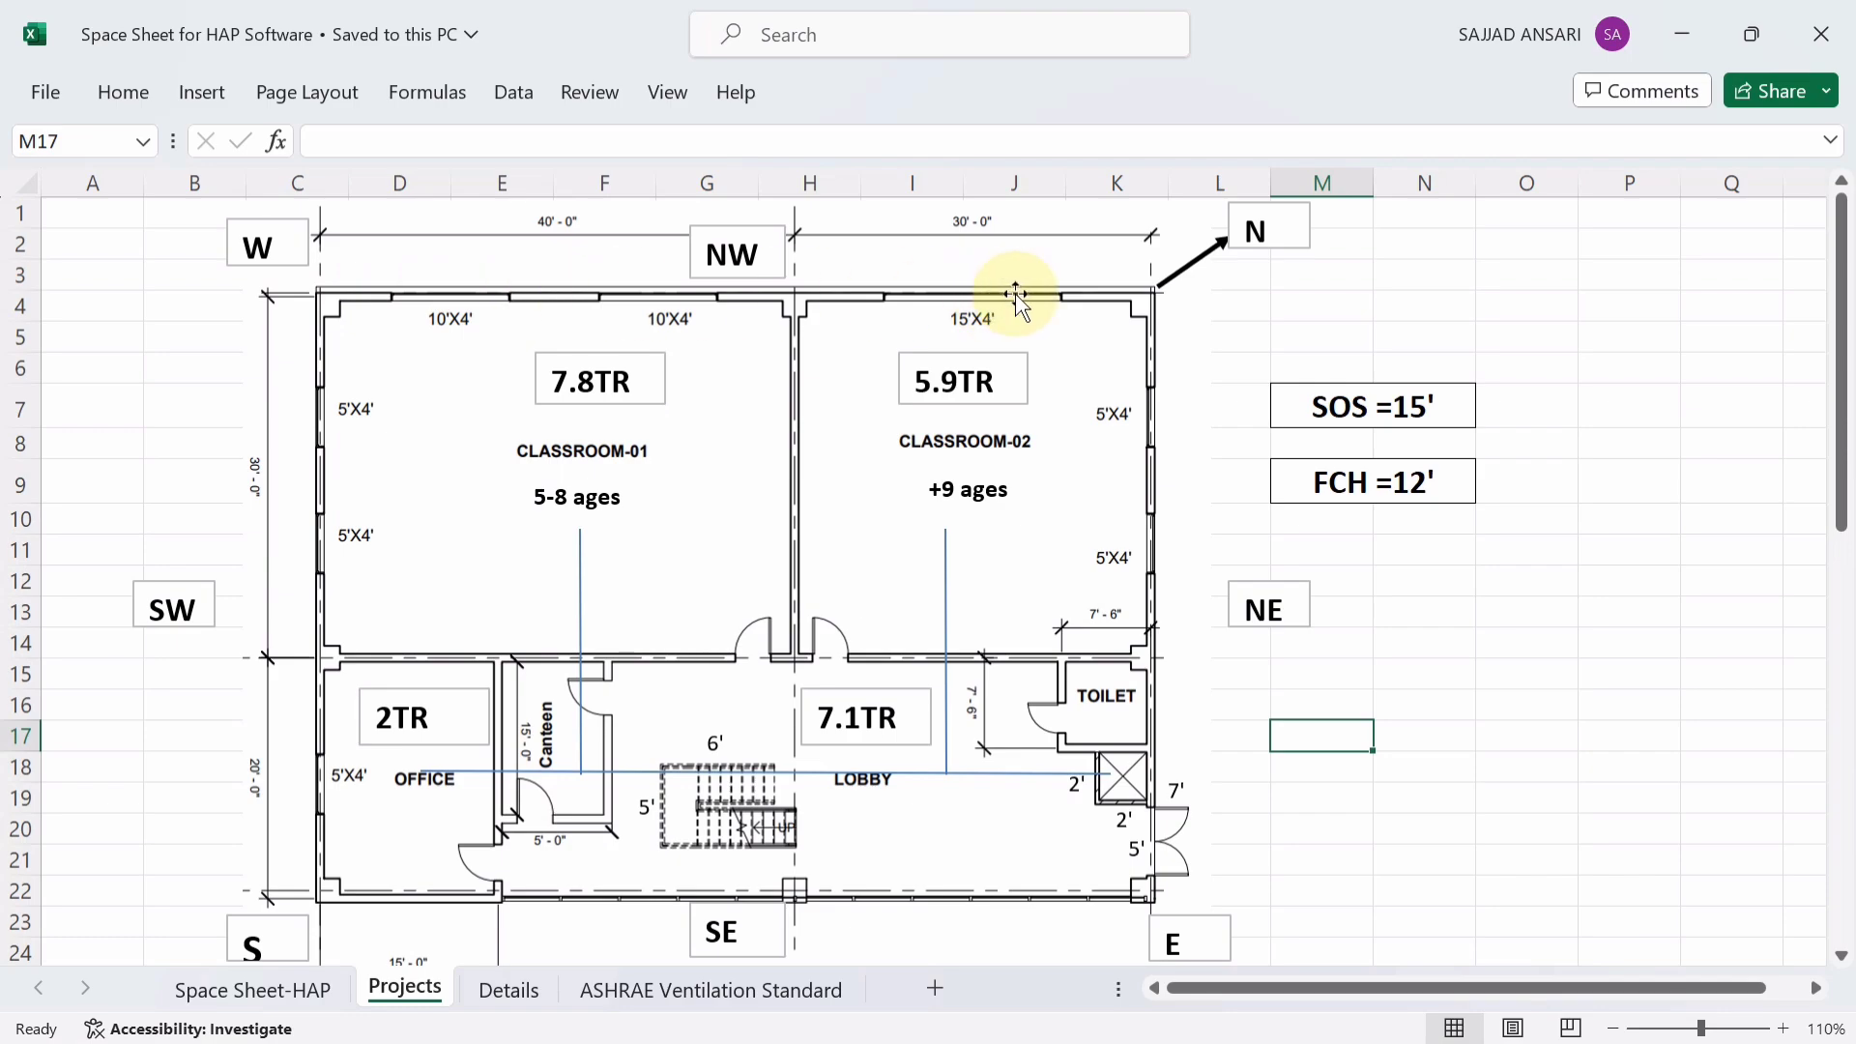
{"action": "scroll", "coordinate": [403, 861], "scroll_direction": "down", "scroll_amount": 2}
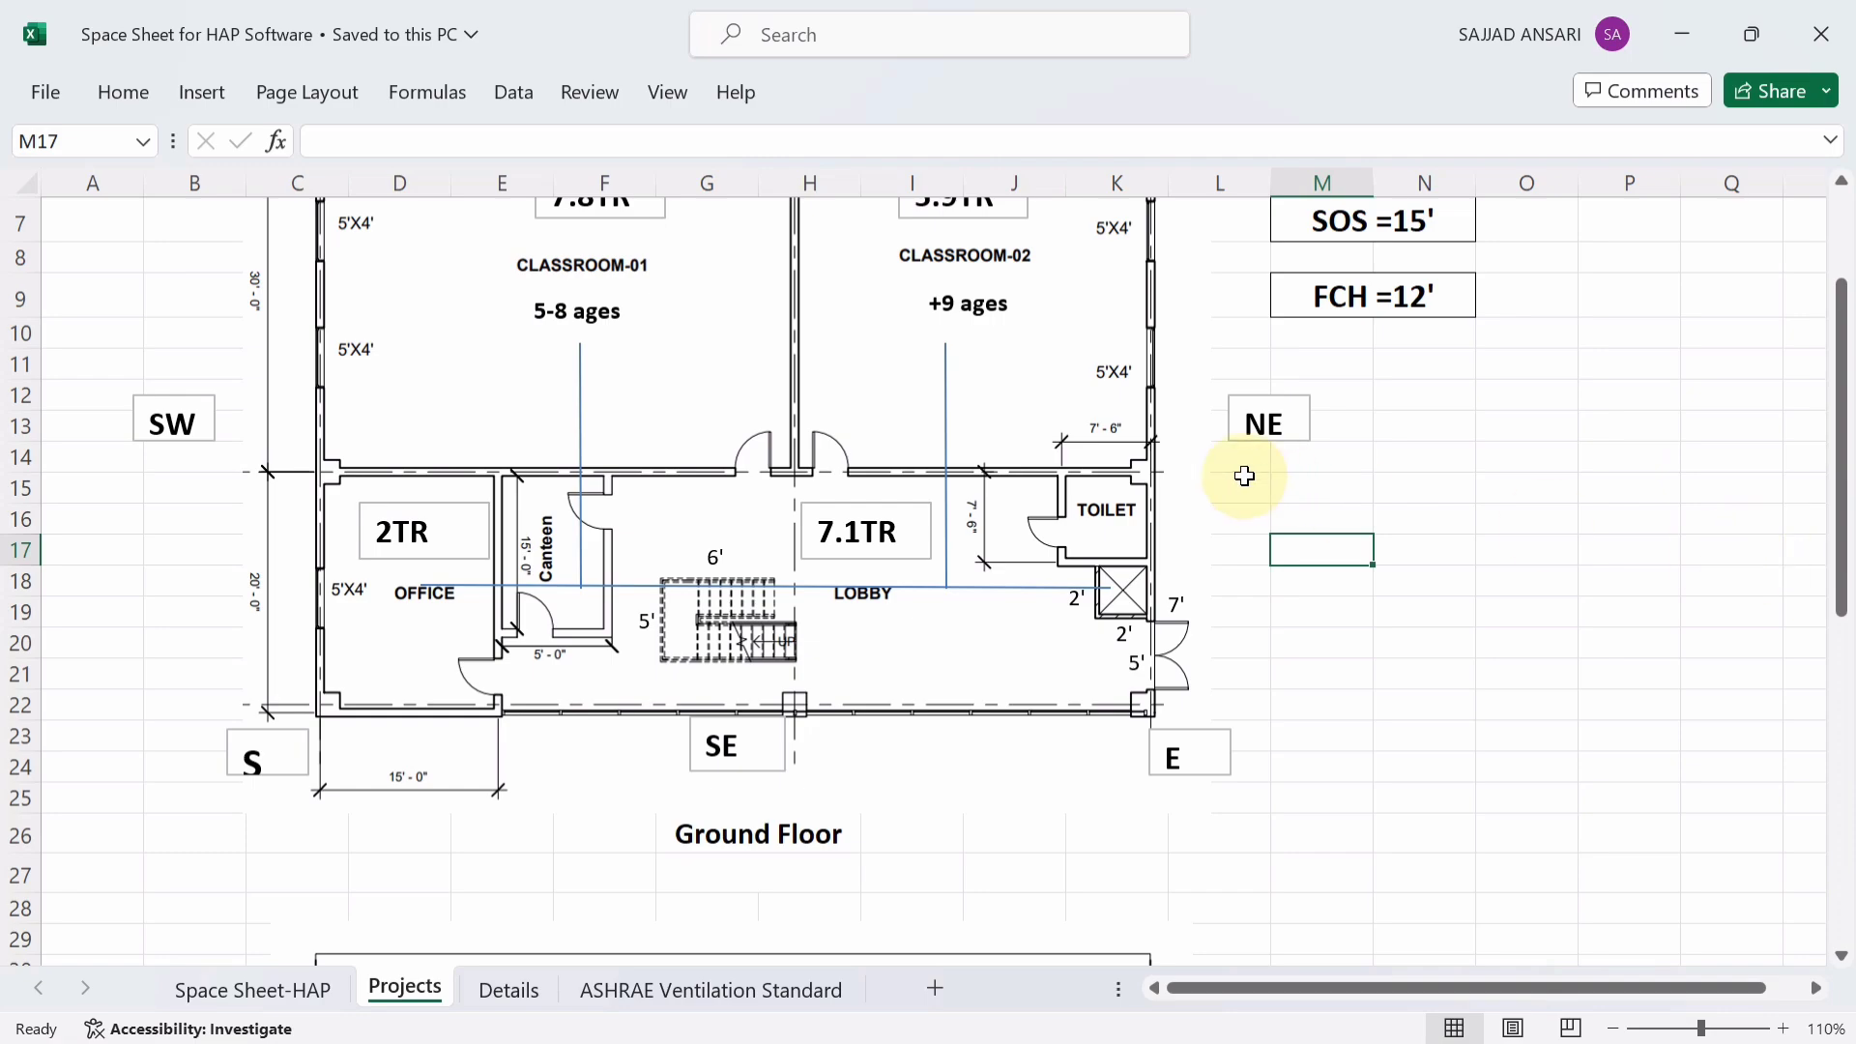
Switch back to HAP and create a new window named Curtain Wall, 15 ft high and 55 ft wide
{"action": "scroll", "coordinate": [1240, 477], "scroll_direction": "up", "scroll_amount": 2}
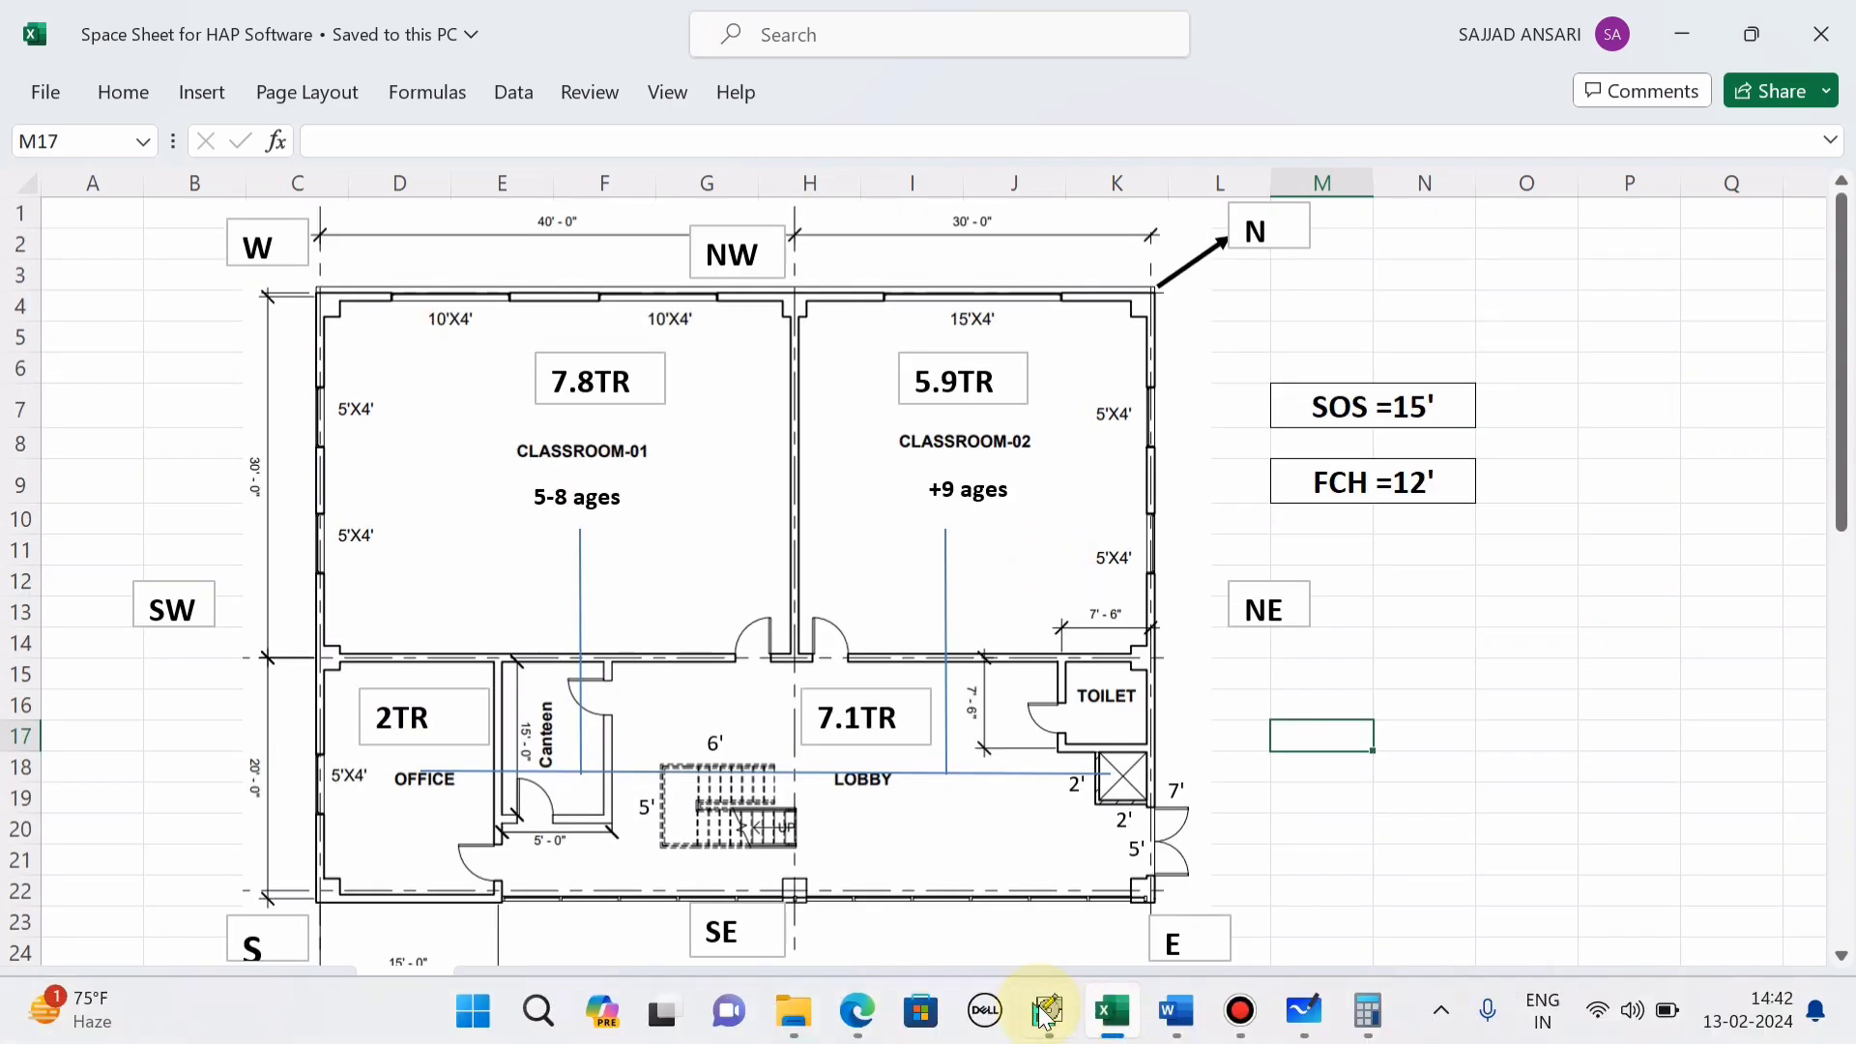
{"action": "left_click", "coordinate": [1047, 1029]}
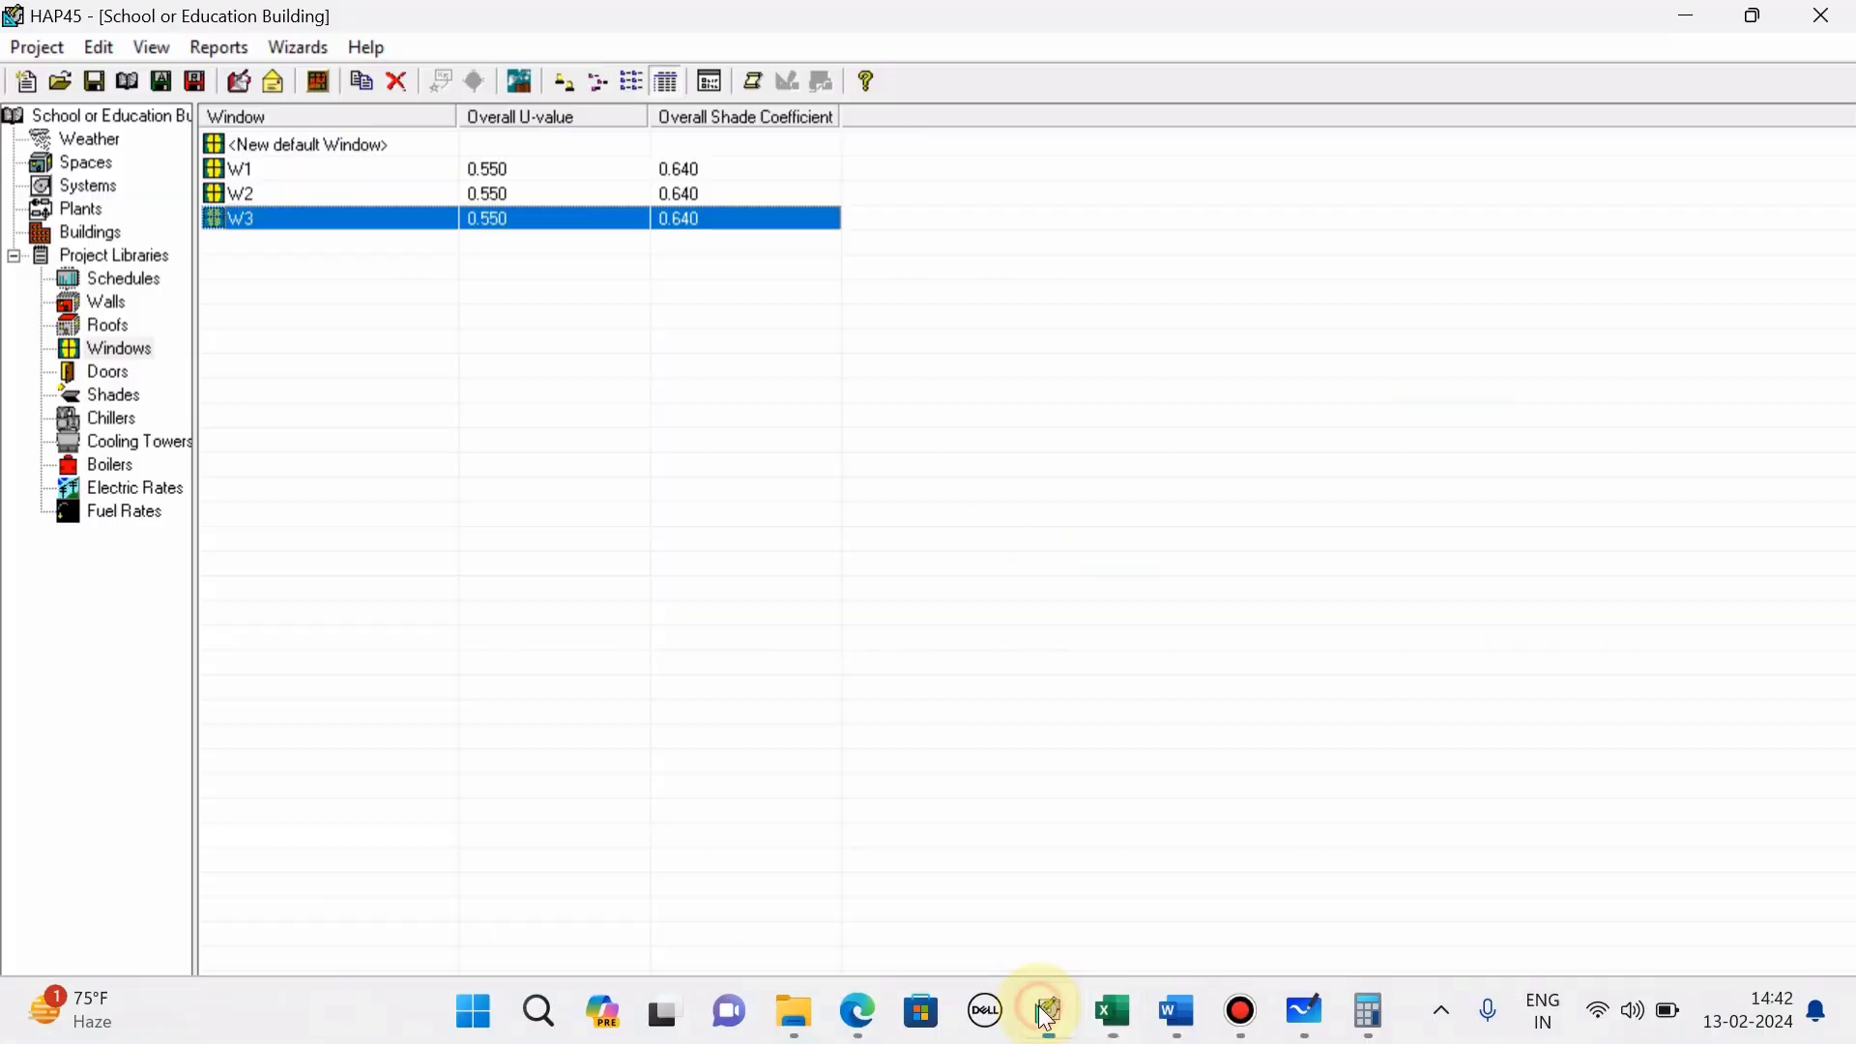
{"action": "double_click", "coordinate": [238, 143]}
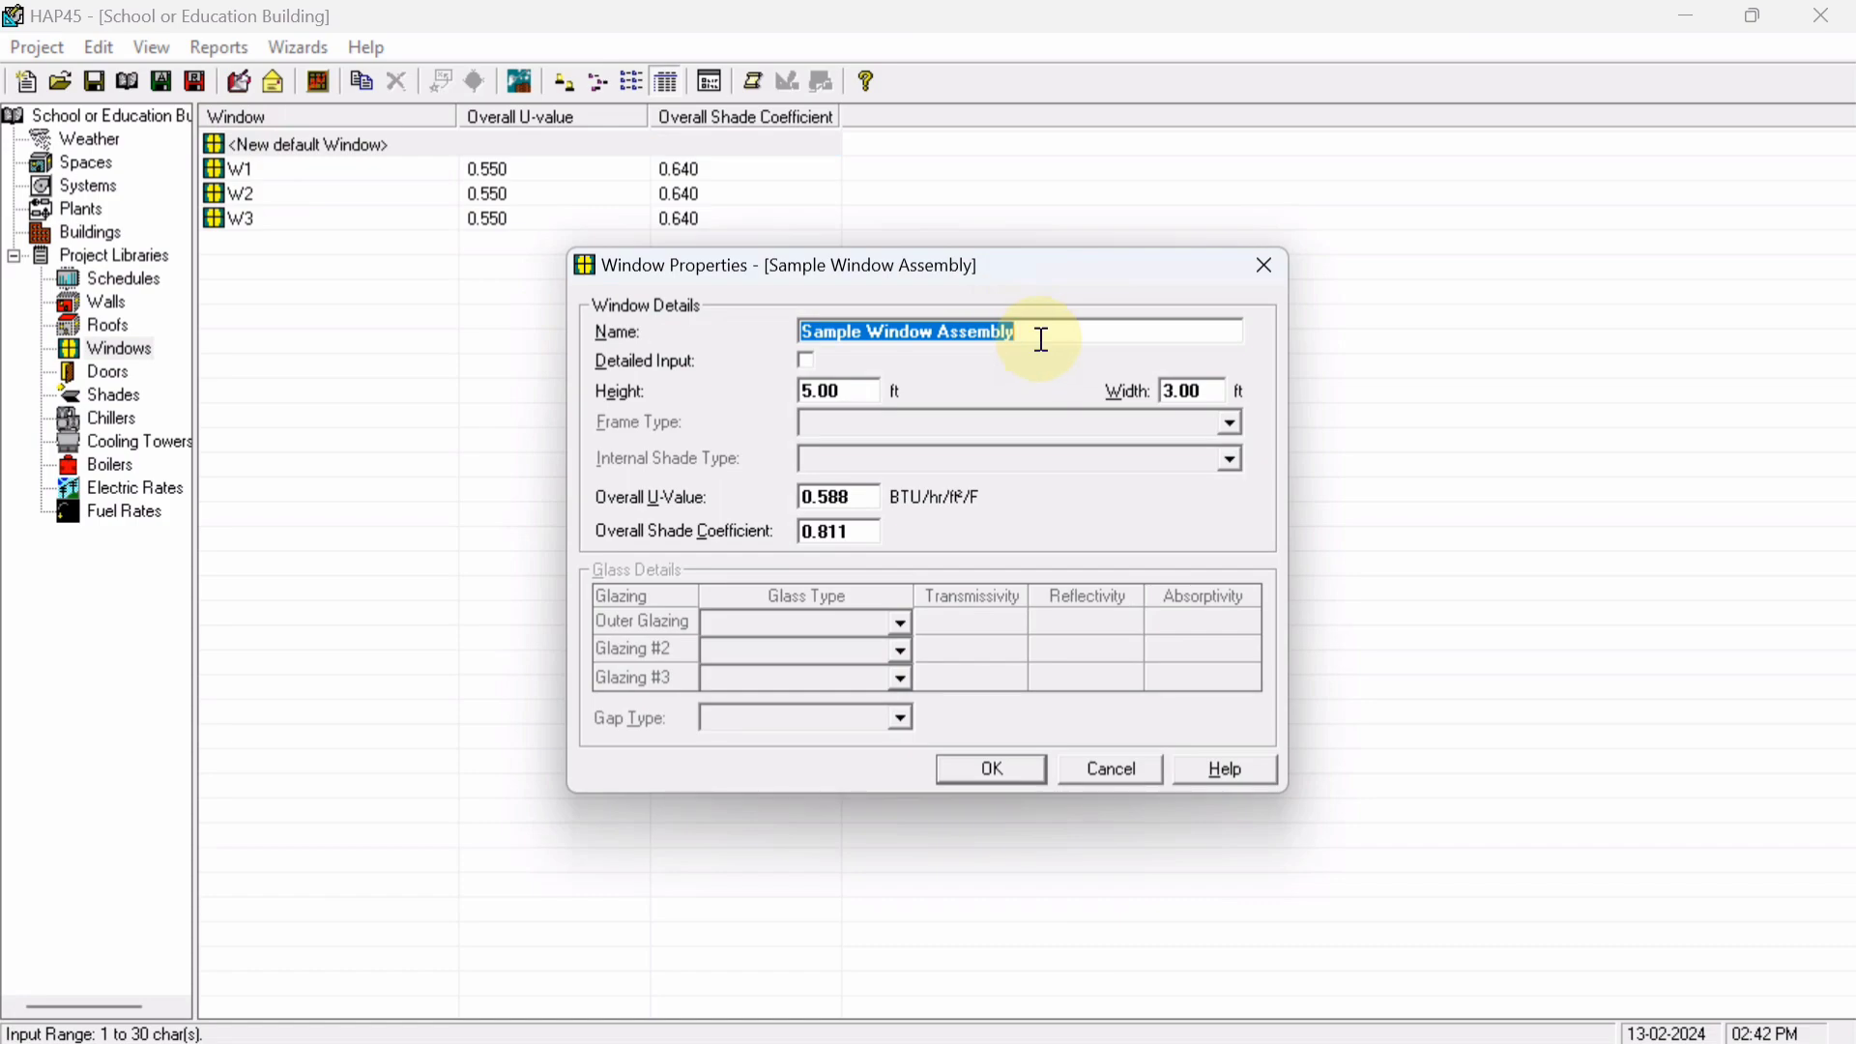
{"action": "type", "text": "C"}
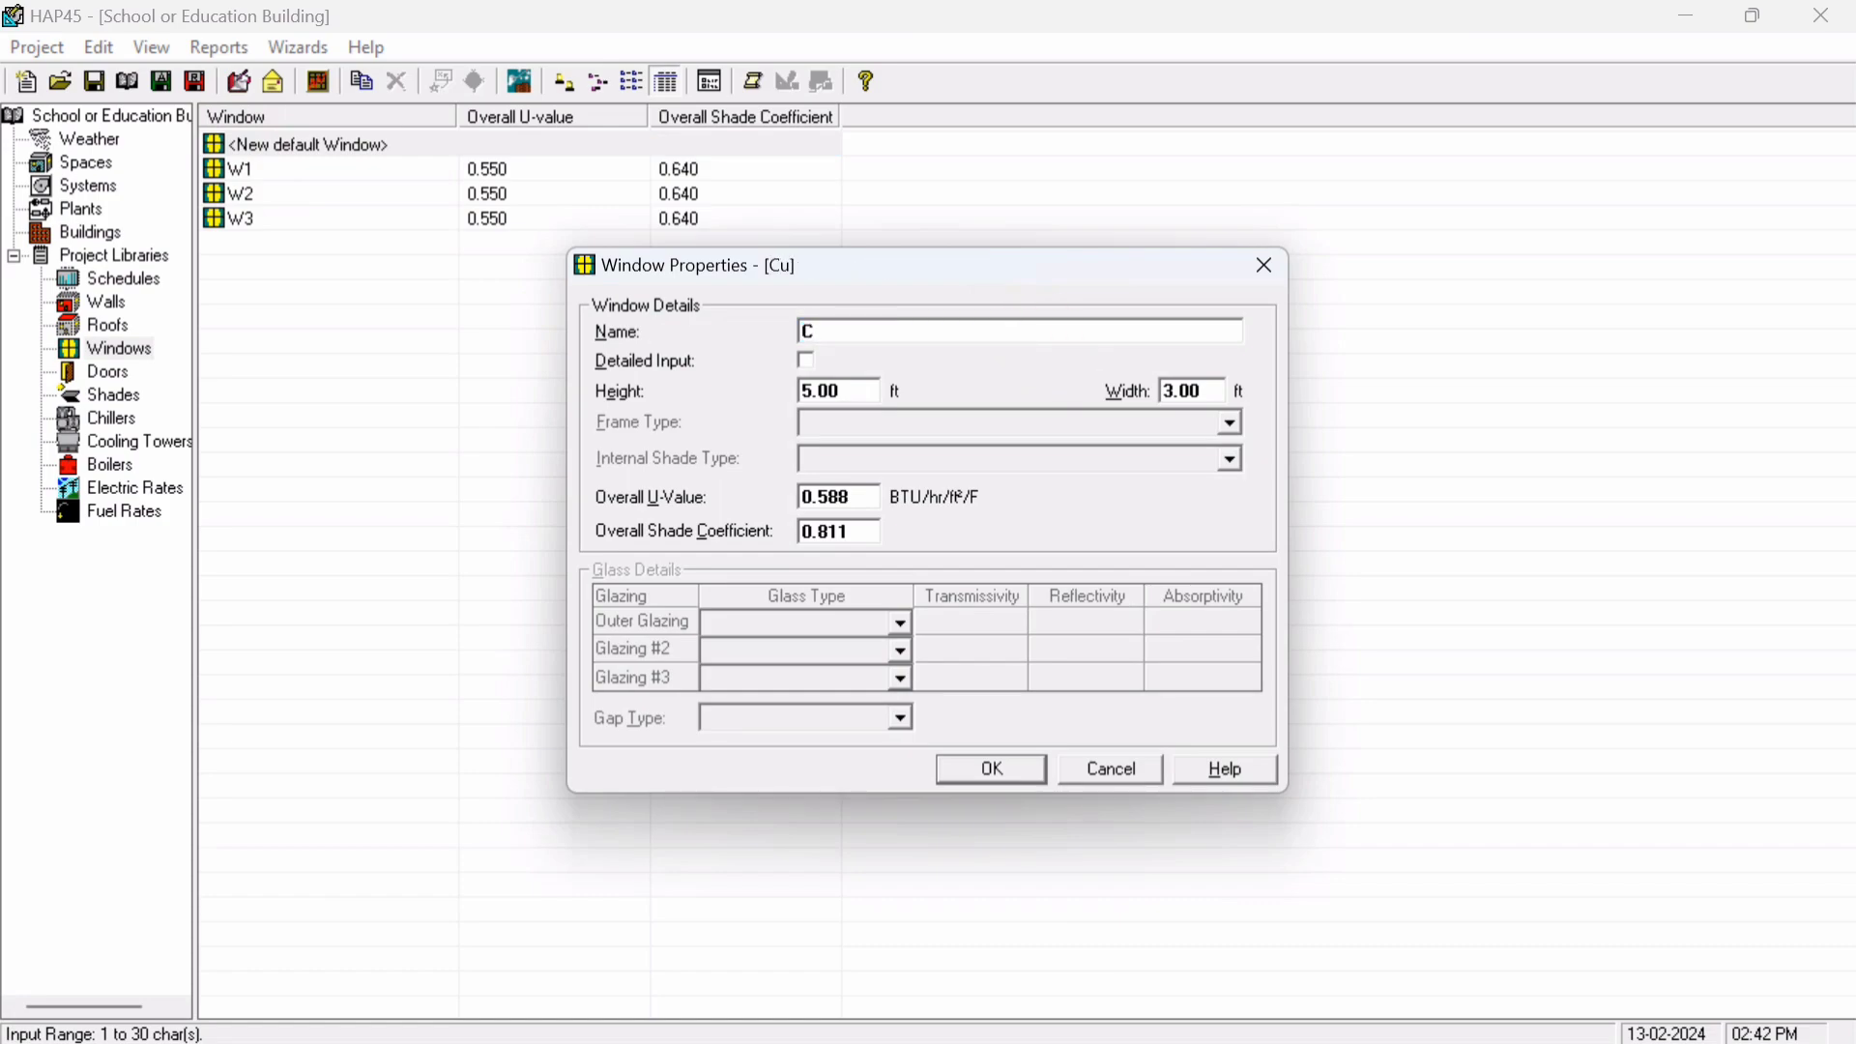
{"action": "type", "text": "urtain Wall"}
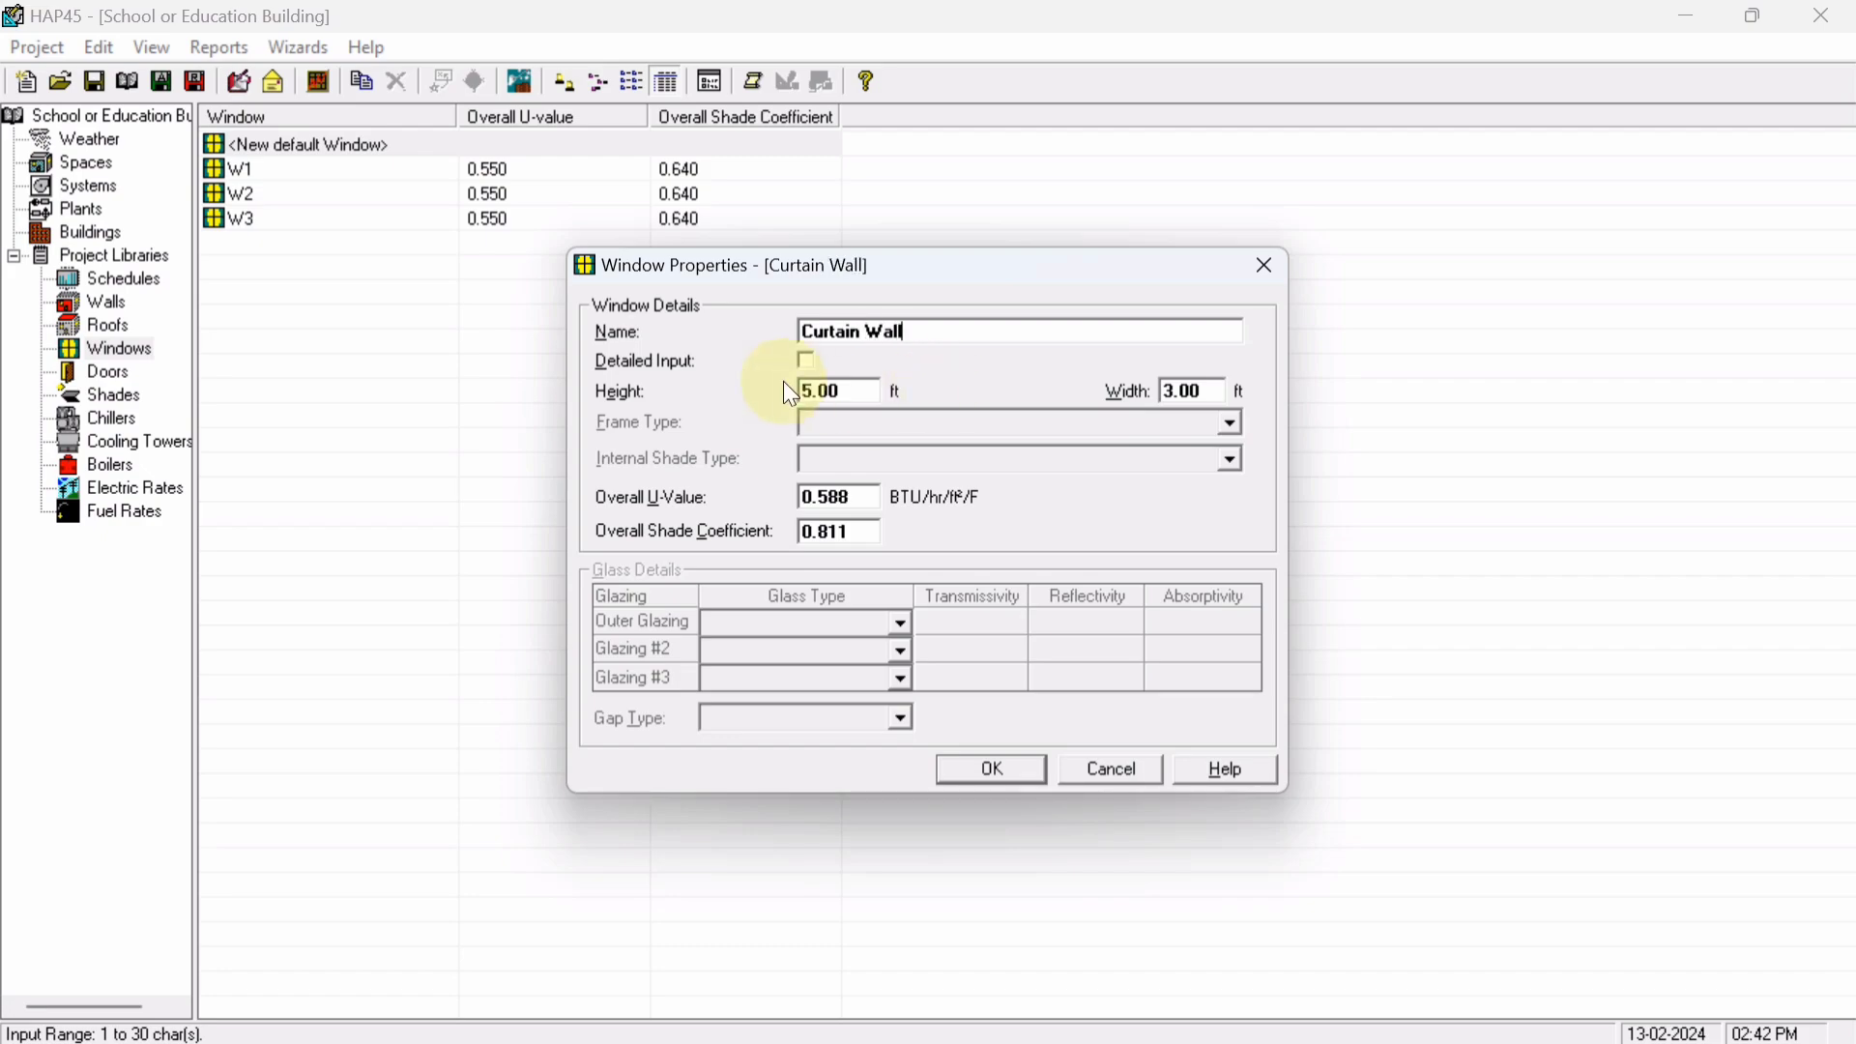
{"action": "double_click", "coordinate": [848, 395]}
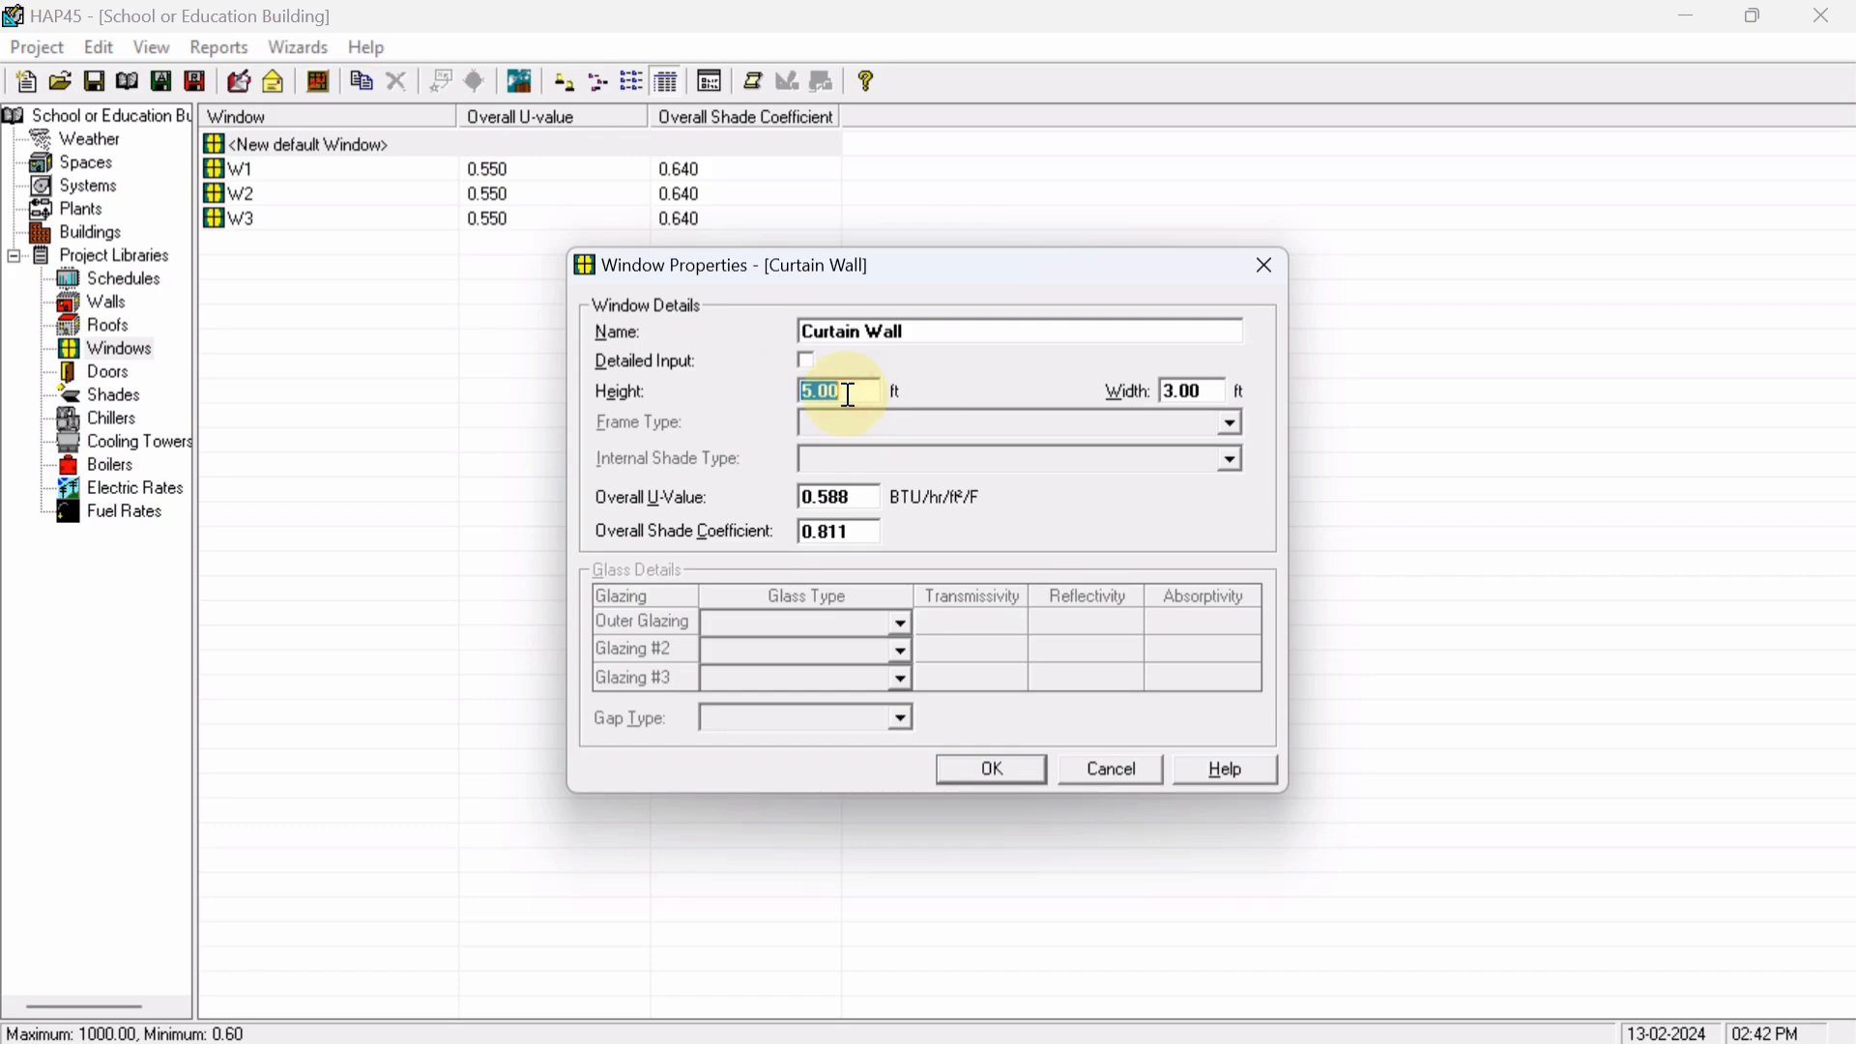
{"action": "type", "text": "15"}
{"action": "double_click", "coordinate": [1211, 389]}
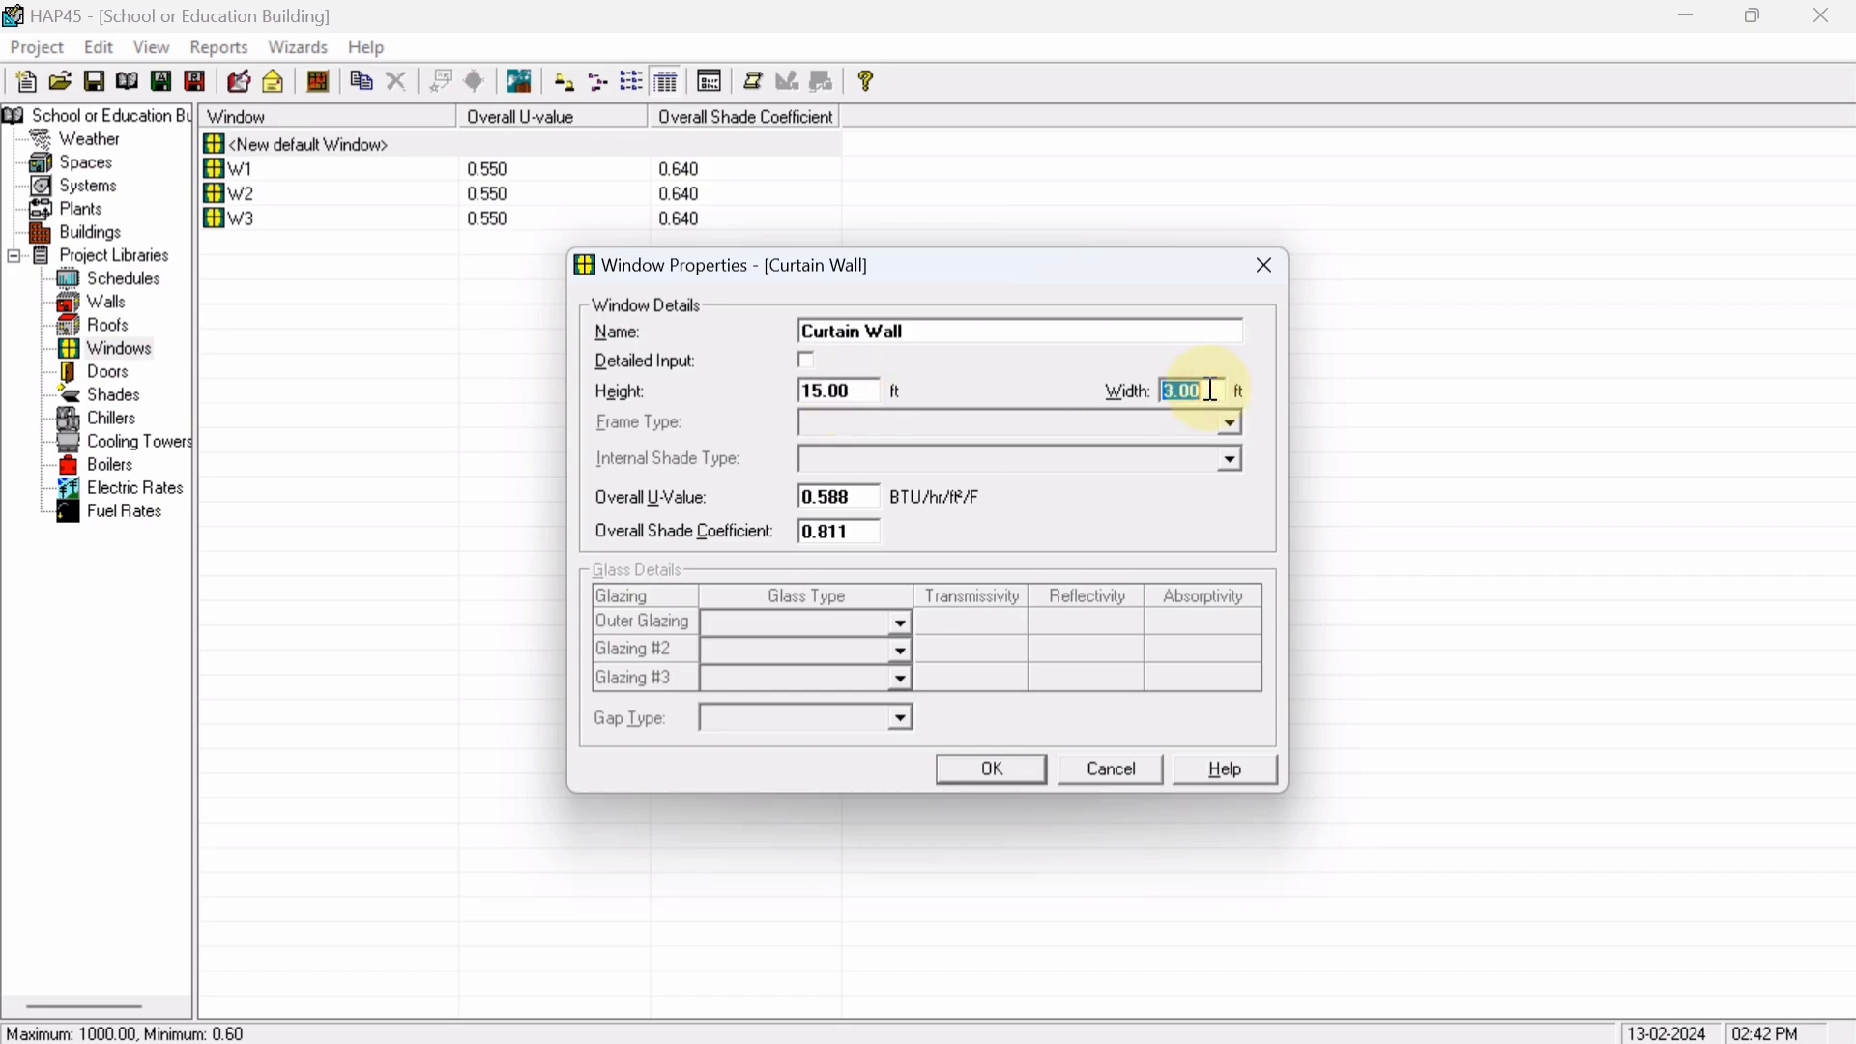
{"action": "type", "text": "55"}
Set the Curtain Wall window's overall U-value to 0.55 and its overall shade coefficient to 0.64, and save the window
{"action": "double_click", "coordinate": [829, 495]}
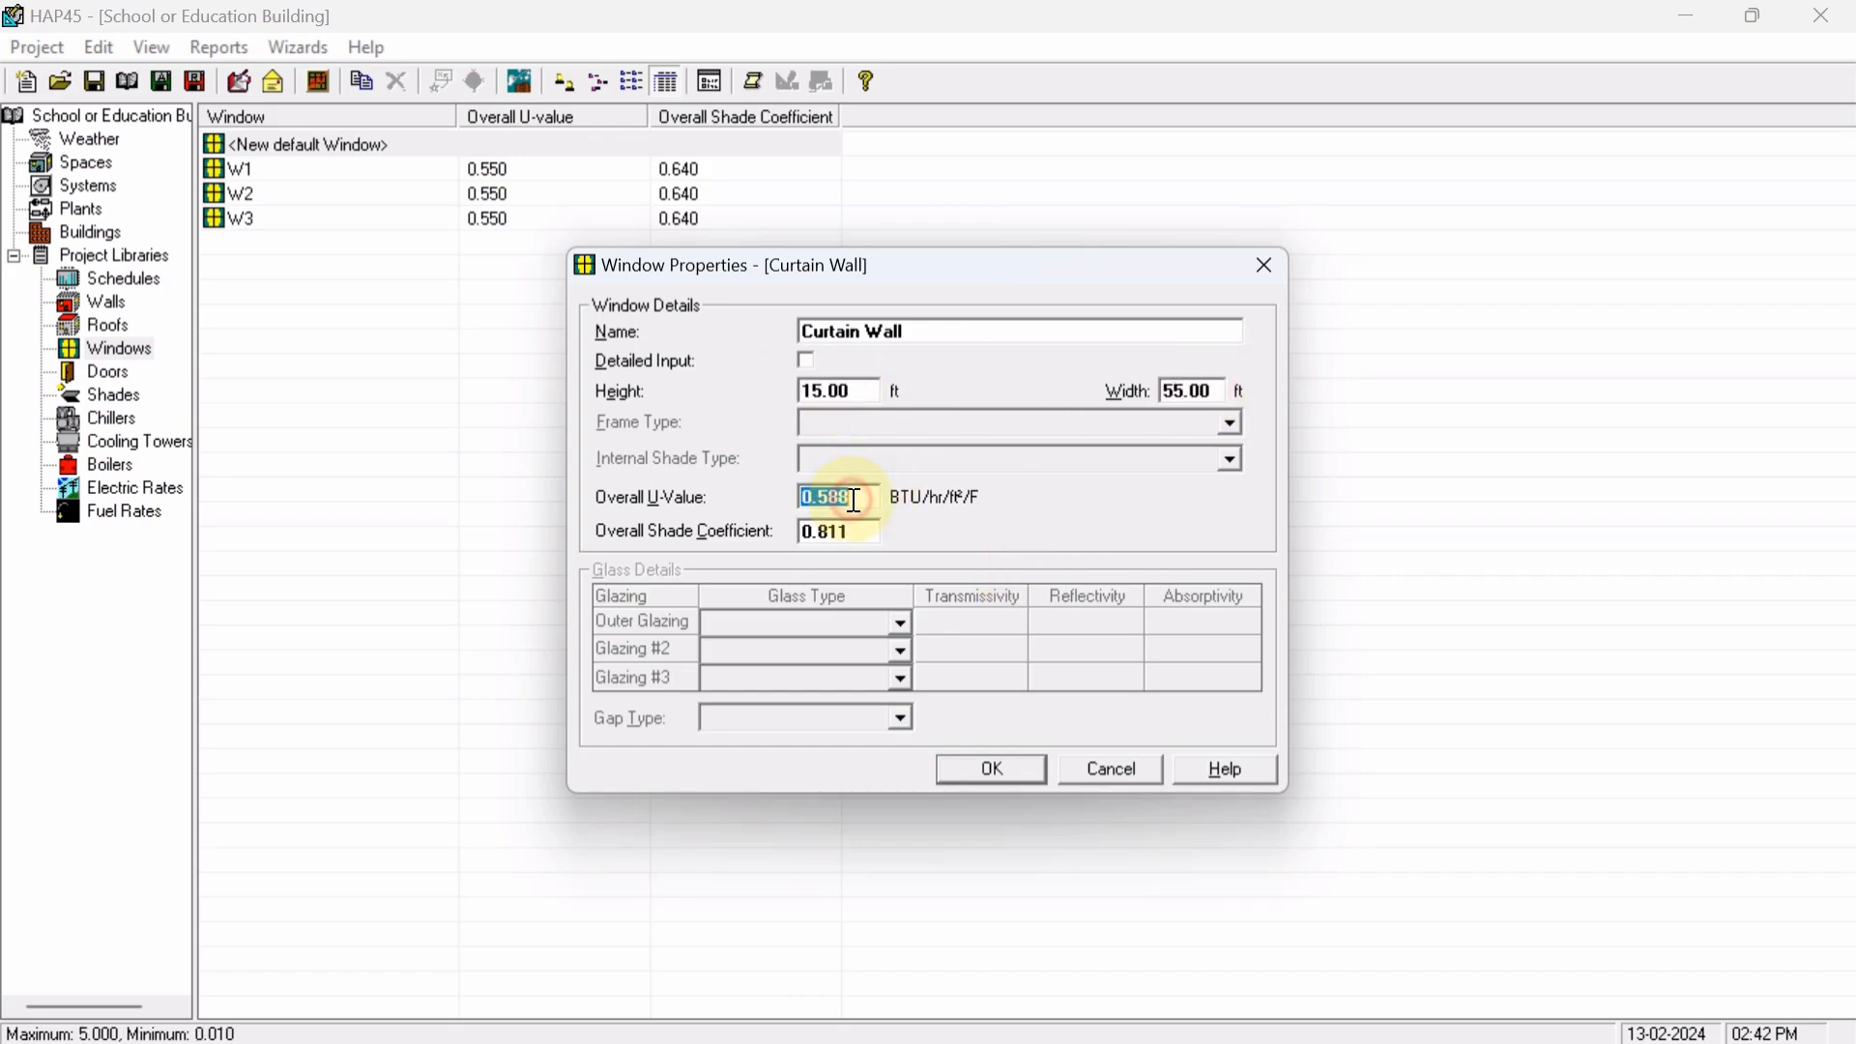
{"action": "type", "text": ".55"}
{"action": "double_click", "coordinate": [860, 535]}
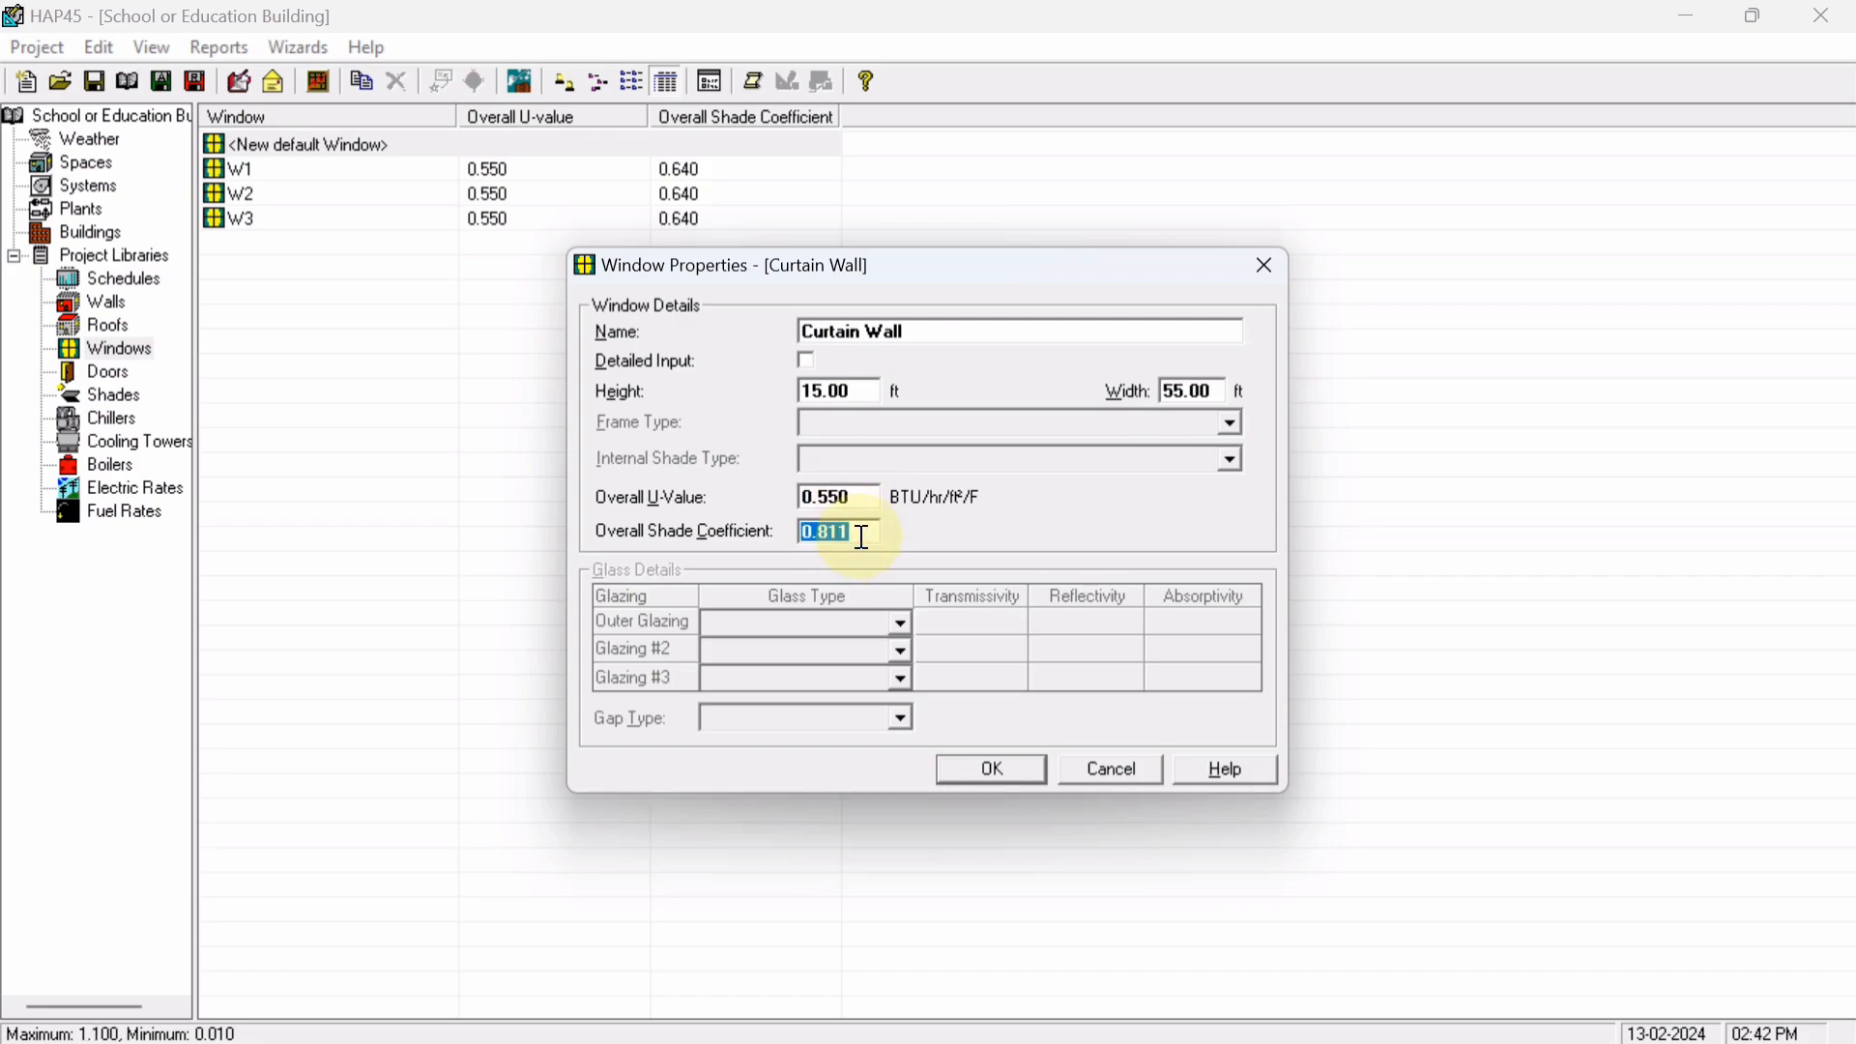
{"action": "type", "text": "0.64"}
{"action": "left_click", "coordinate": [1018, 775]}
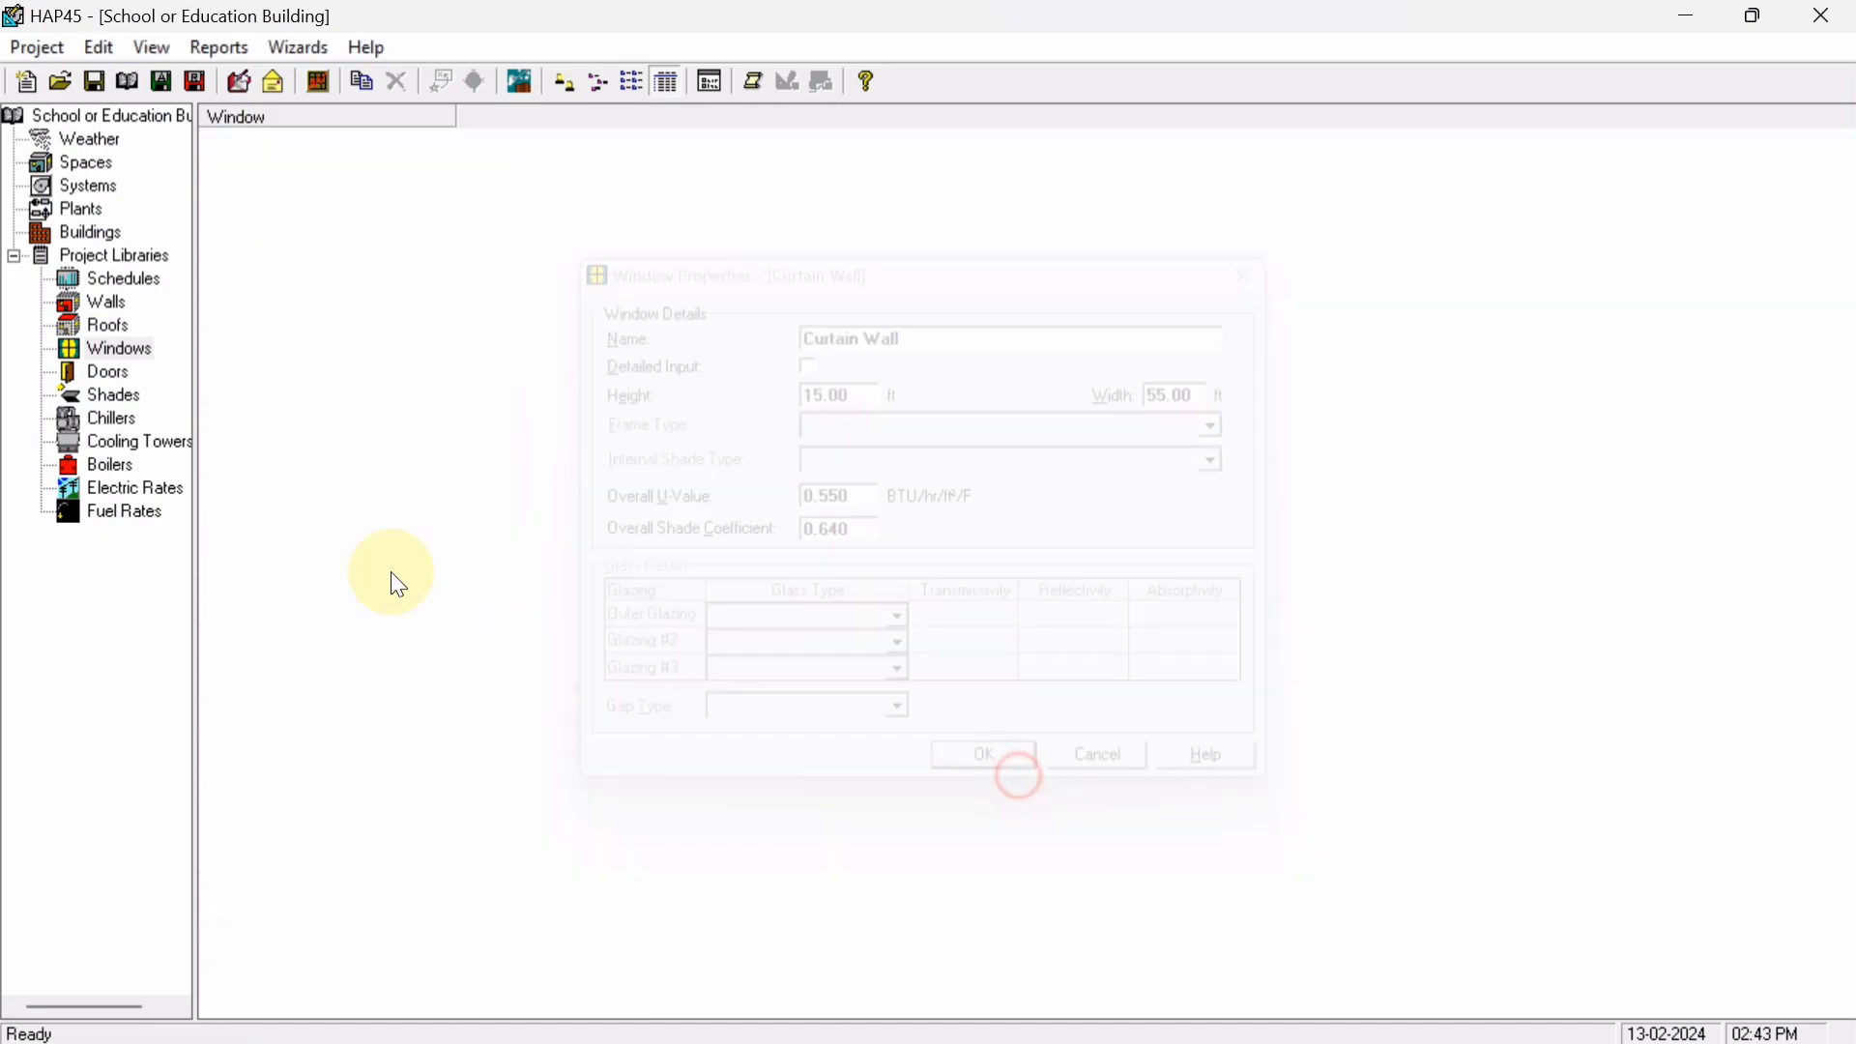